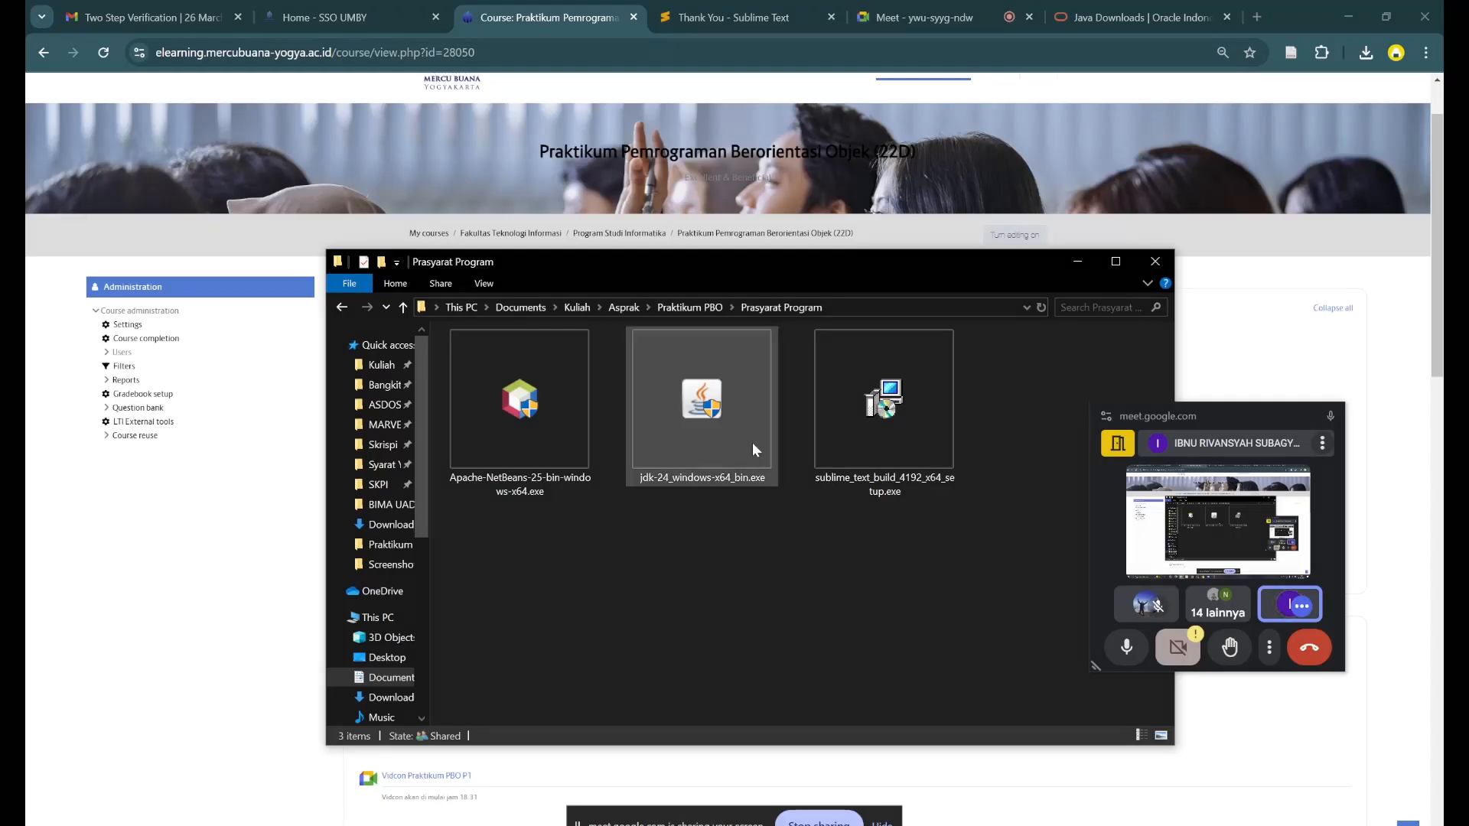
# - Launch the jdk-24_windows-x64_bin.exe installer and dismiss the PowerToys notification
pyautogui.click(722, 407)
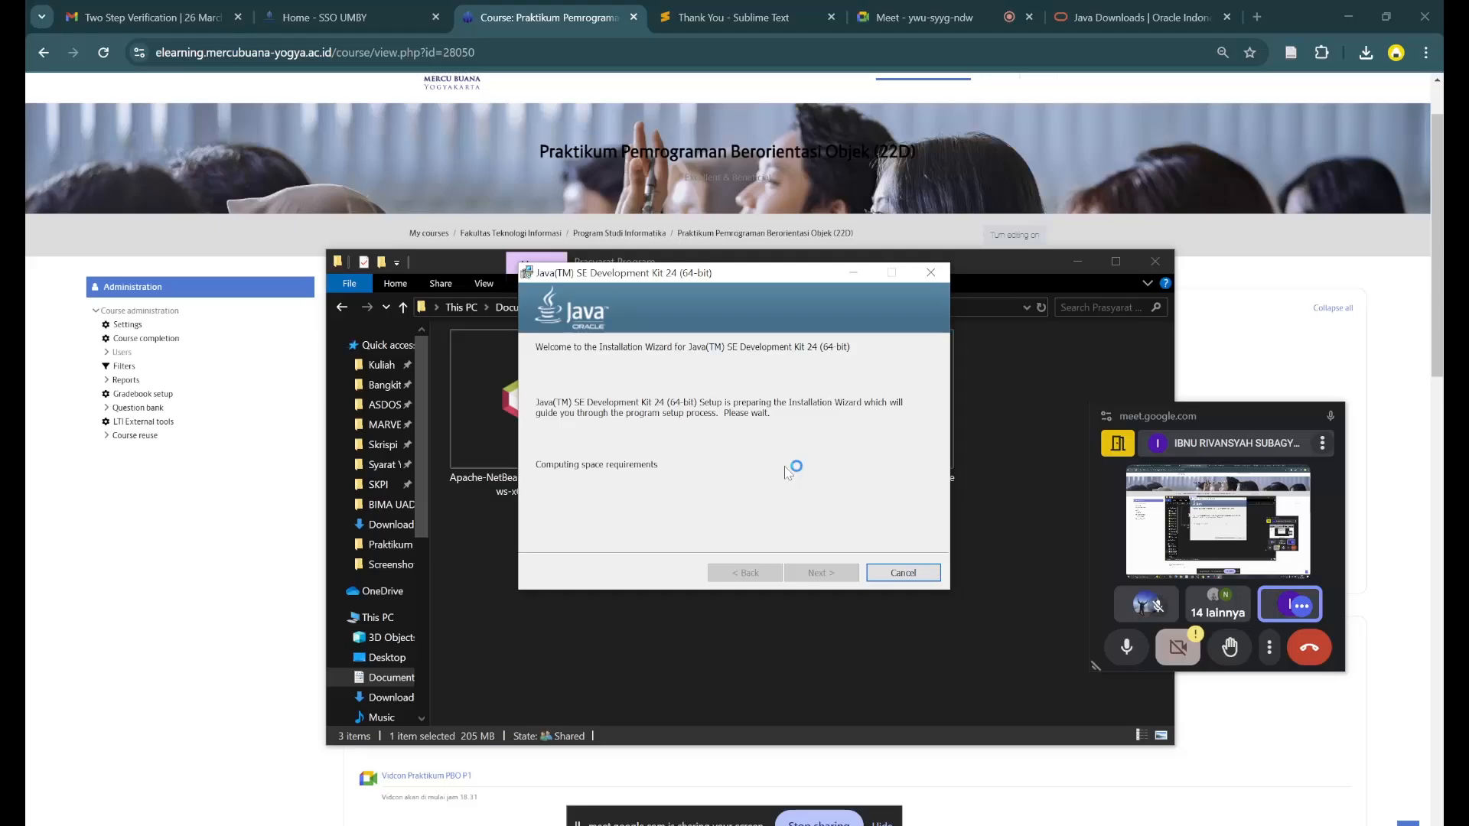
pyautogui.moveTo(780, 277); pyautogui.dragTo(772, 295)
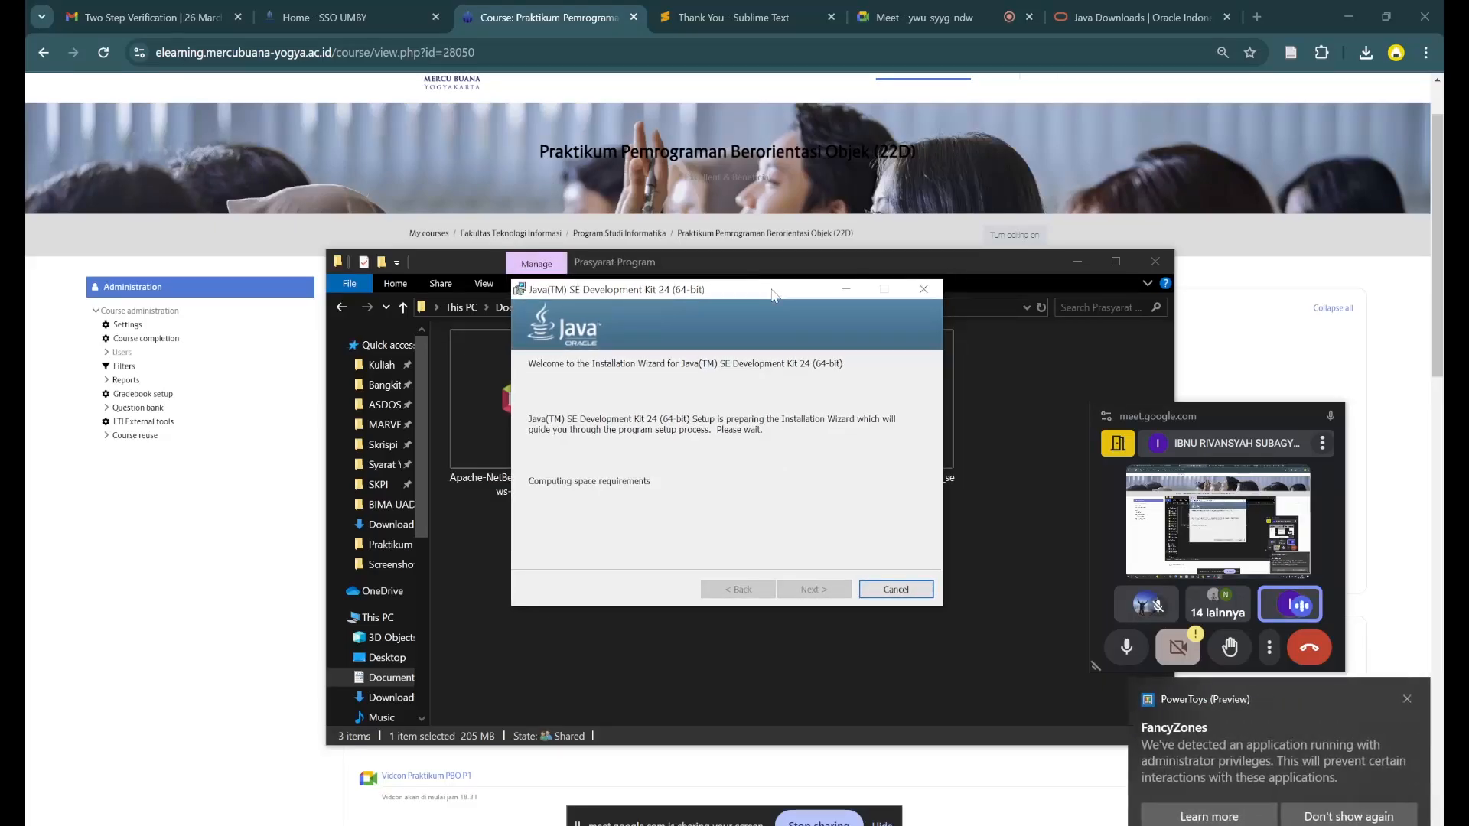
pyautogui.click(1403, 698)
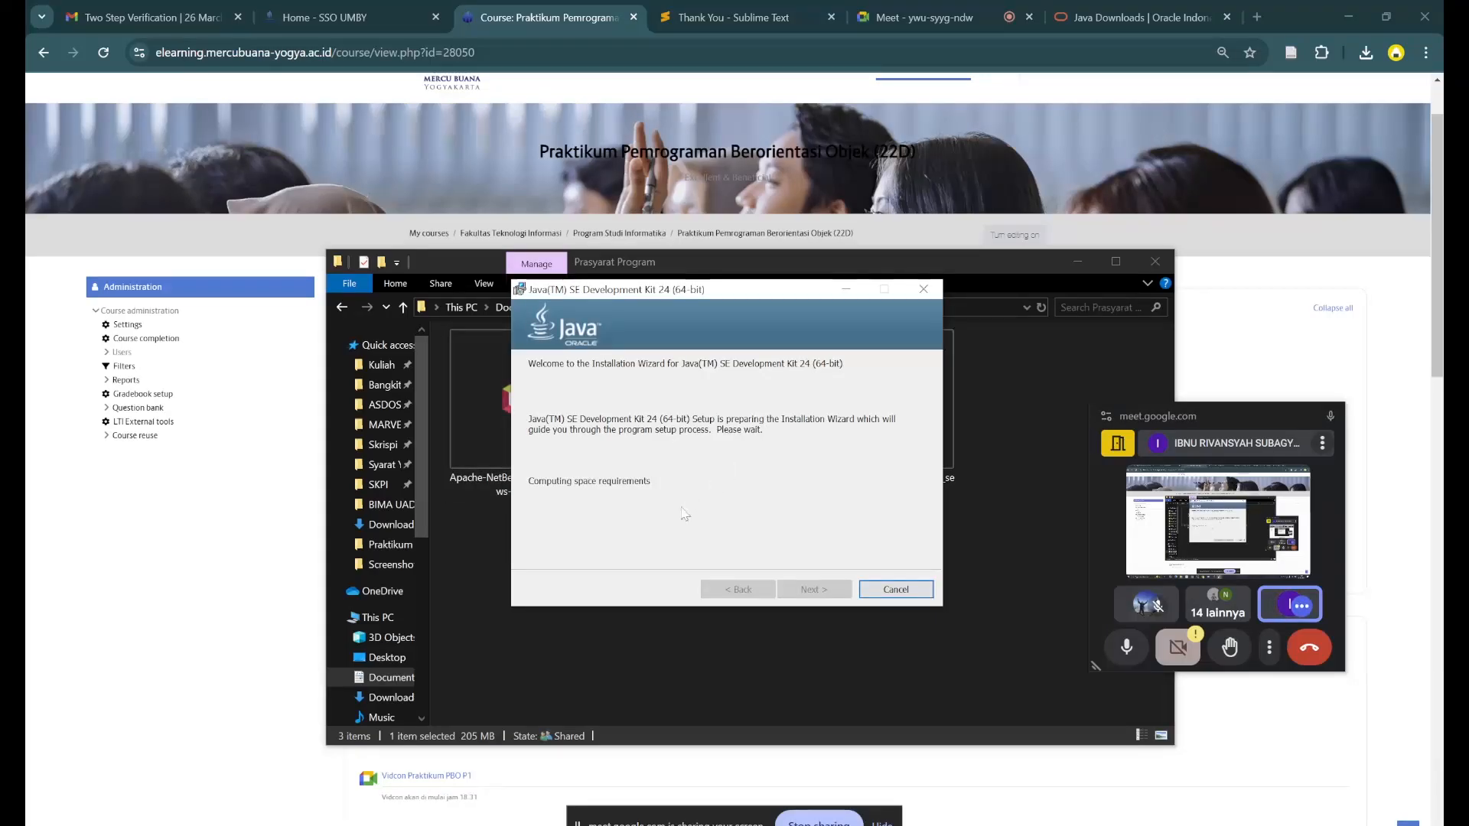
pyautogui.moveTo(727, 295)
pyautogui.mouseDown()
pyautogui.moveTo(738, 303)
pyautogui.moveTo(715, 531)
pyautogui.moveTo(753, 531)
pyautogui.moveTo(752, 286)
pyautogui.mouseUp()
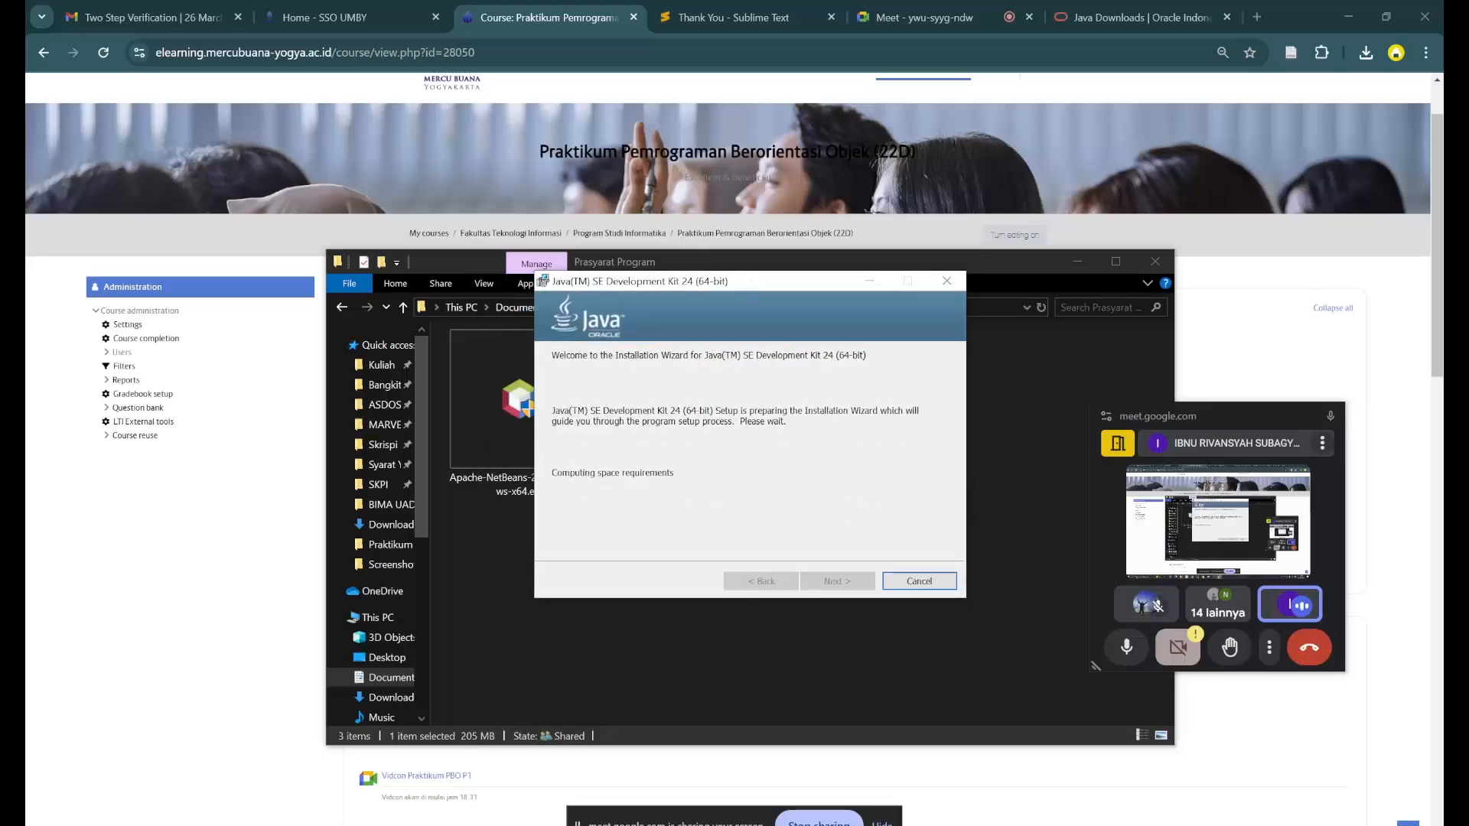
# - Check the CPU load of running processes in Task Manager, including the Antimalware Service Executable's details, and minimize it
pyautogui.rightClick(806, 825)
pyautogui.click(834, 793)
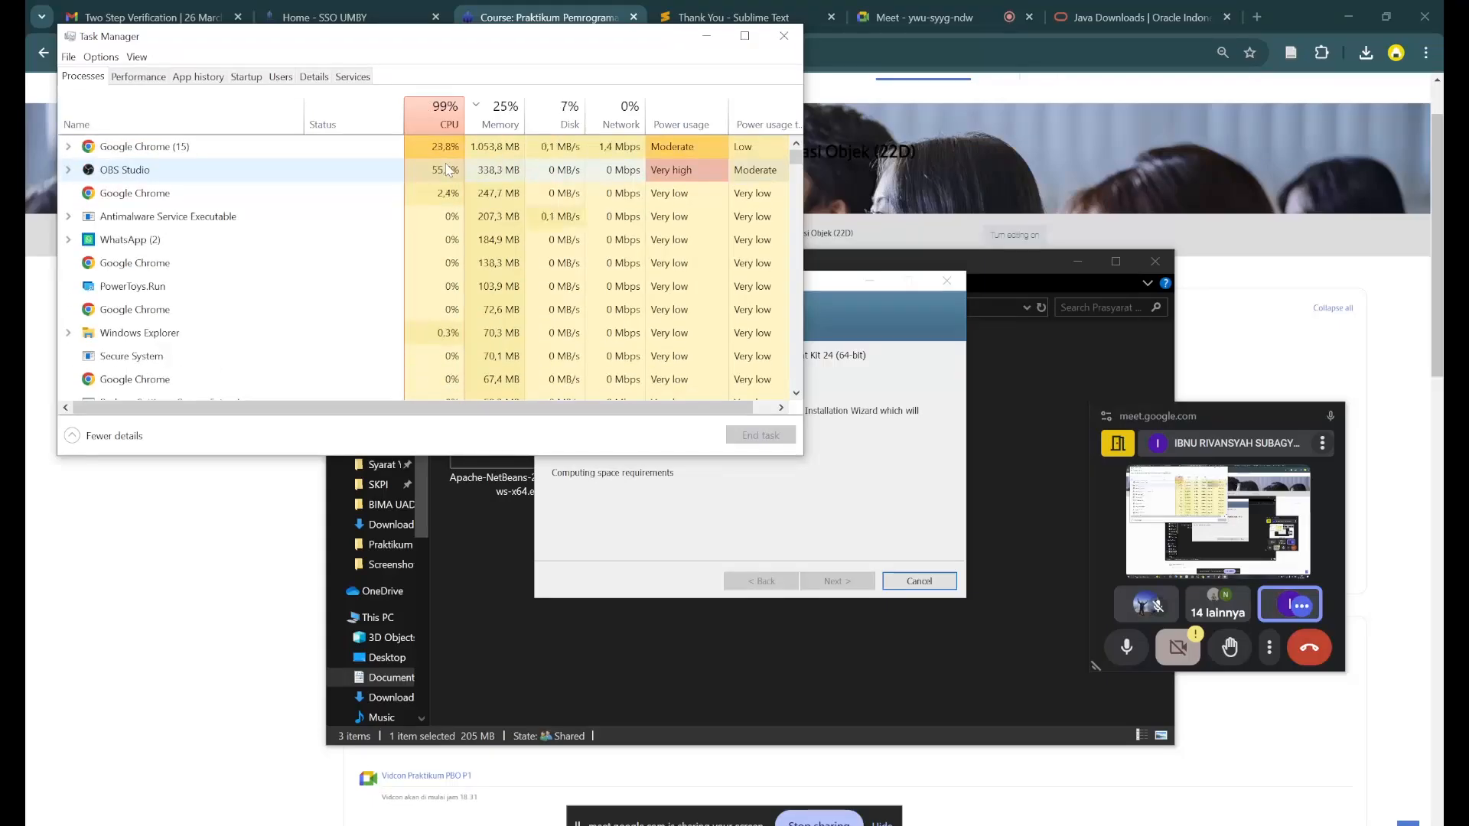
pyautogui.click(126, 217)
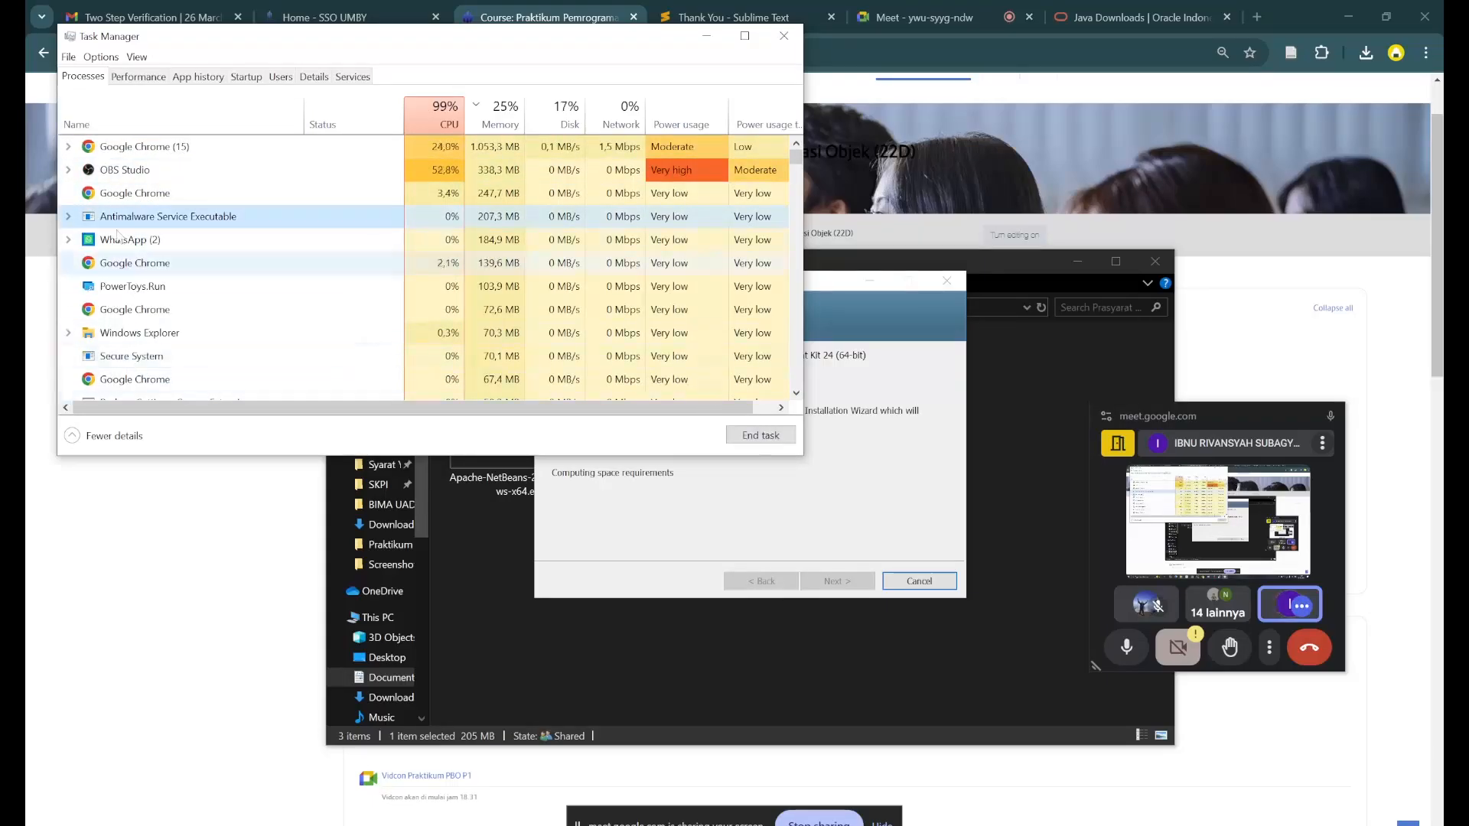
pyautogui.click(68, 218)
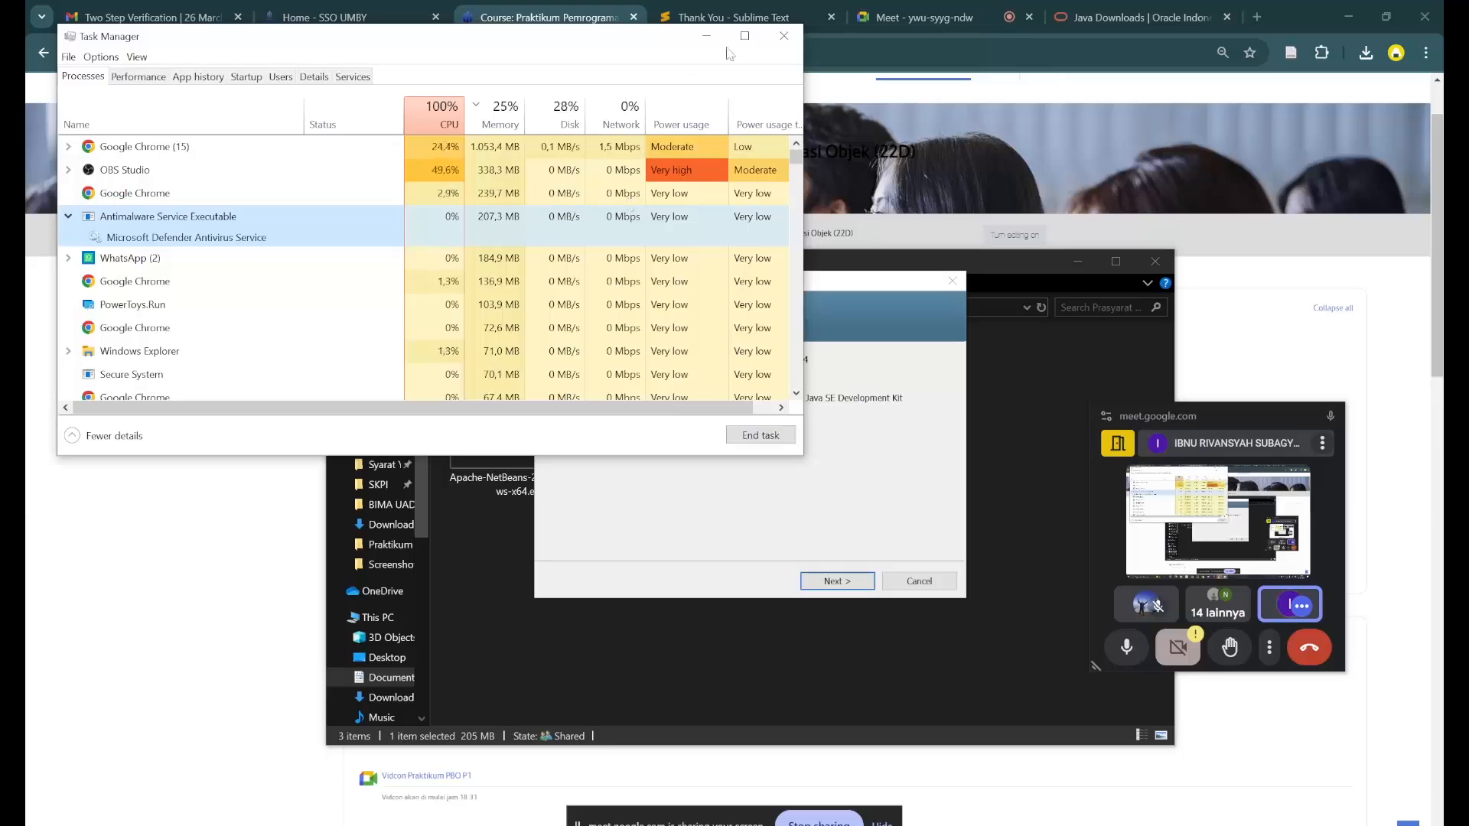
pyautogui.click(706, 35)
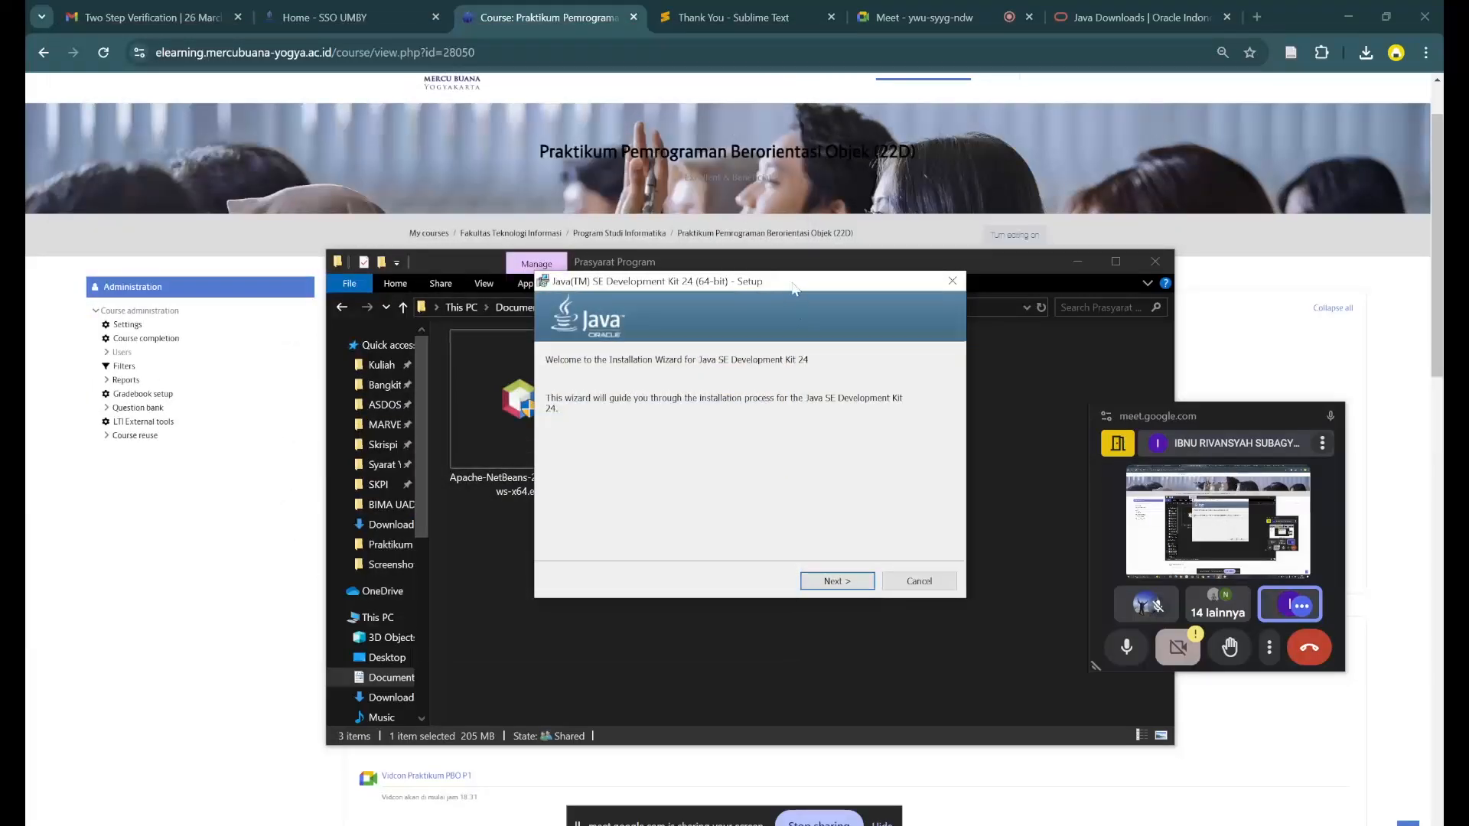
# - Install Java SE Development Kit 24 into C:\Program Files\Java\jdk-24\ and close the finished wizard
pyautogui.moveTo(793, 289); pyautogui.dragTo(805, 349)
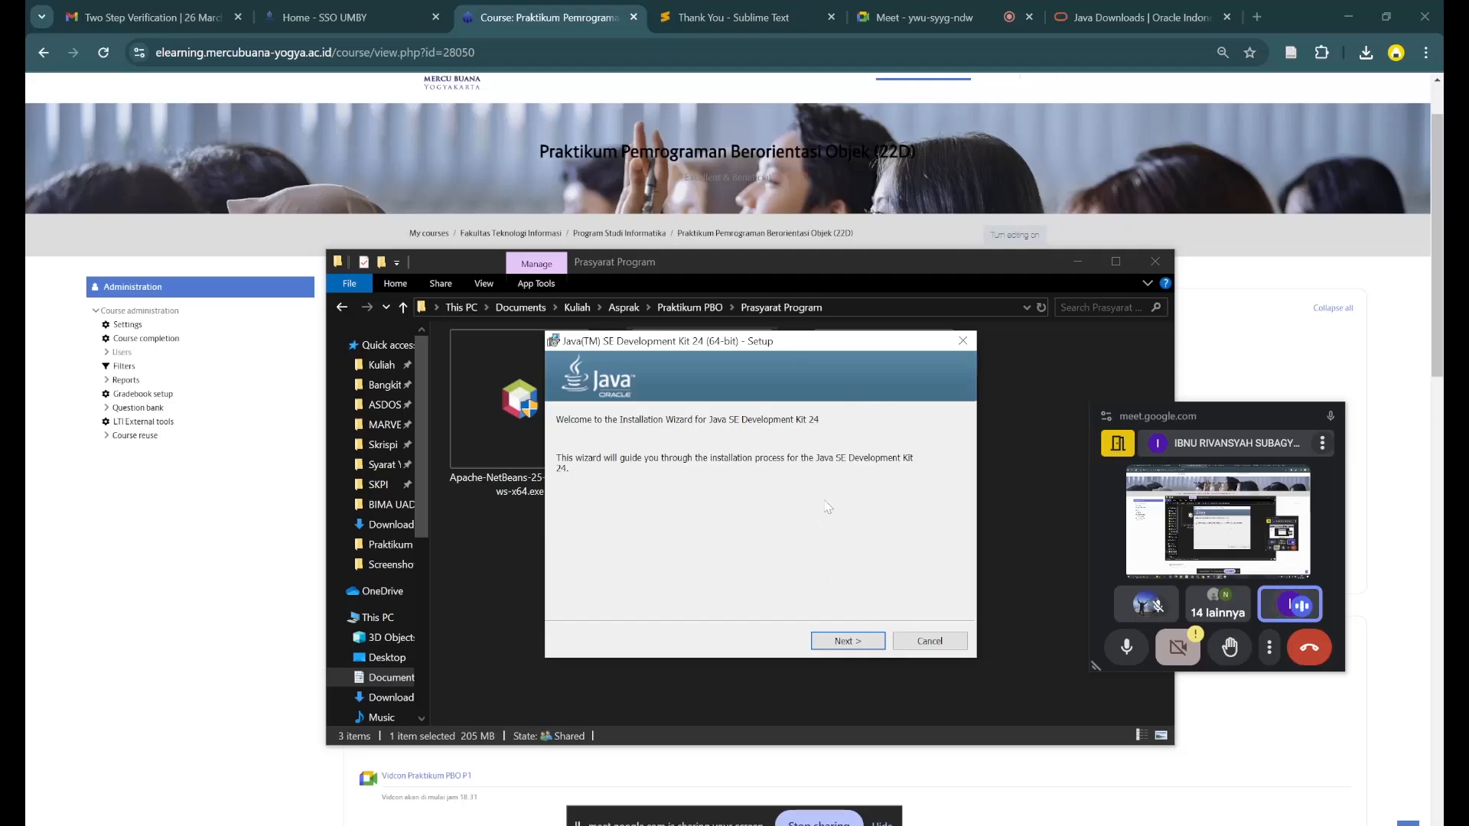
pyautogui.click(850, 645)
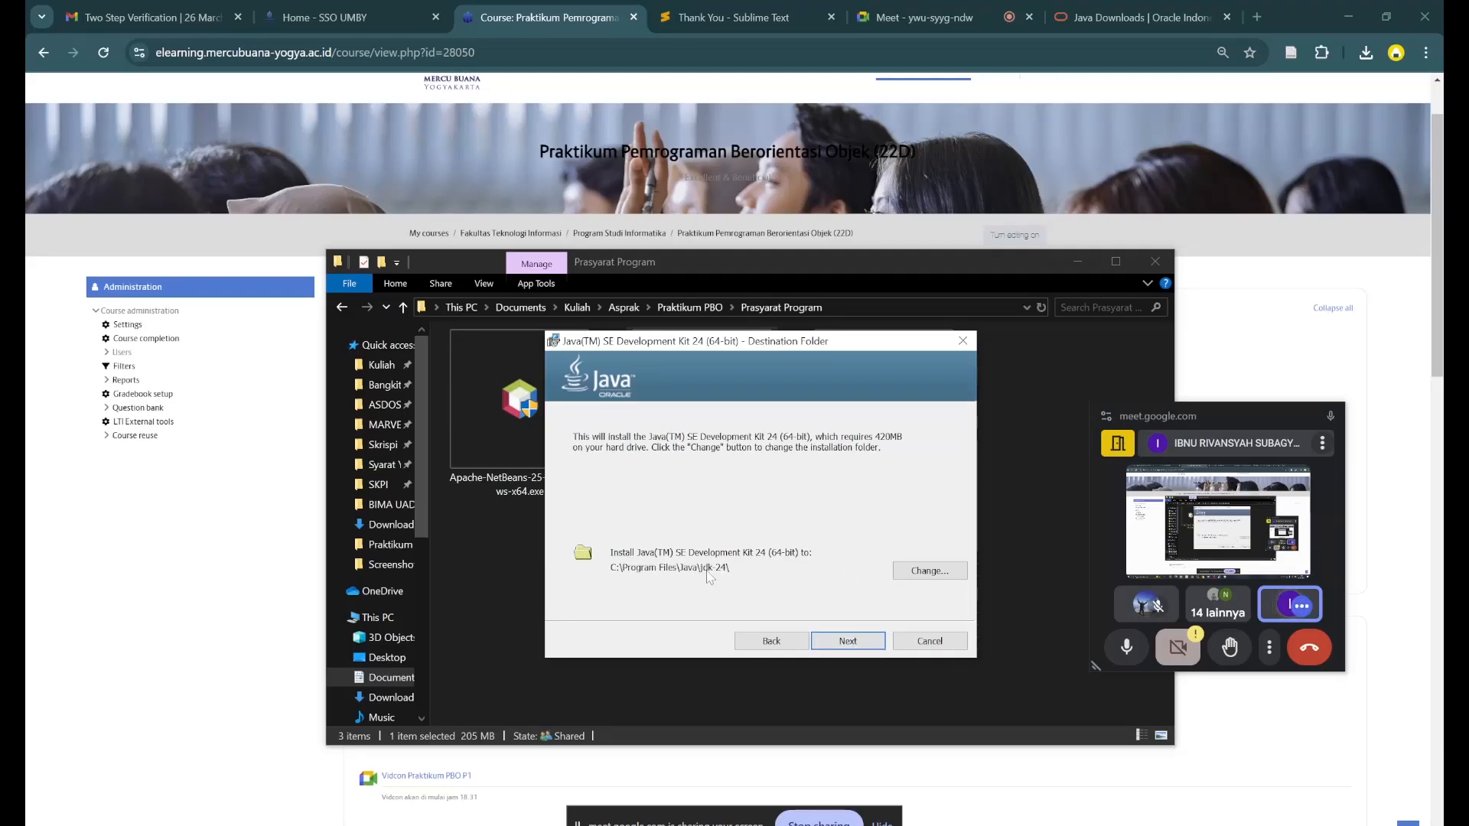
pyautogui.click(851, 641)
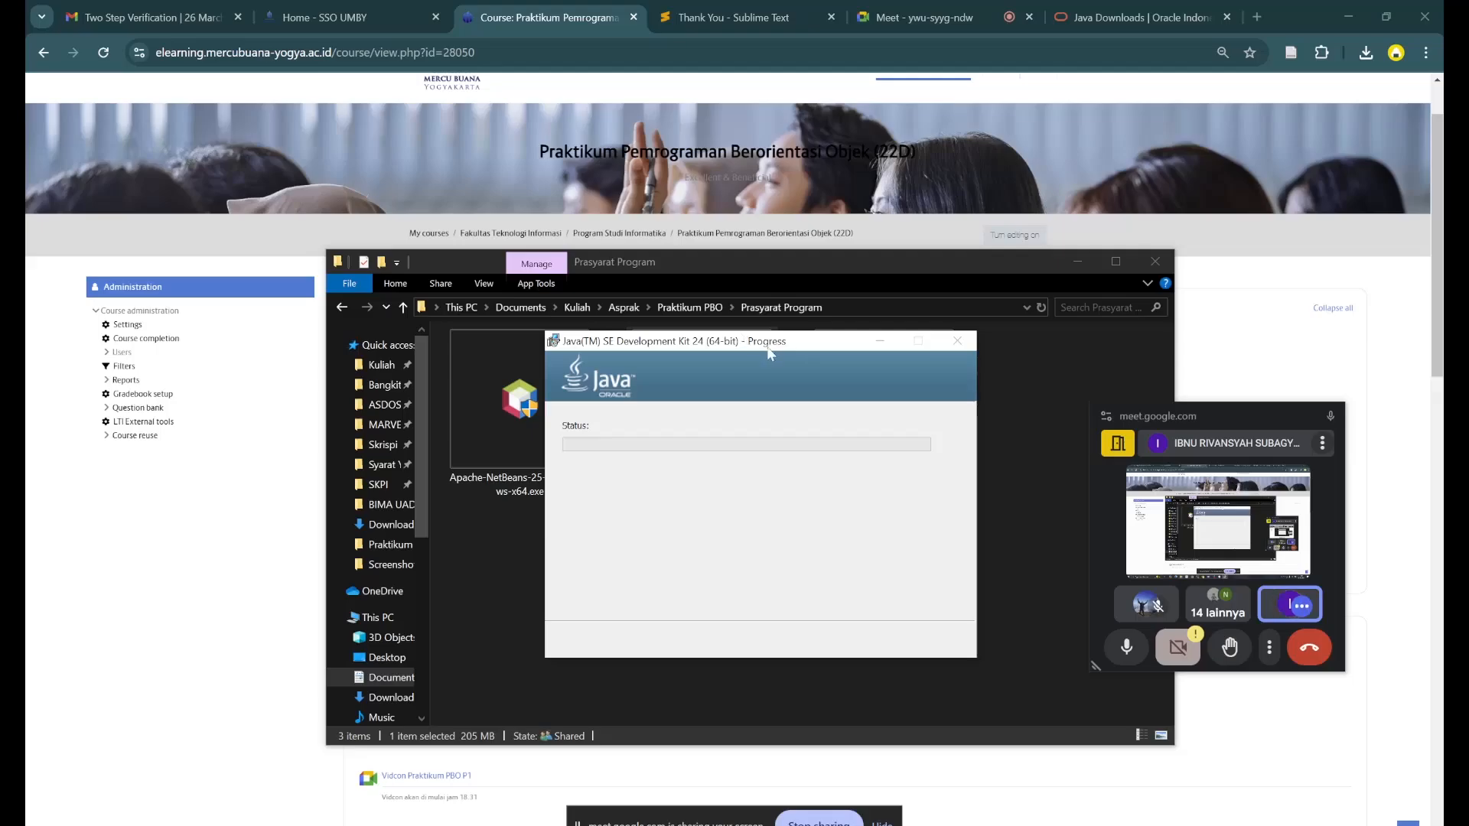
pyautogui.moveTo(782, 348); pyautogui.dragTo(787, 351)
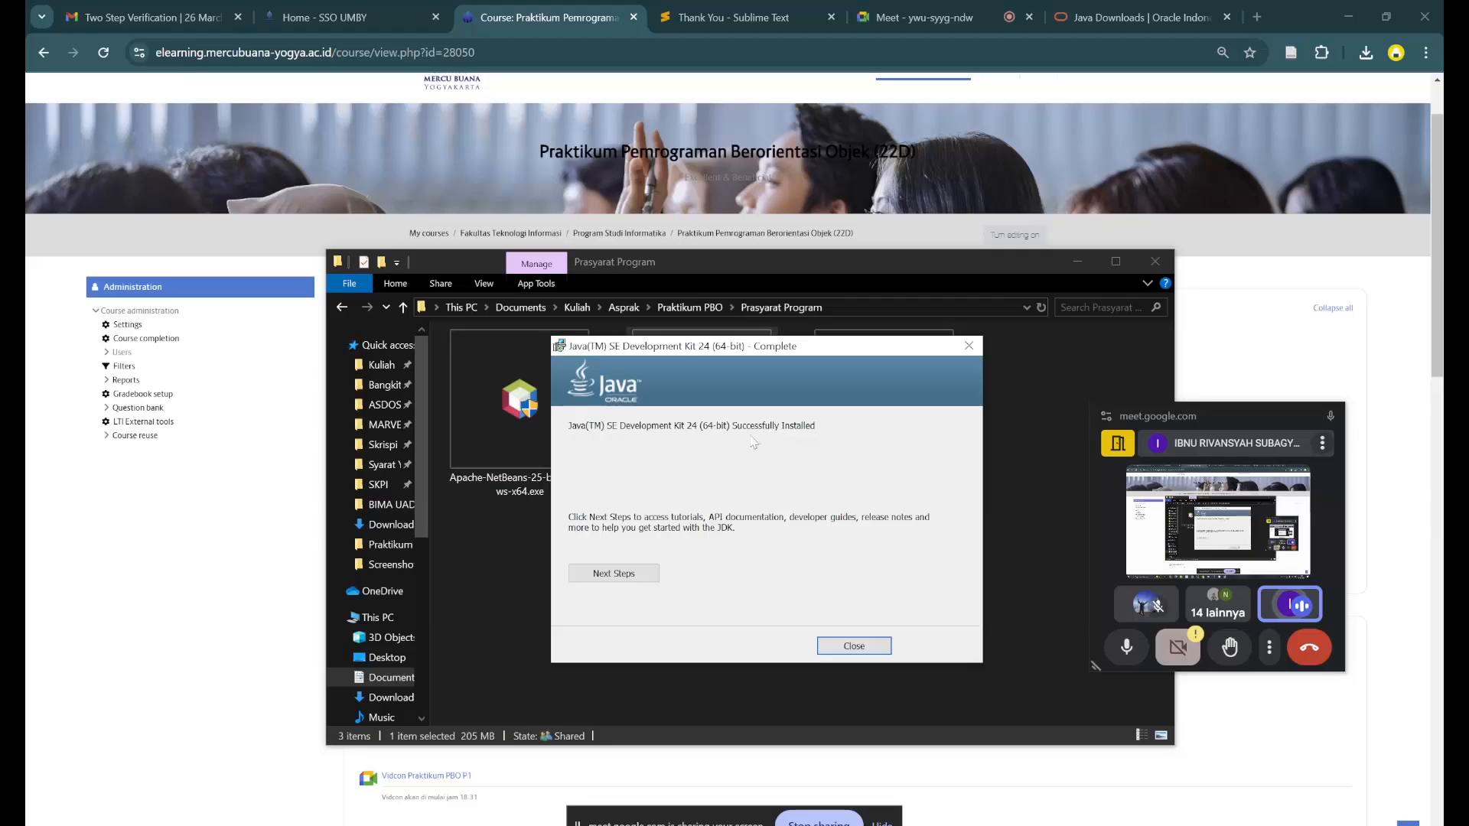
pyautogui.click(842, 650)
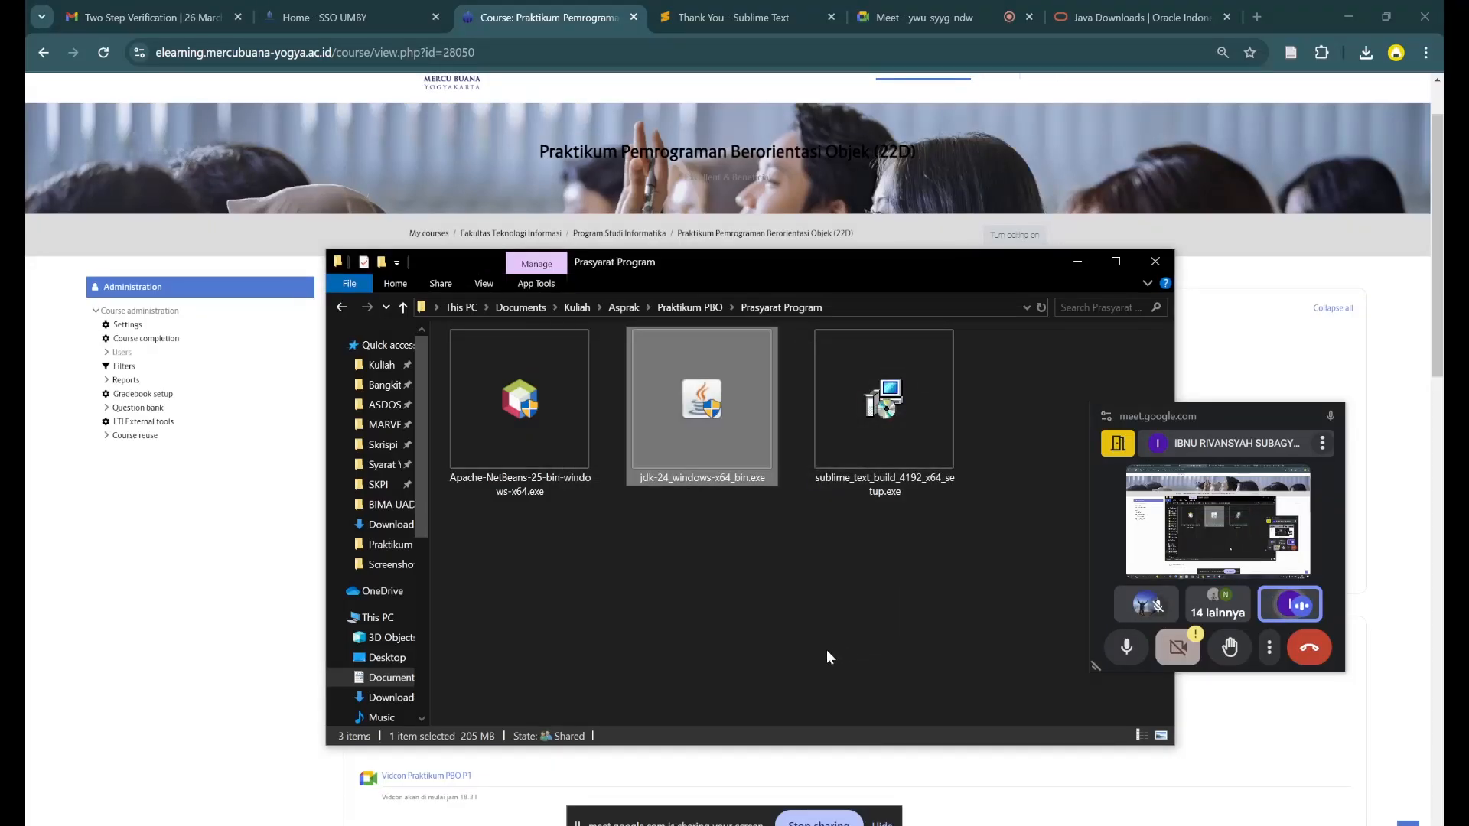
# - Launch the Sublime Text installer and accept C:\Program Files\Sublime Text as its destination folder
pyautogui.click(826, 650)
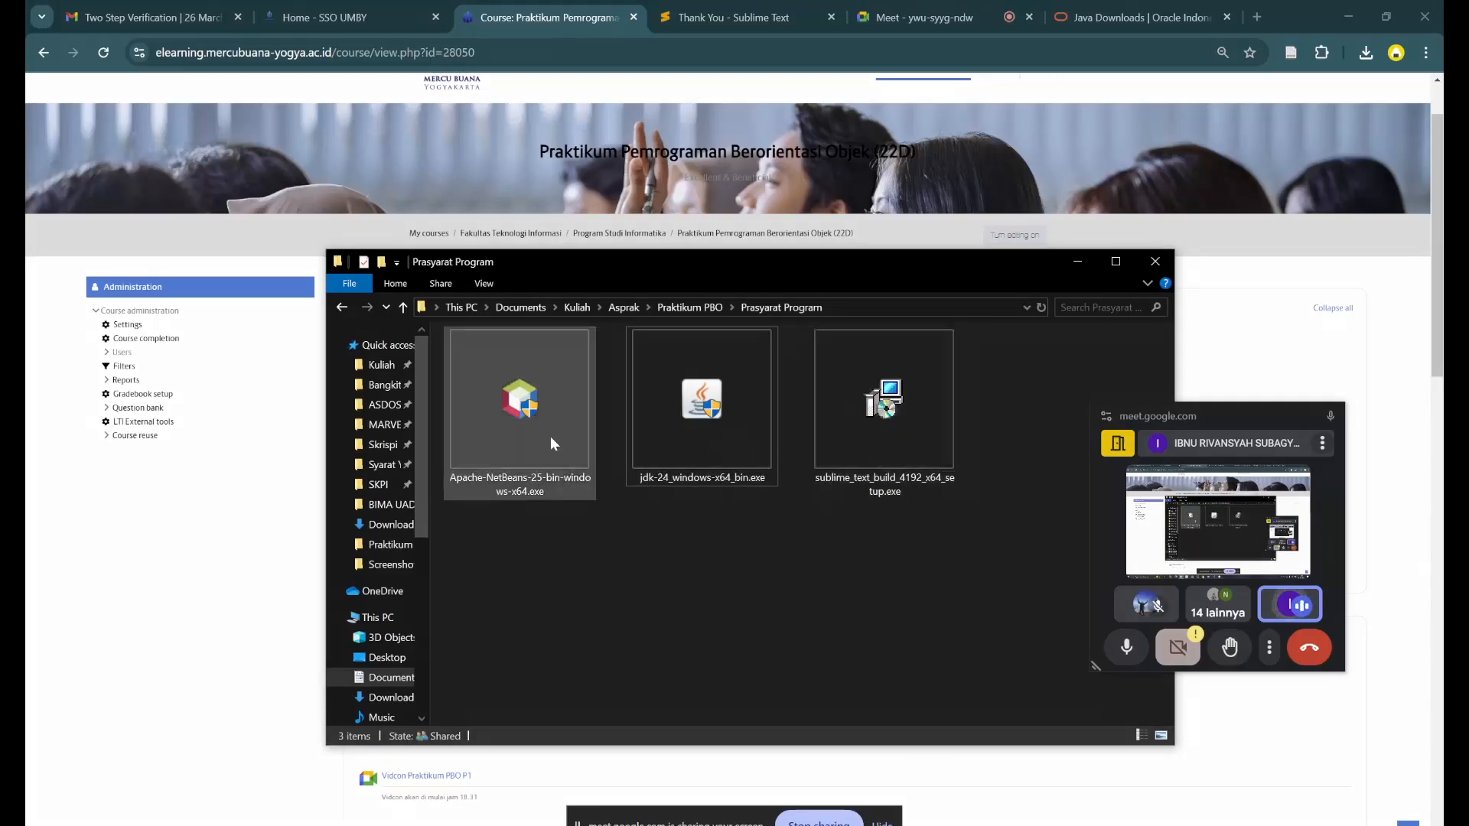
pyautogui.click(903, 432)
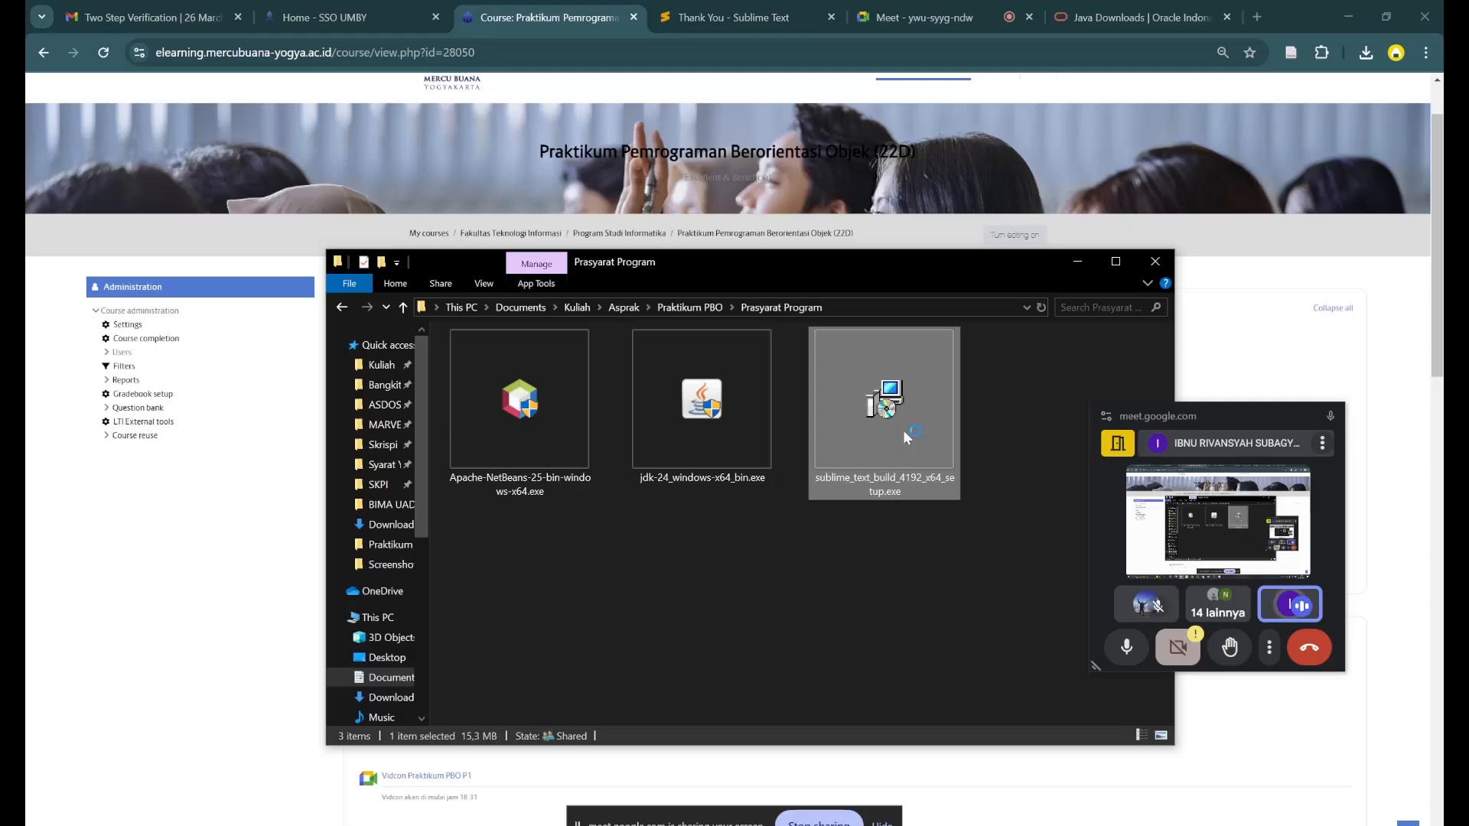
pyautogui.doubleClick(902, 430)
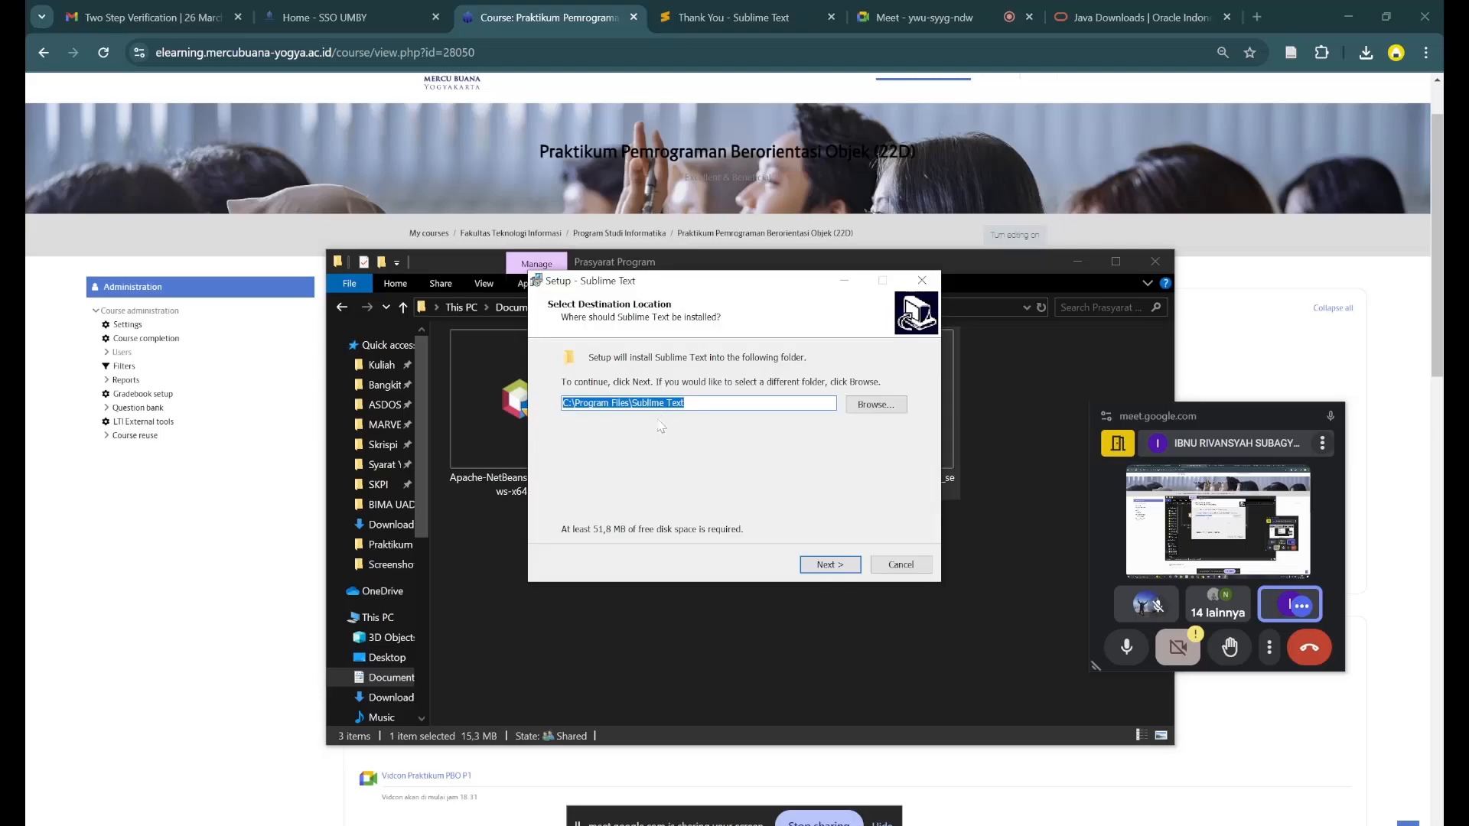
pyautogui.click(692, 404)
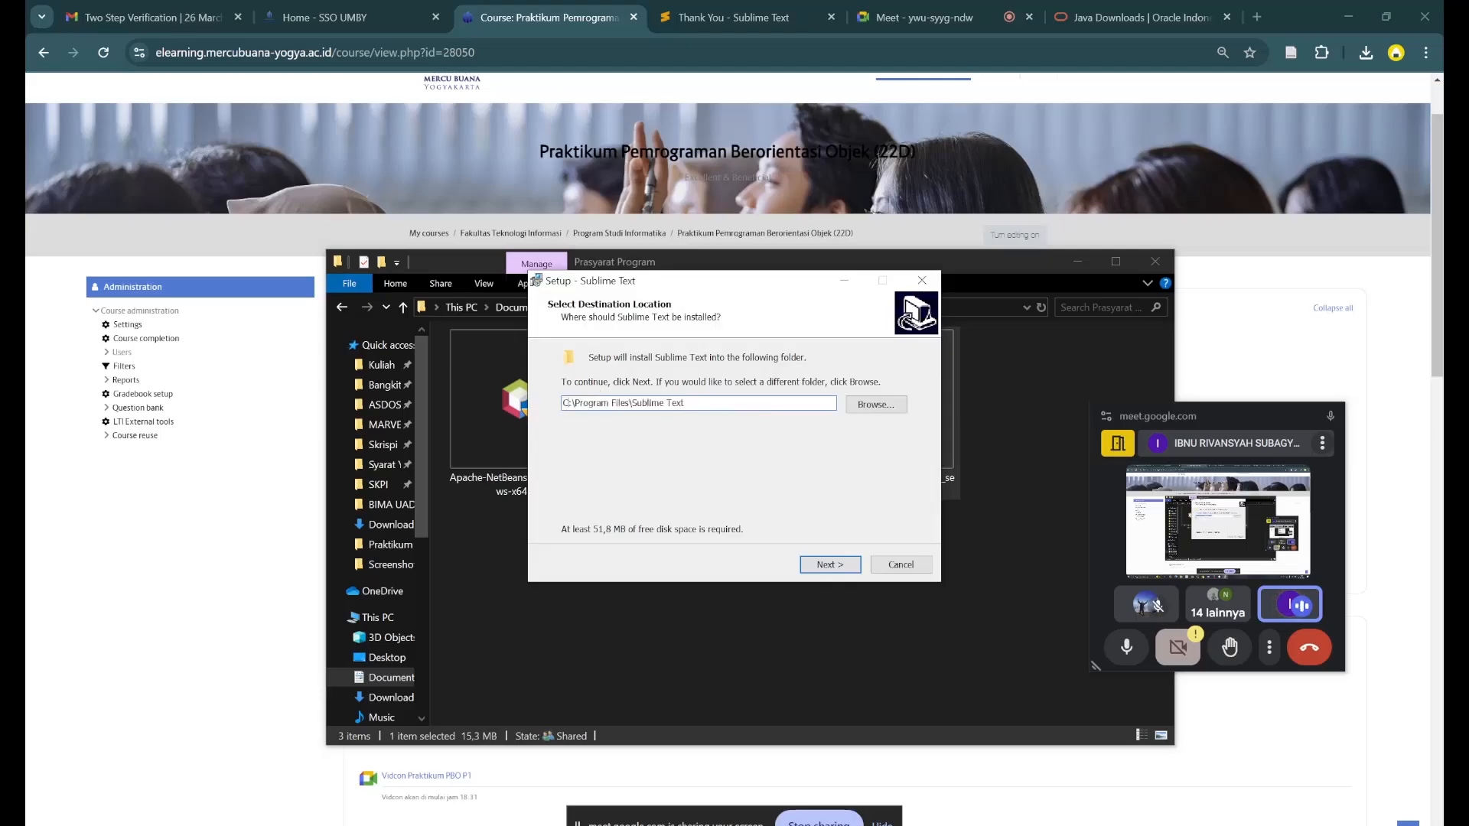
pyautogui.moveTo(690, 404); pyautogui.dragTo(562, 405)
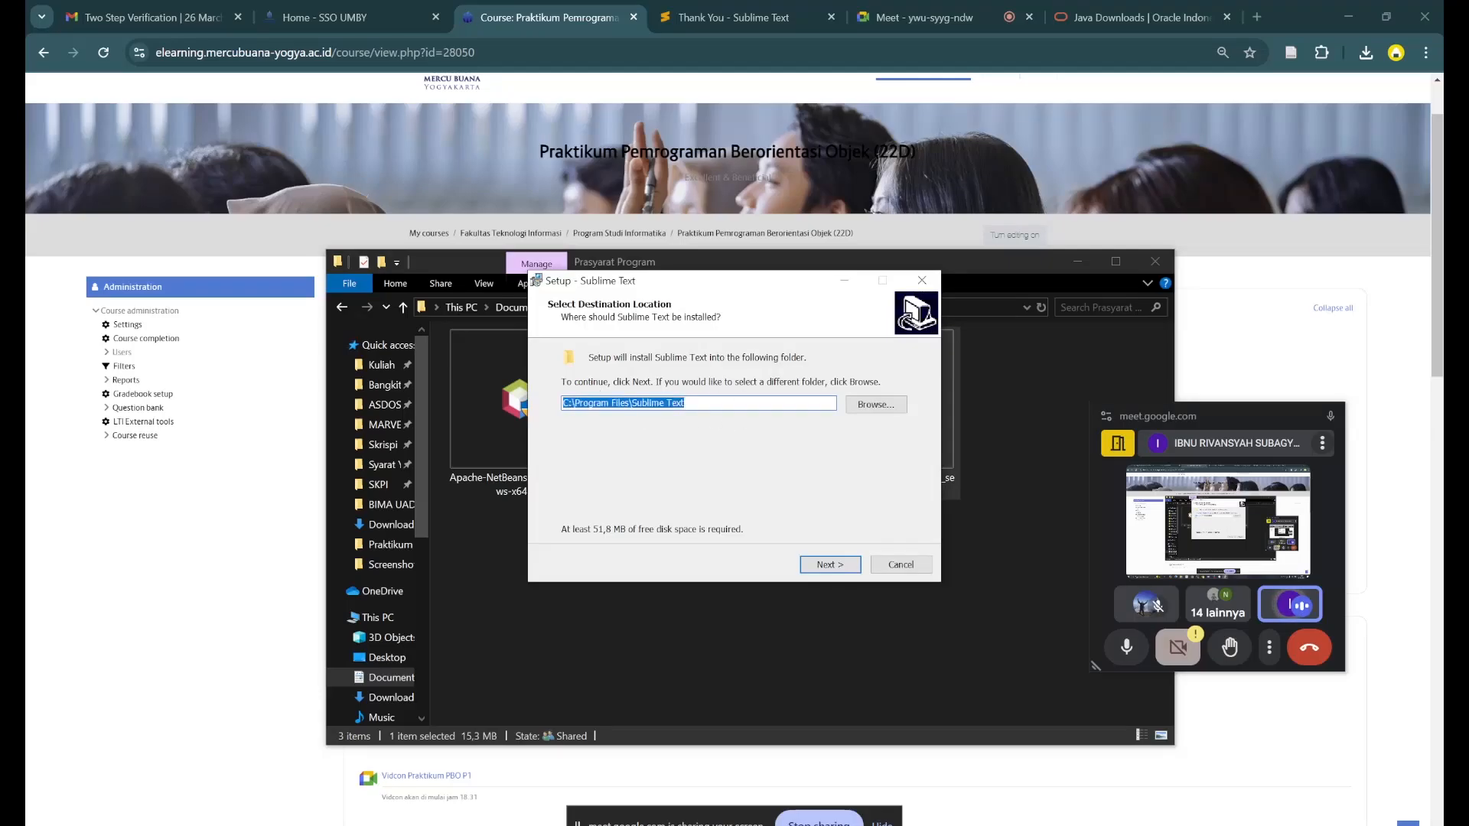
pyautogui.click(839, 566)
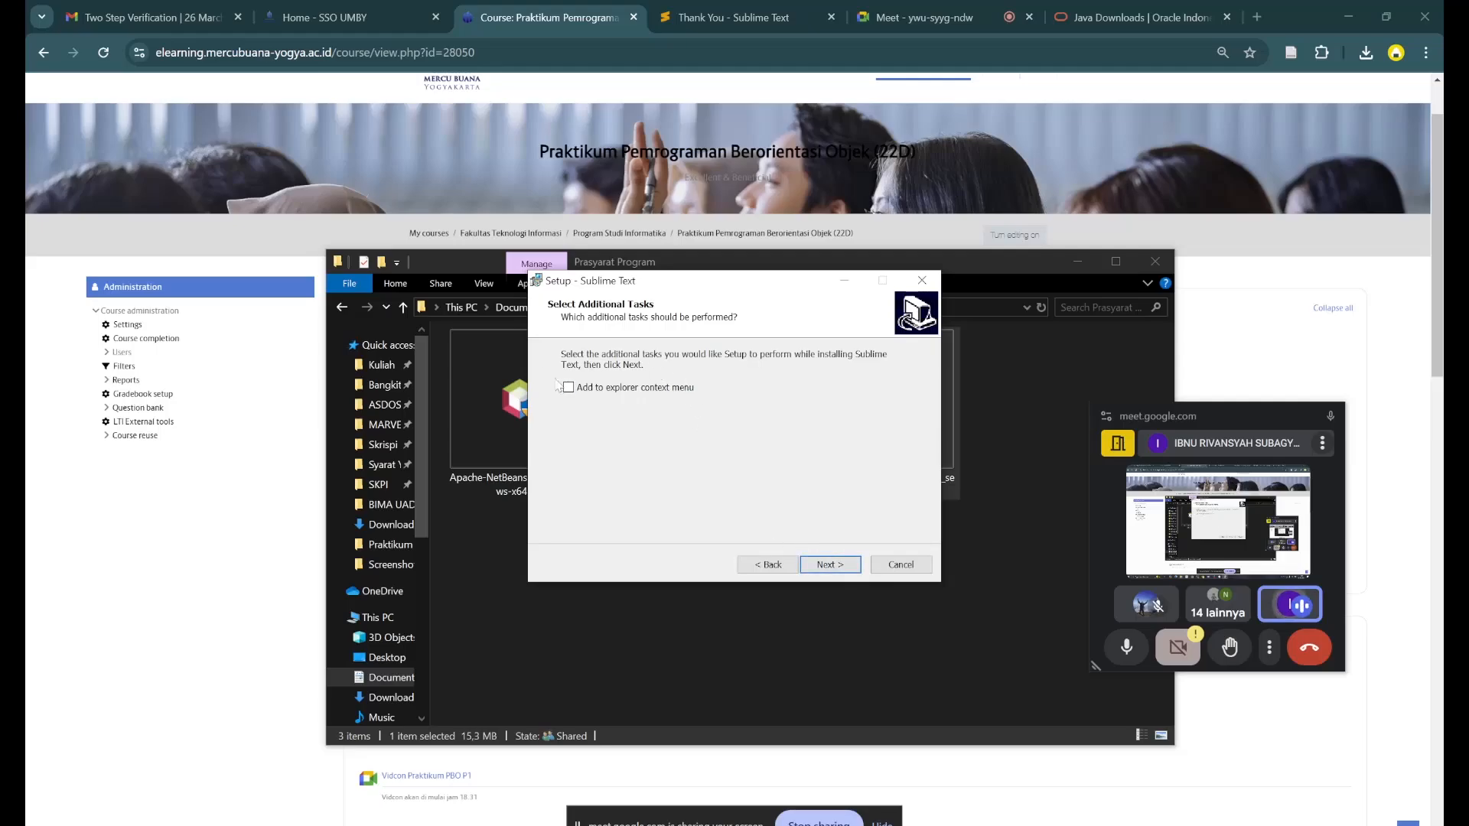
# - Install Sublime Text with the "Add to explorer context menu" task enabled and finish the setup
pyautogui.click(608, 390)
pyautogui.press('super')
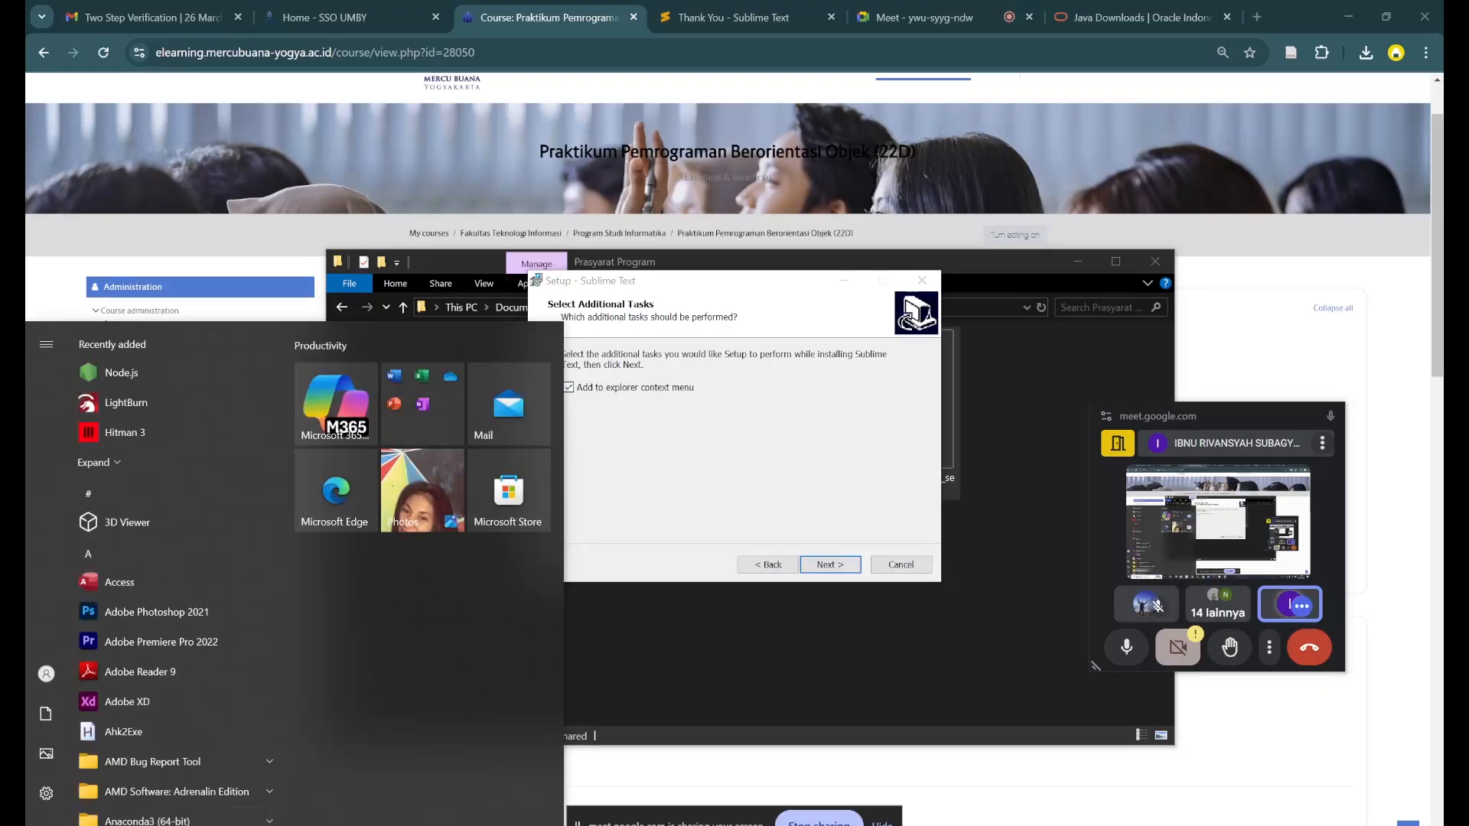
pyautogui.press('super')
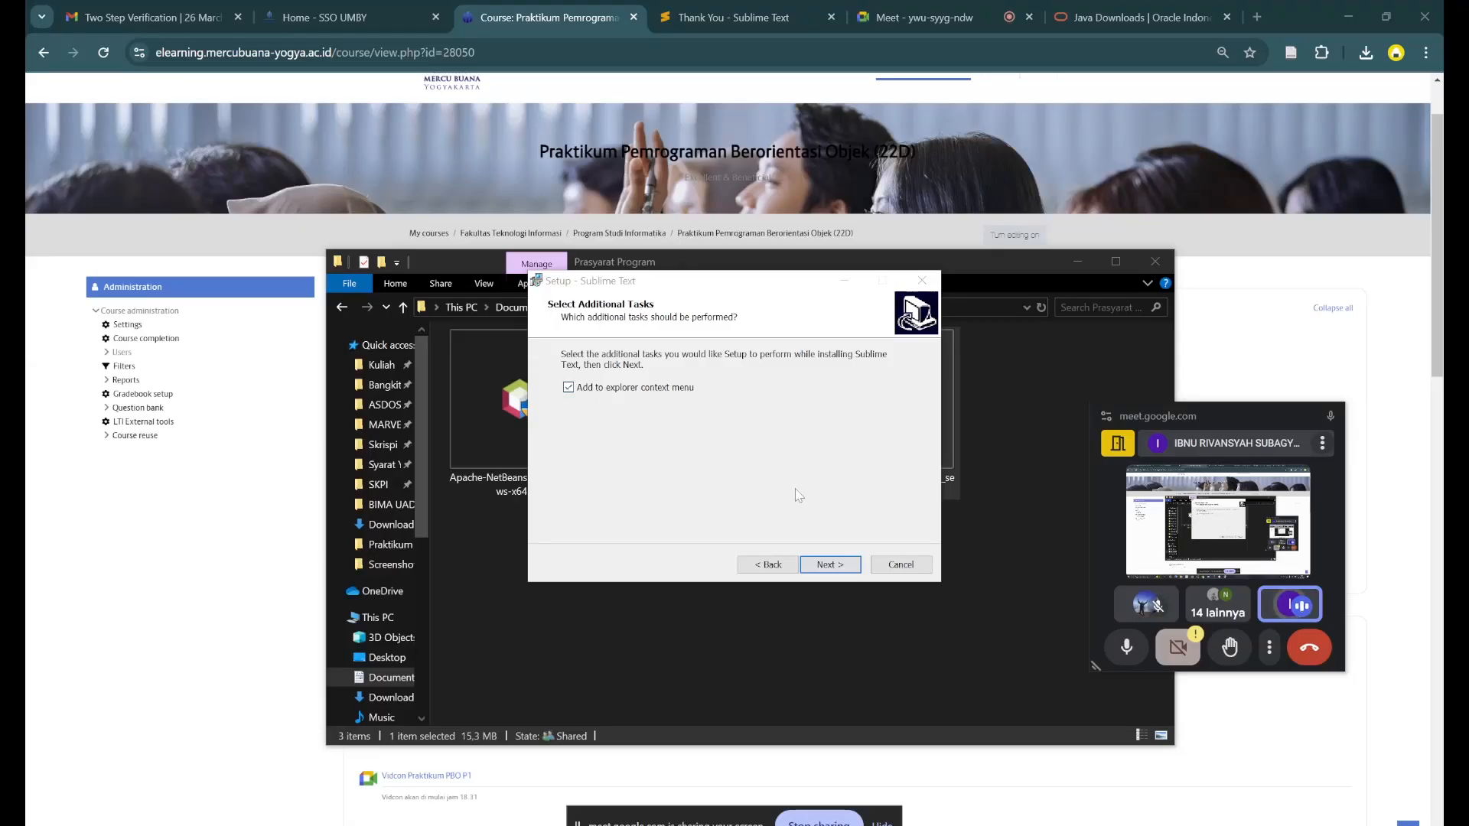
pyautogui.click(835, 567)
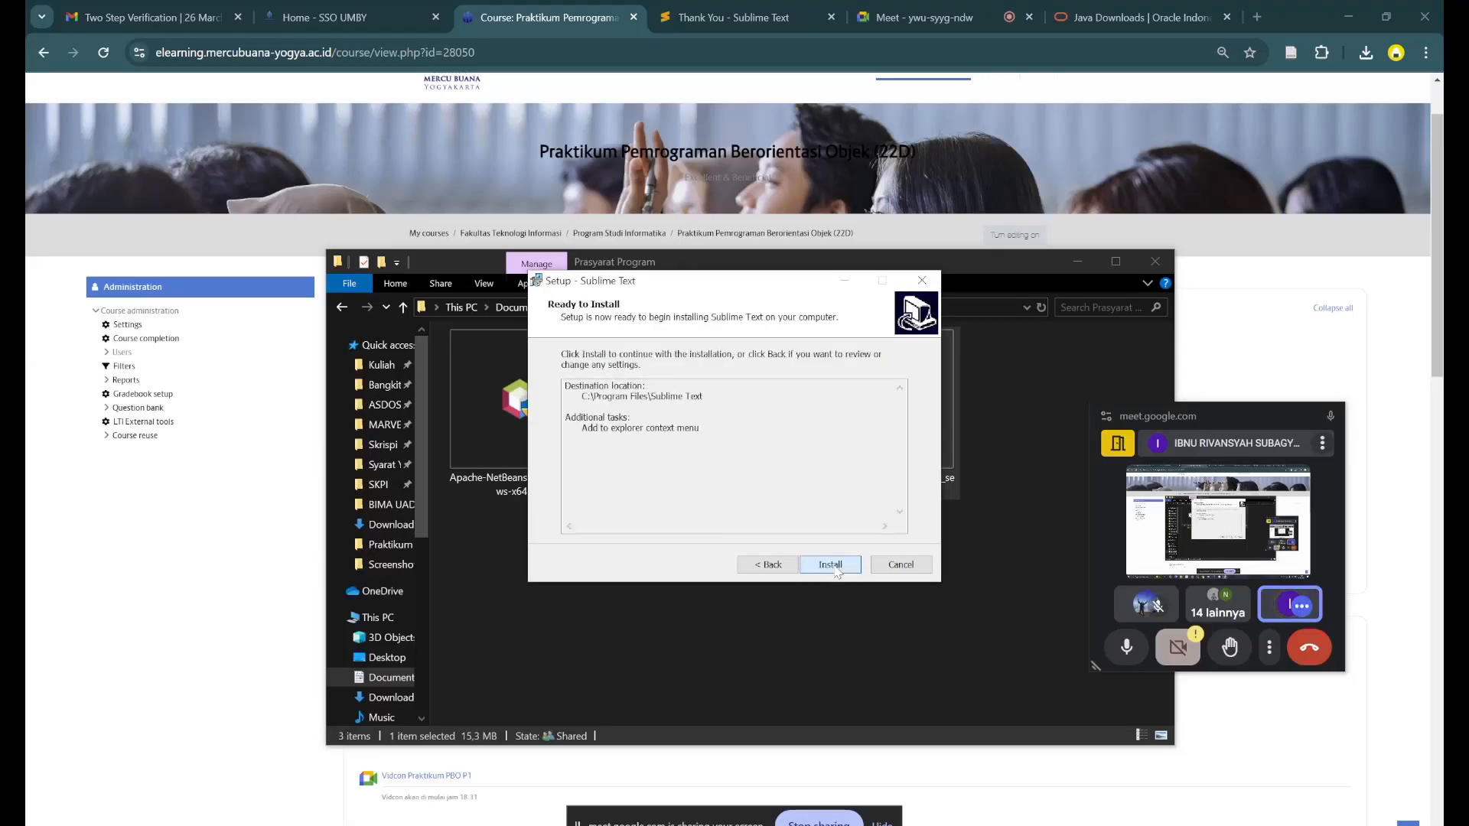
pyautogui.click(830, 565)
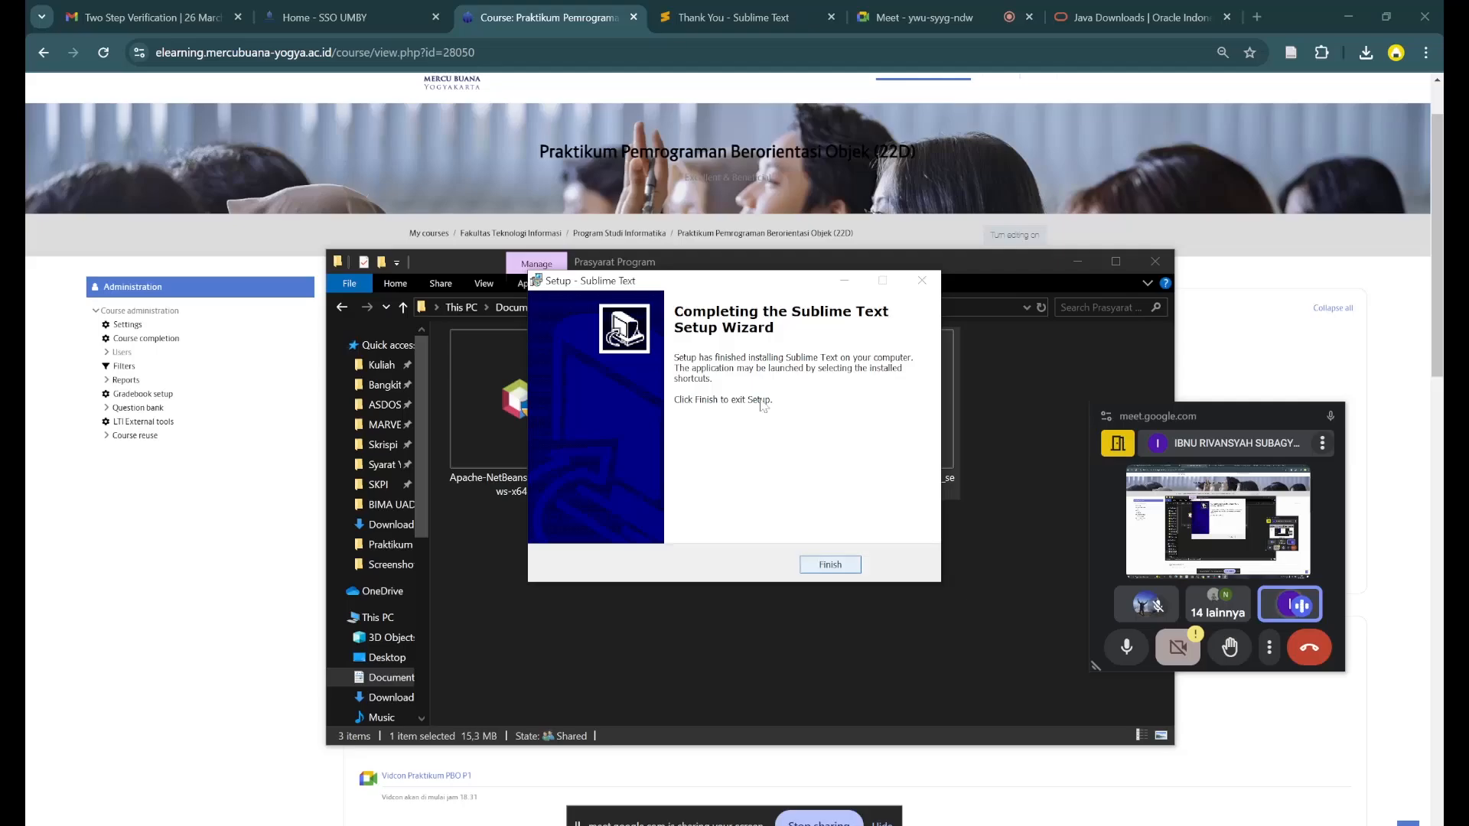
pyautogui.click(831, 566)
# - Launch the Apache NetBeans 25 installer, keep the default packs and accept the license agreement terms
pyautogui.doubleClick(517, 433)
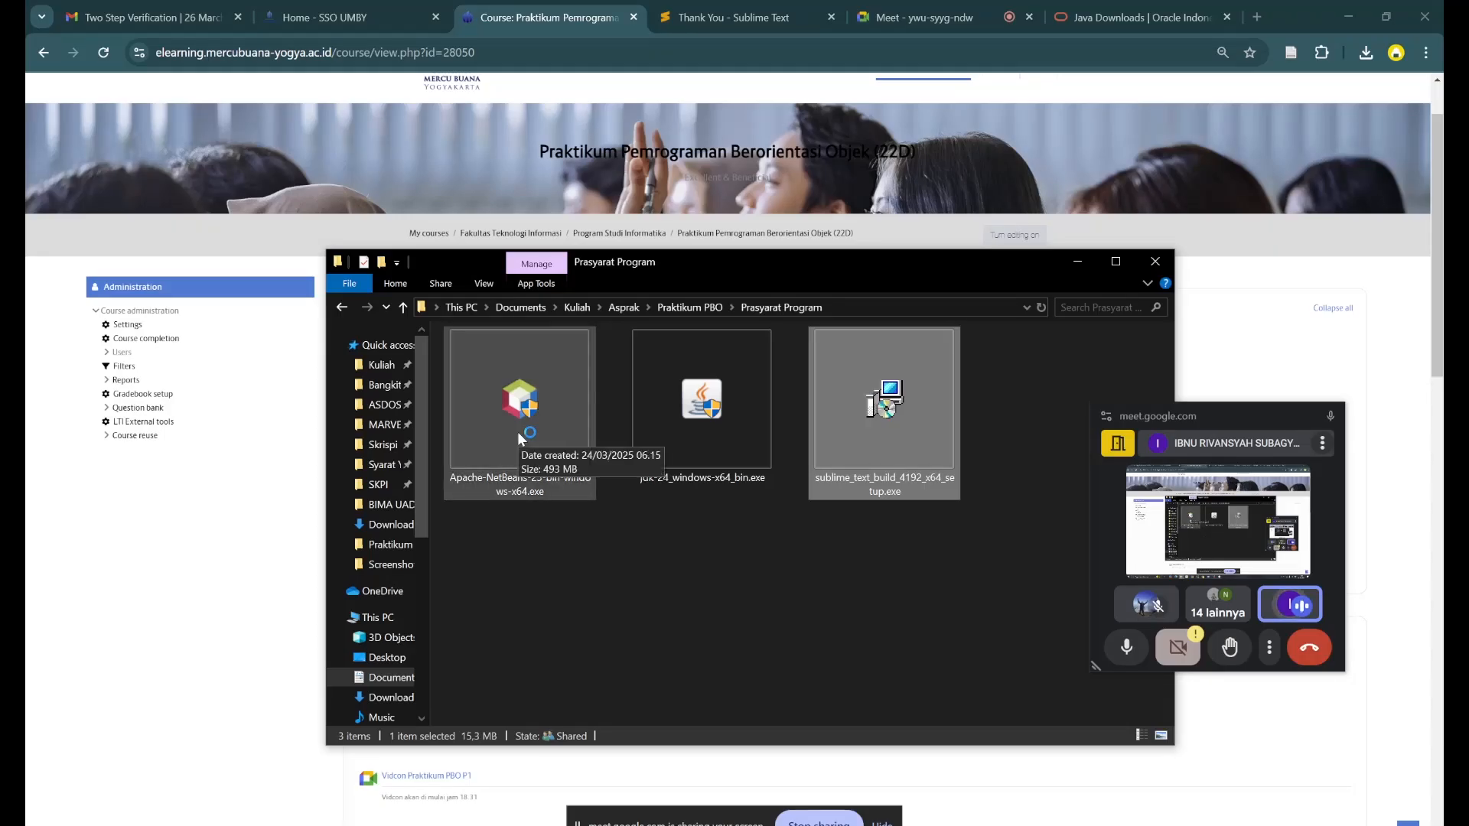
pyautogui.click(517, 432)
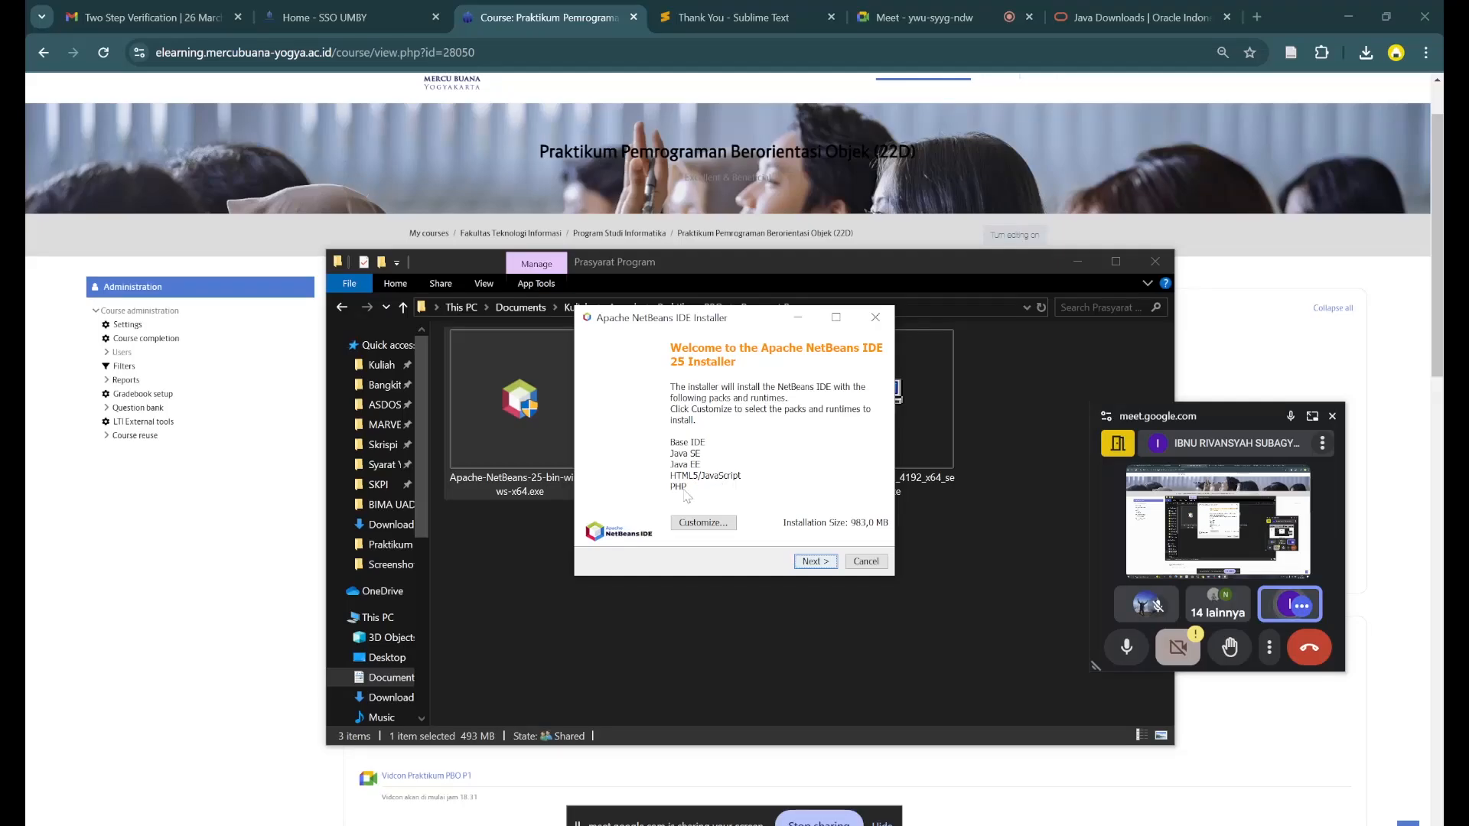
pyautogui.click(813, 561)
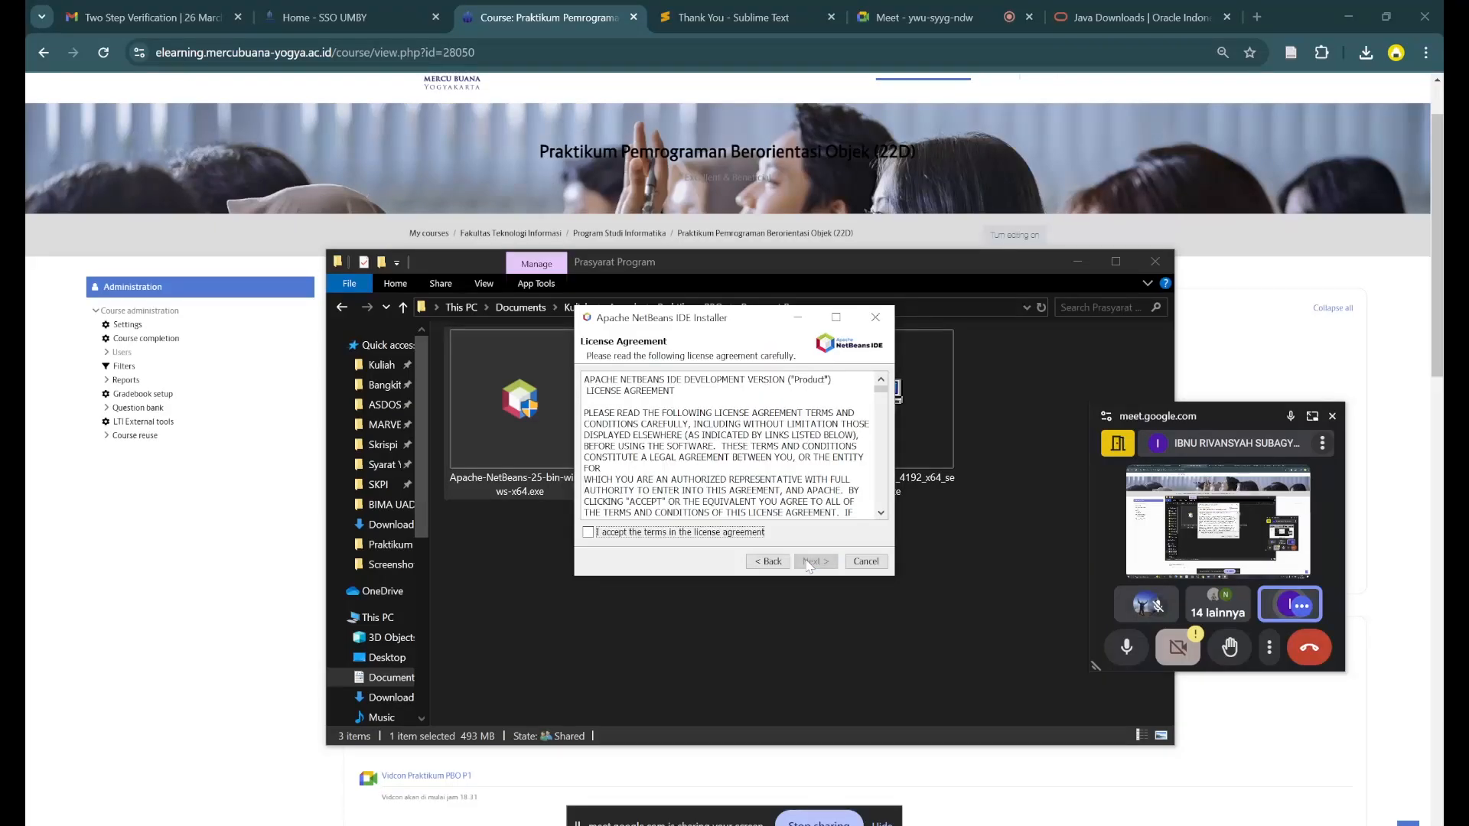
pyautogui.click(708, 534)
pyautogui.click(821, 564)
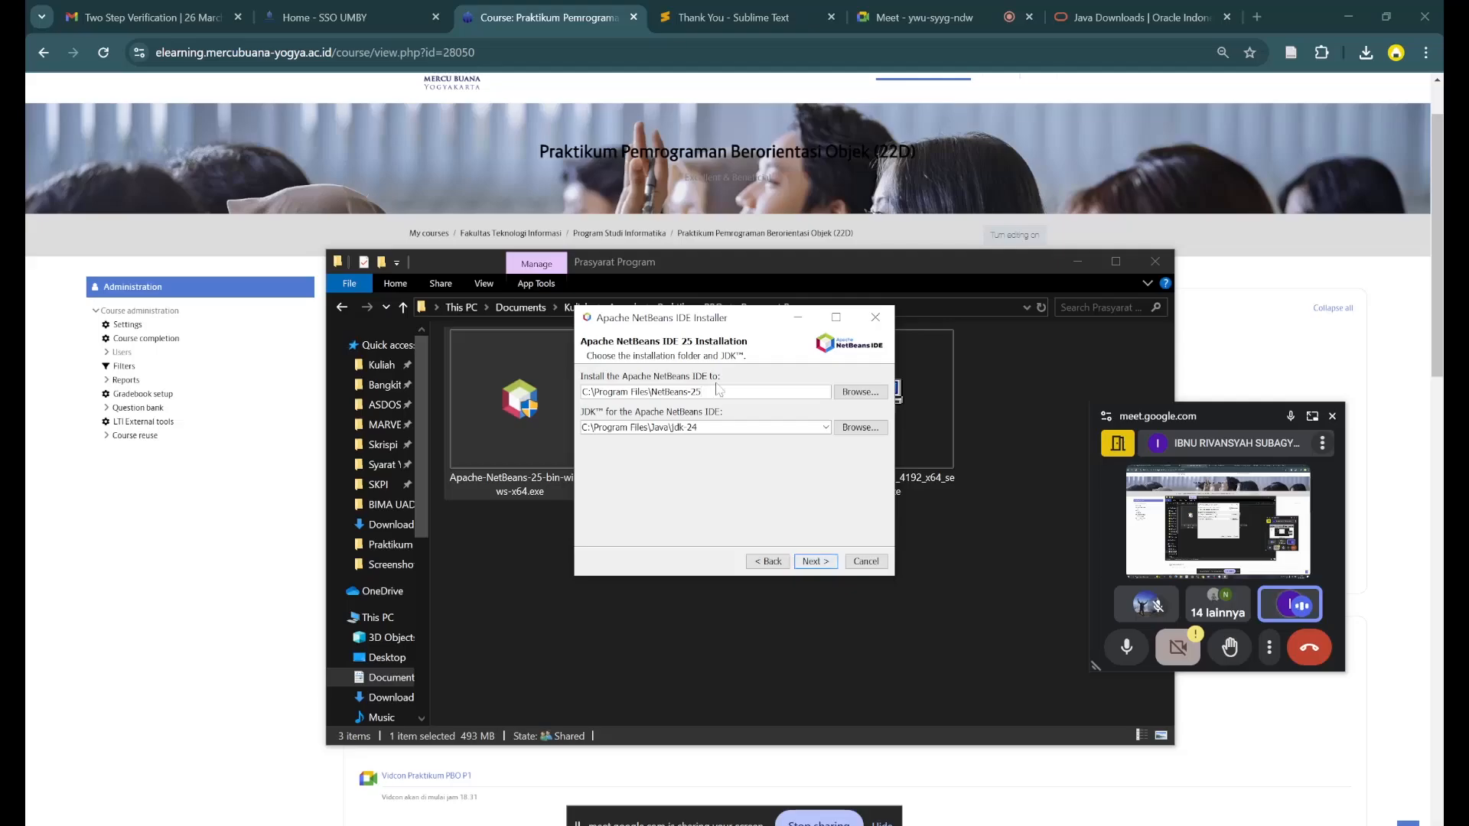
# - Review the NetBeans installation folder and the JDK path proposed by the installer
pyautogui.hotkey('ctrl', 'a')
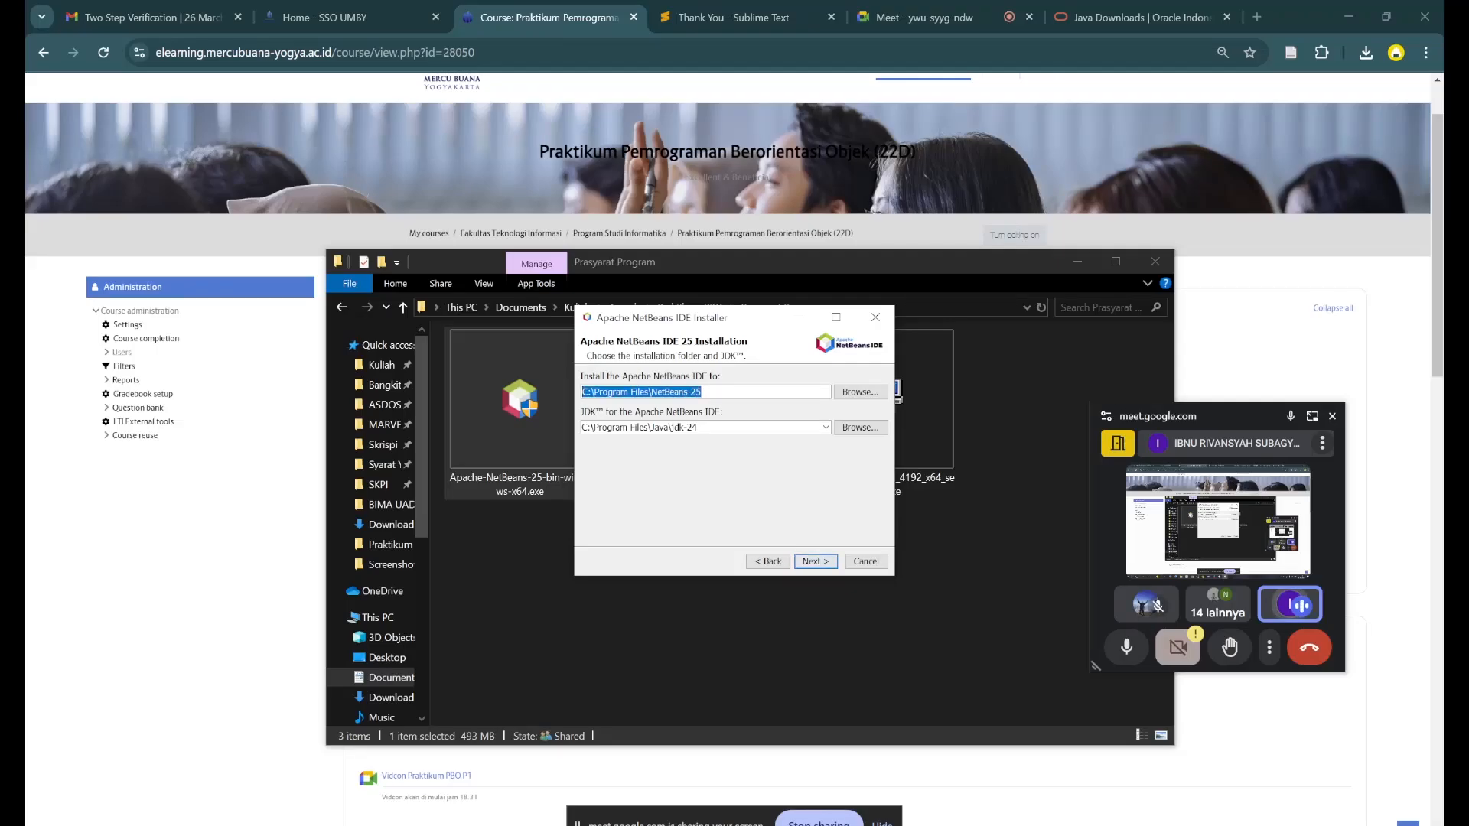
pyautogui.click(711, 392)
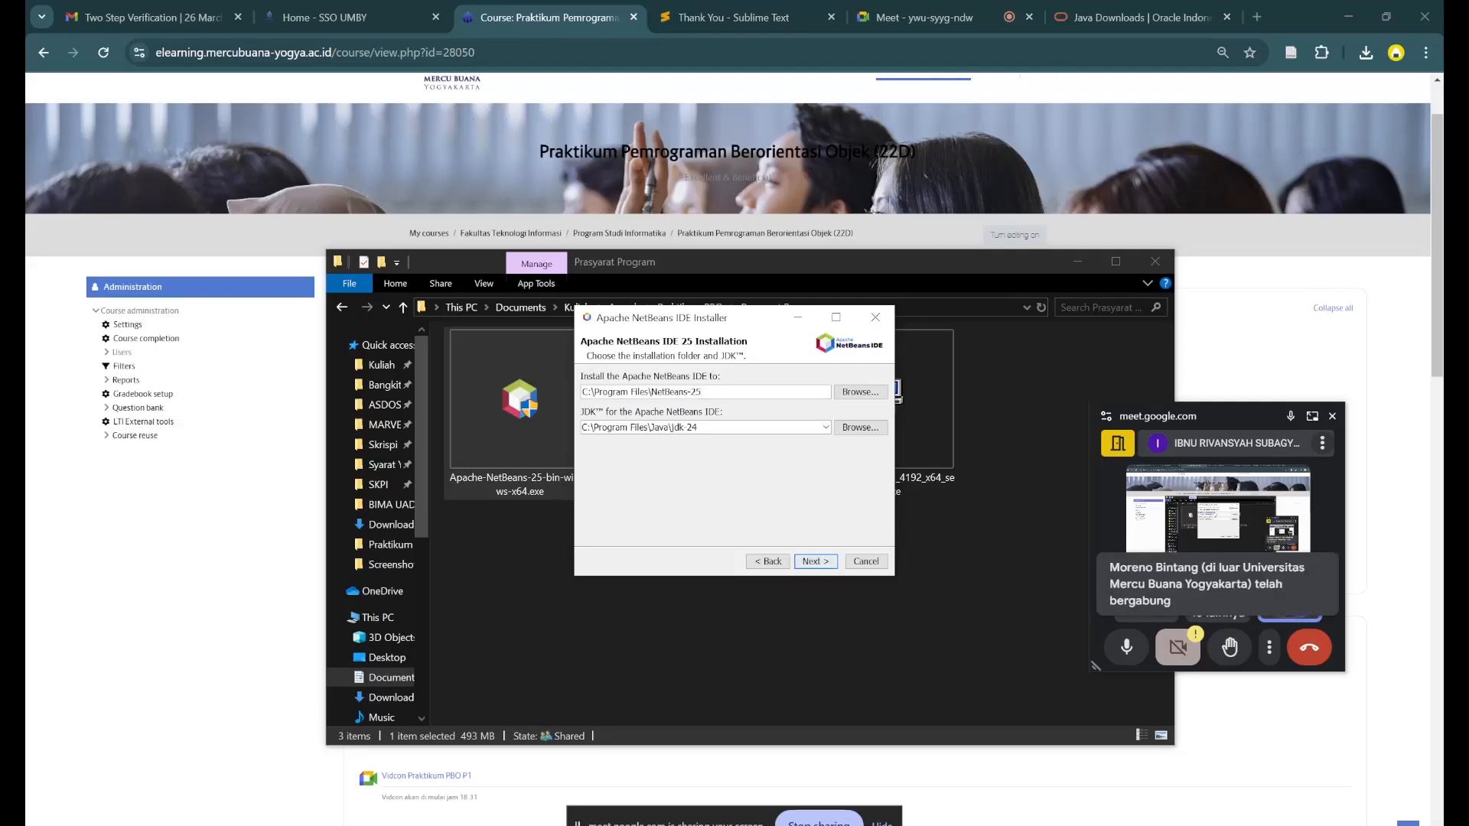
pyautogui.moveTo(712, 392); pyautogui.dragTo(581, 392)
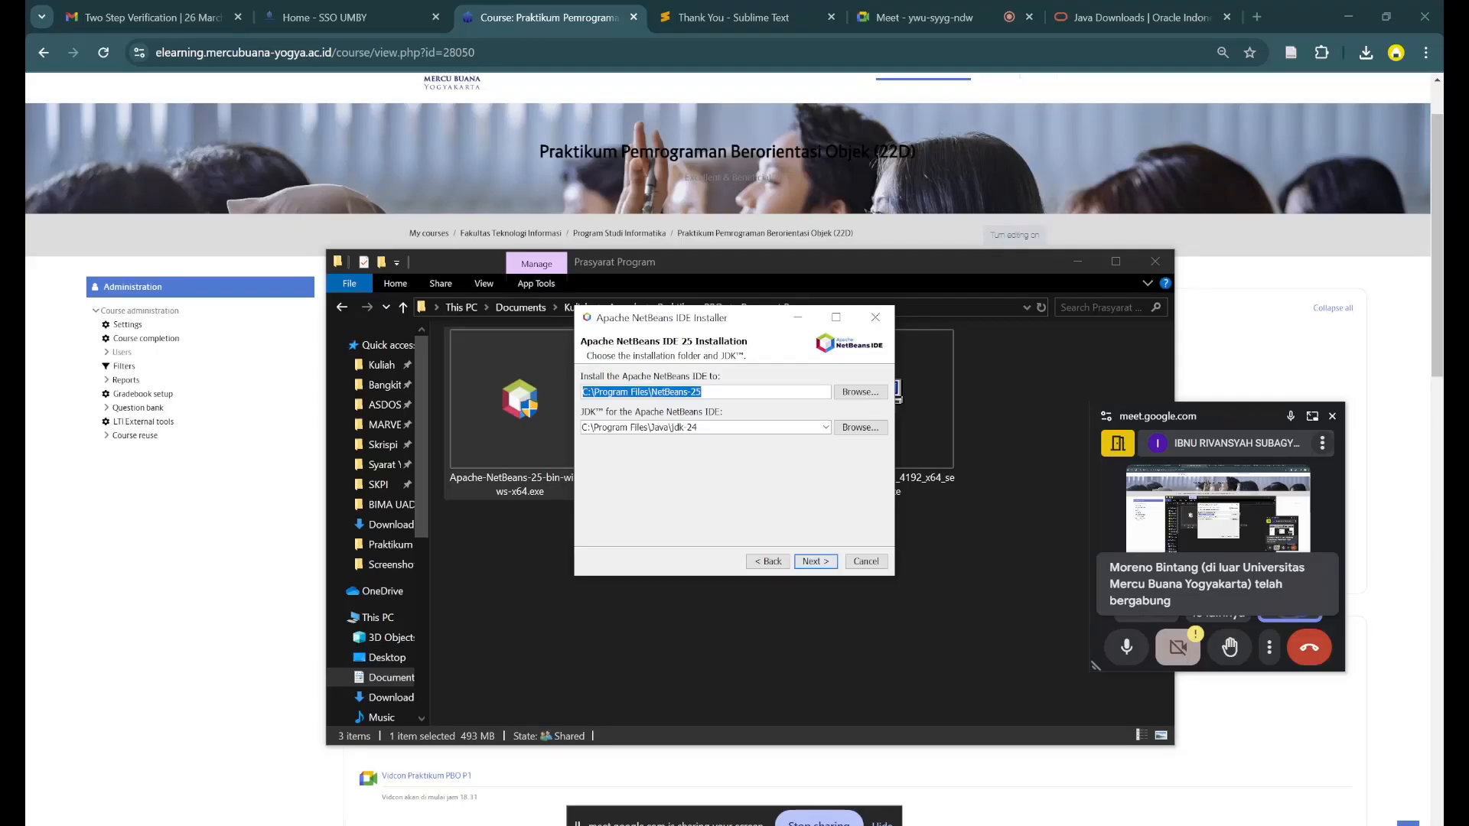
pyautogui.click(697, 426)
pyautogui.moveTo(698, 426); pyautogui.dragTo(581, 427)
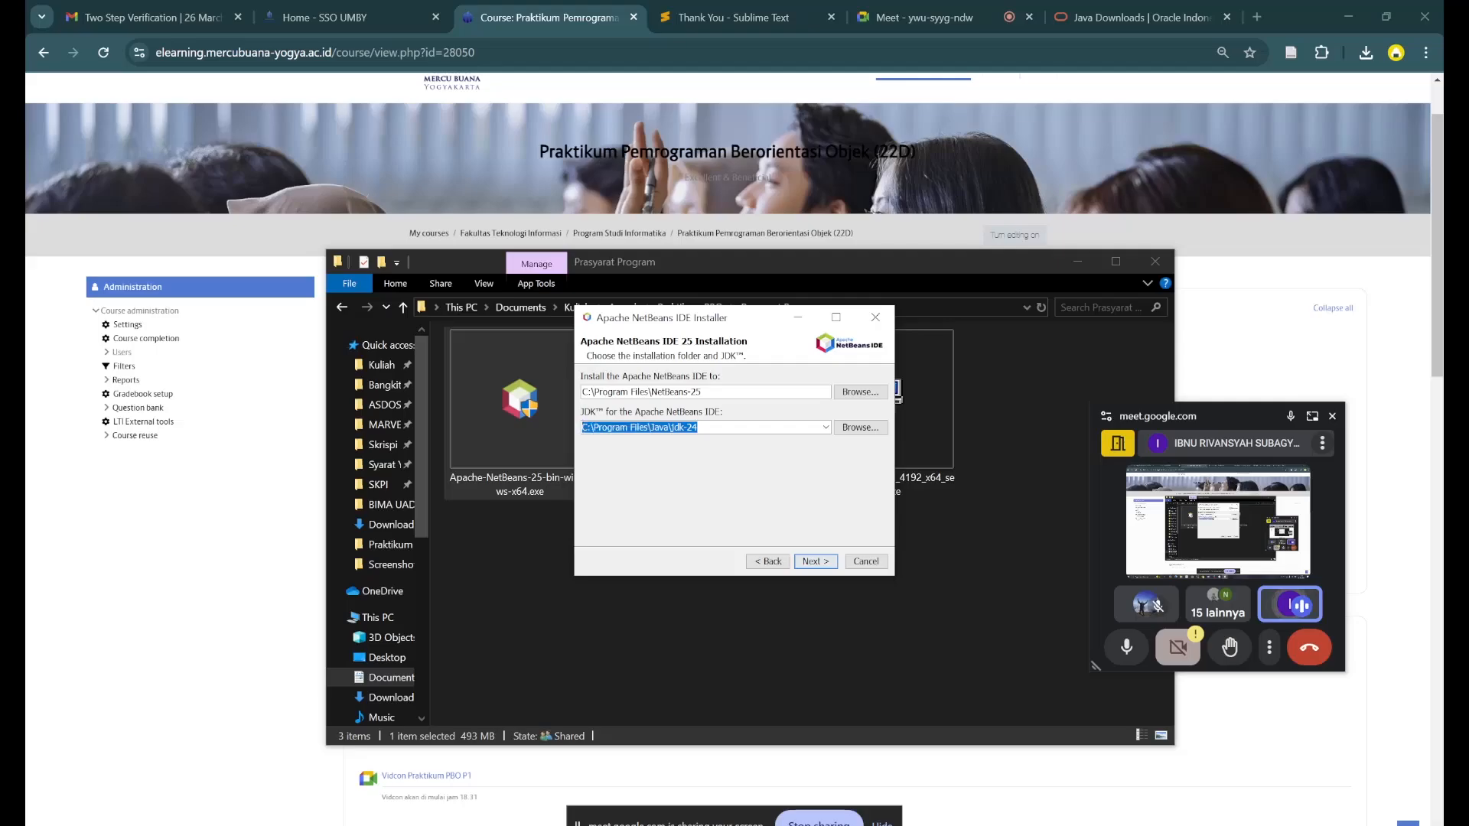
pyautogui.click(693, 426)
pyautogui.tripleClick(691, 427)
pyautogui.click(734, 428)
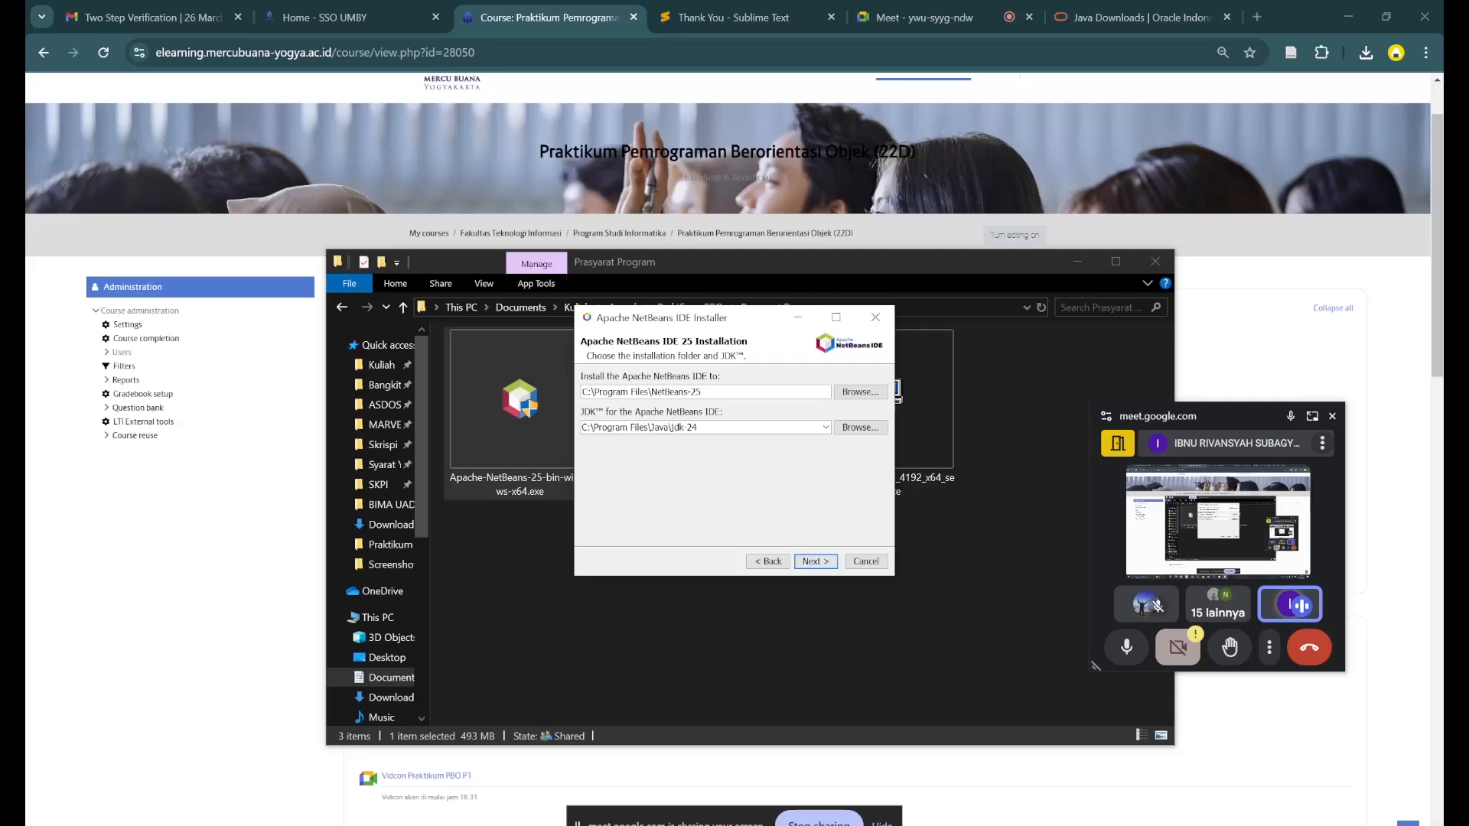
# - Select C:\Program Files\Java\jdk-24 as the JDK for Apache NetBeans and start the installation
pyautogui.click(845, 430)
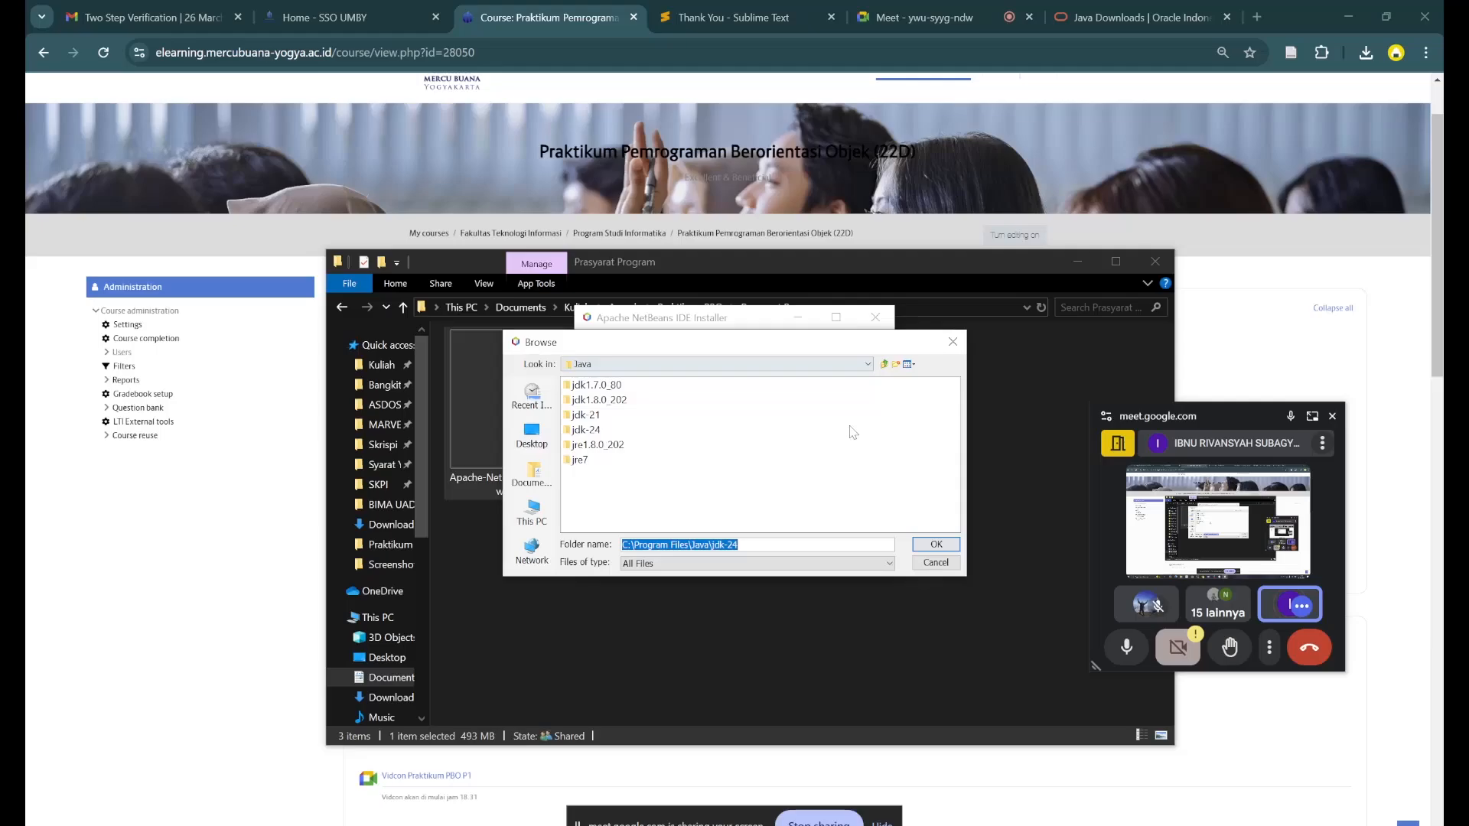
pyautogui.press('Return')
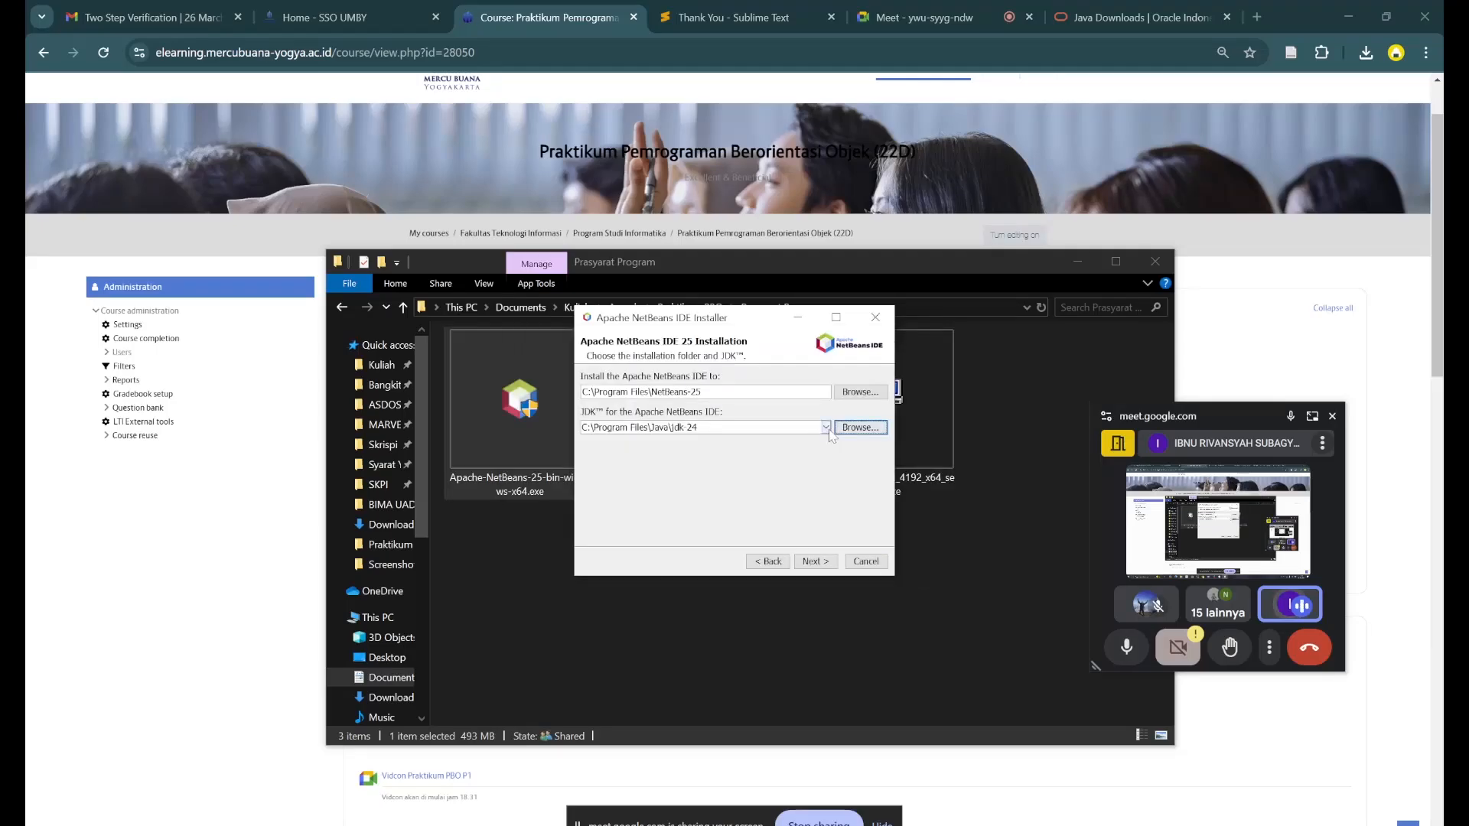
pyautogui.click(825, 427)
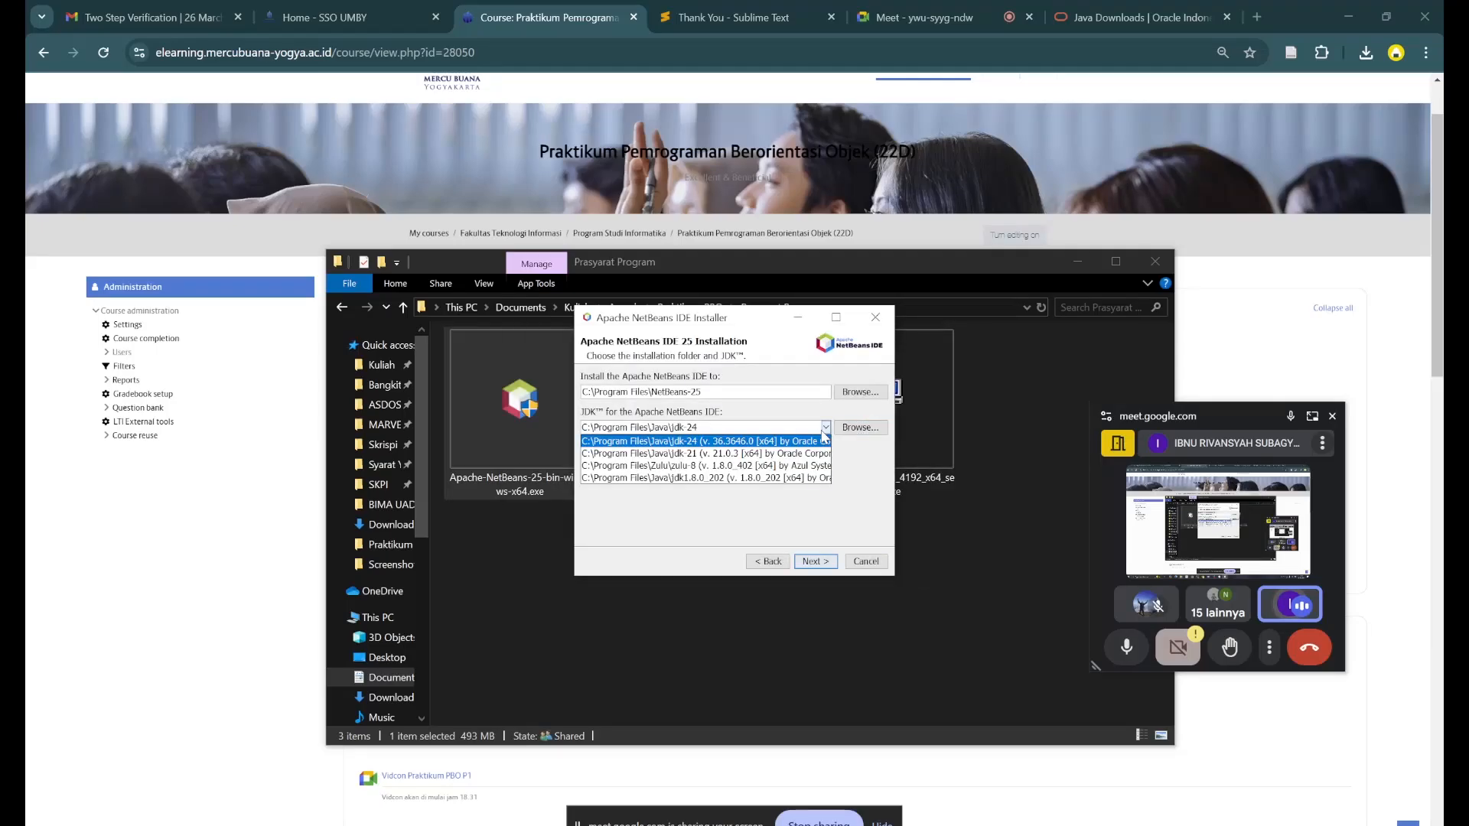
pyautogui.click(735, 444)
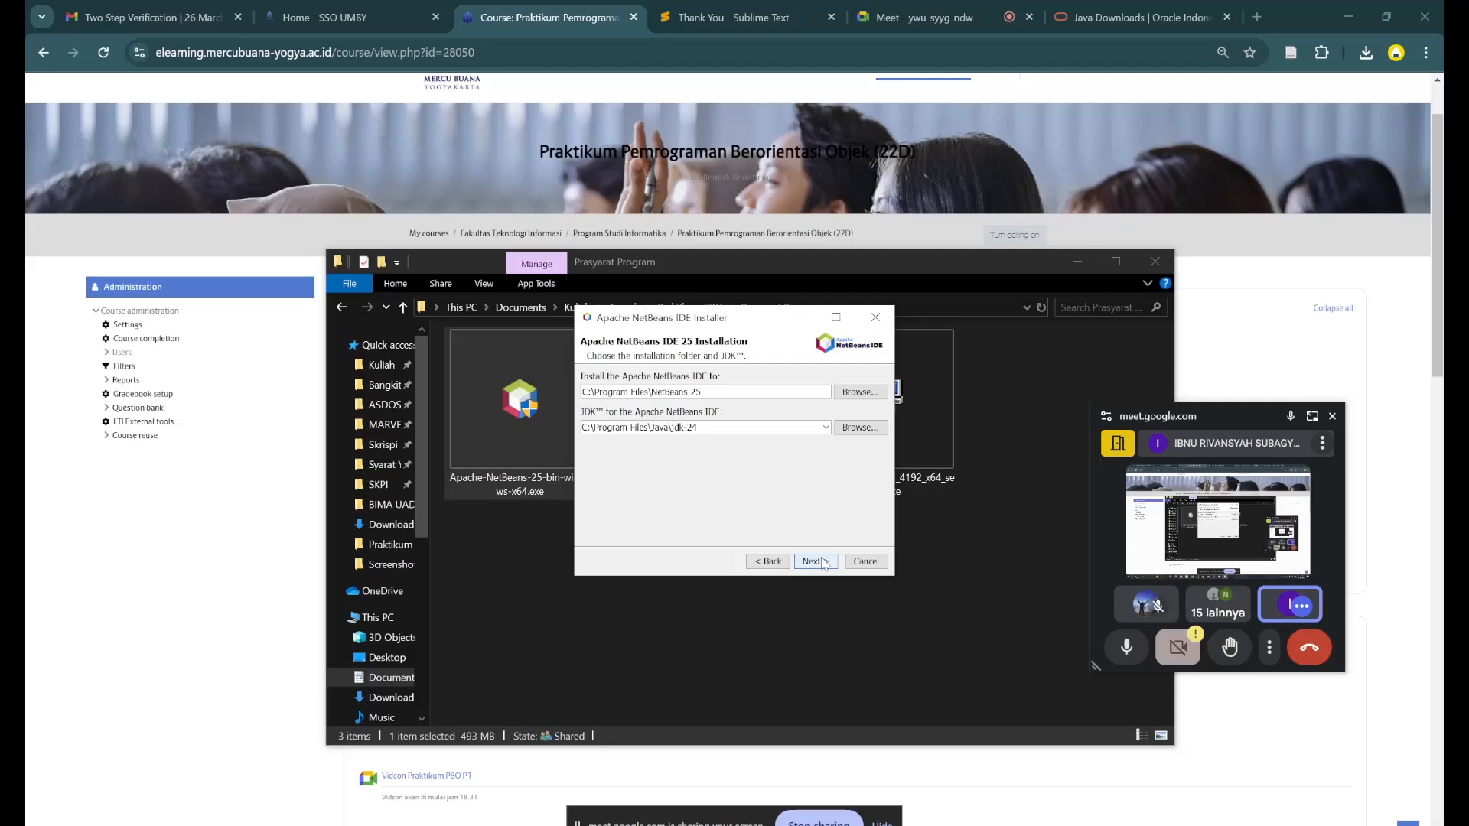
pyautogui.click(823, 564)
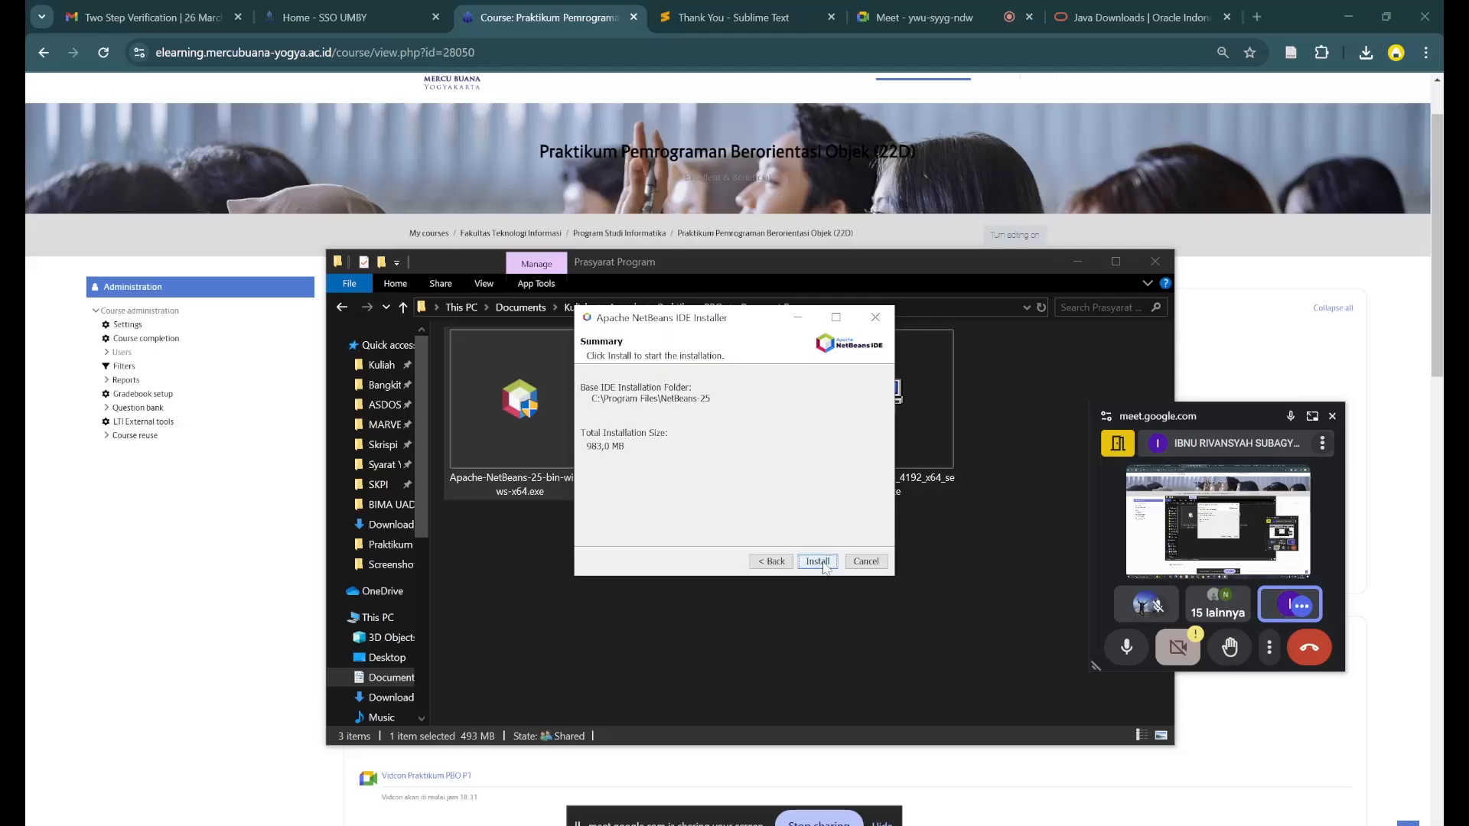
pyautogui.click(823, 564)
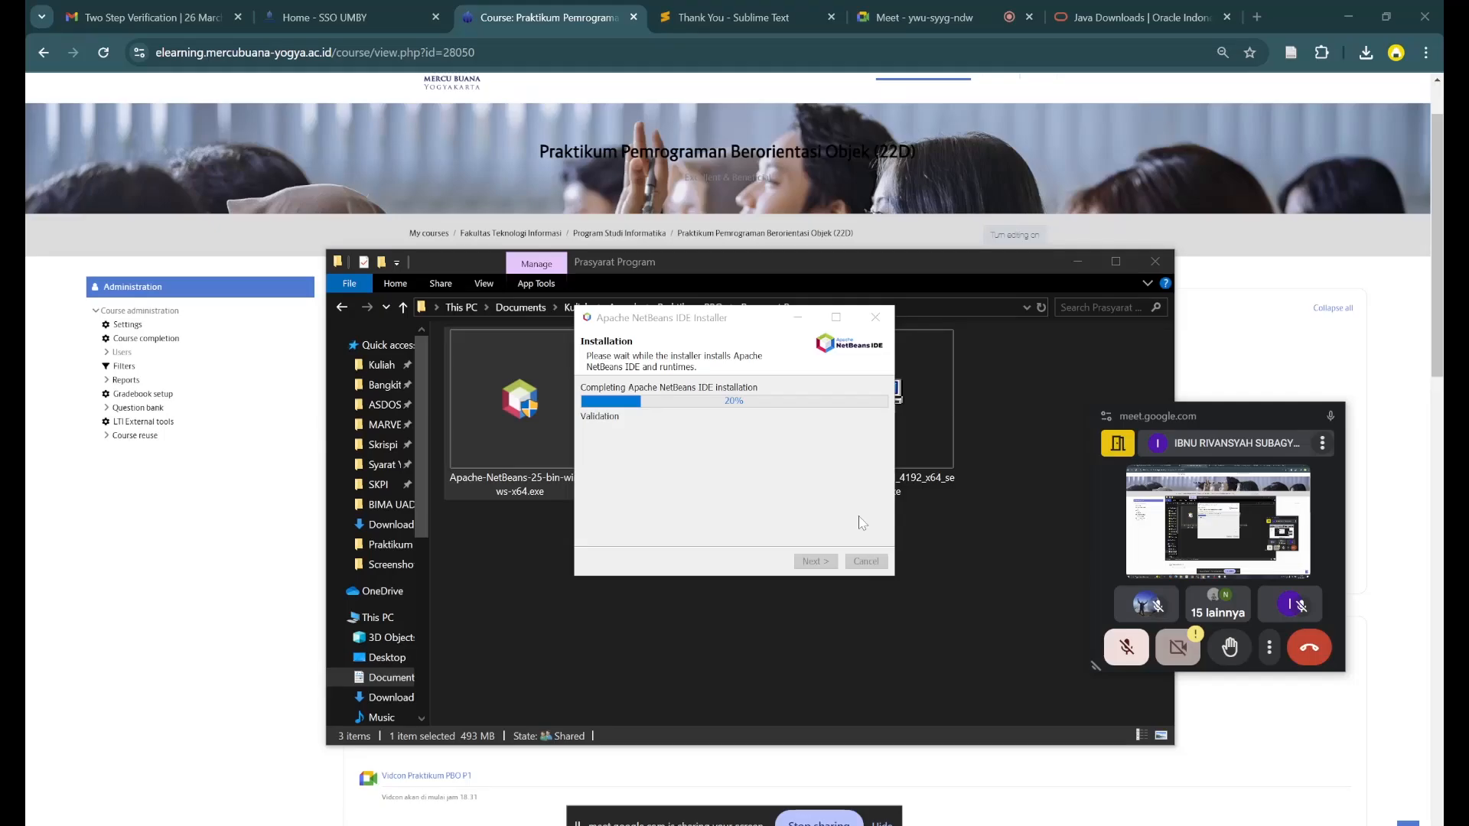
# - Check in Task Manager which processes the NetBeans installer is running and examine the computer's performance
pyautogui.hotkey('ctrl', 'shift', 'Escape')
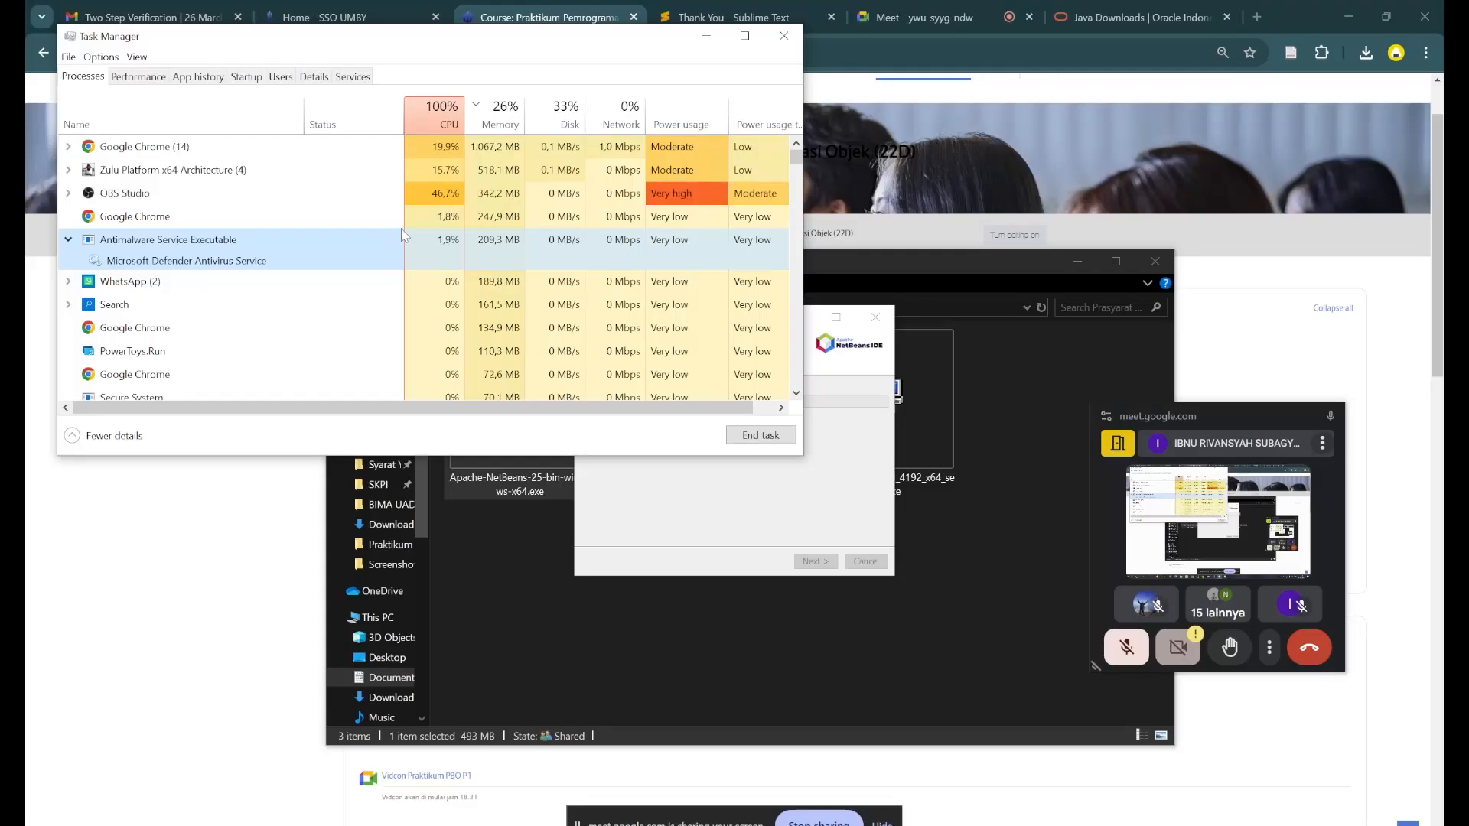
pyautogui.click(69, 170)
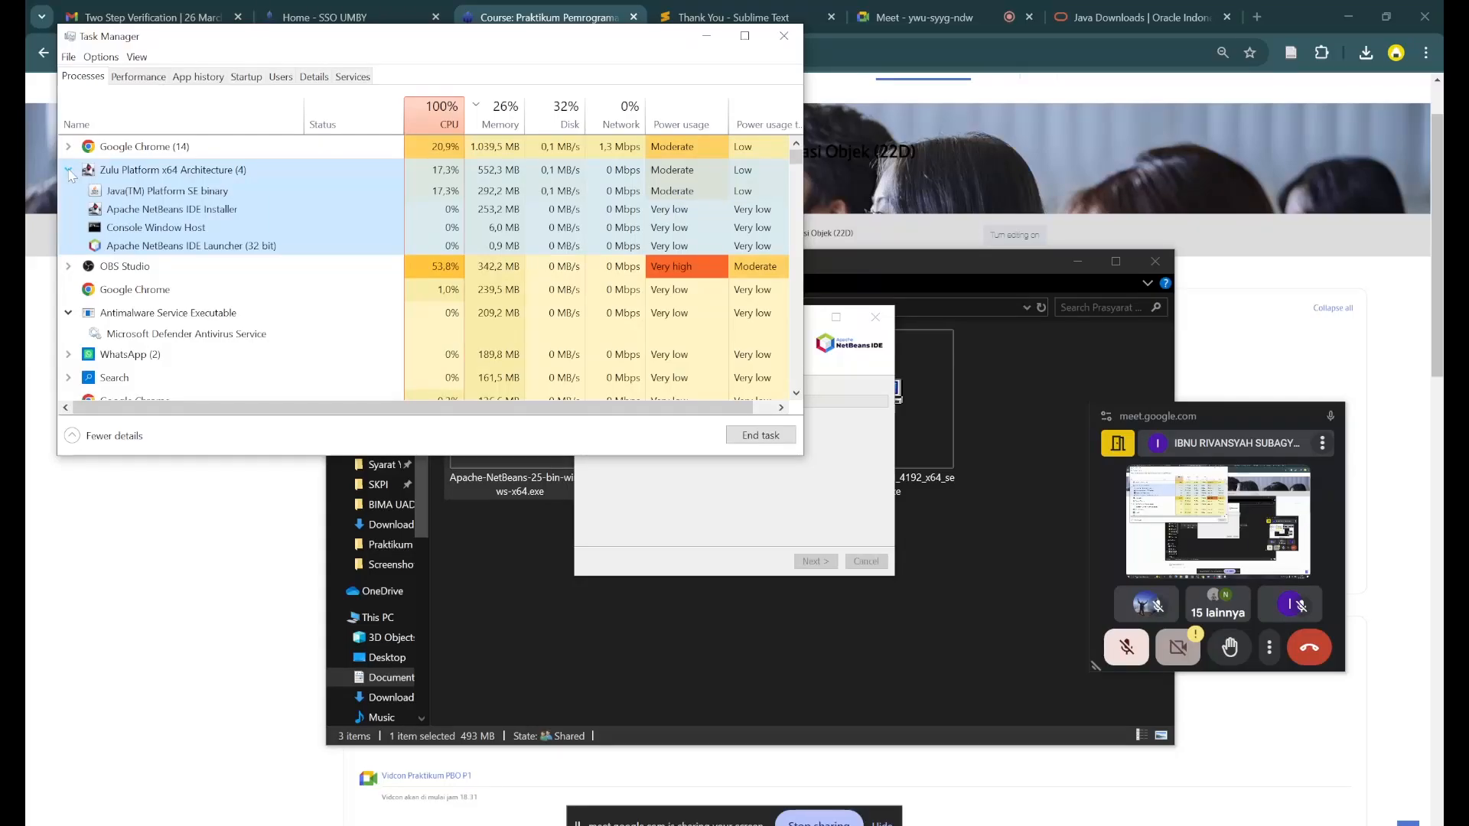
pyautogui.click(138, 77)
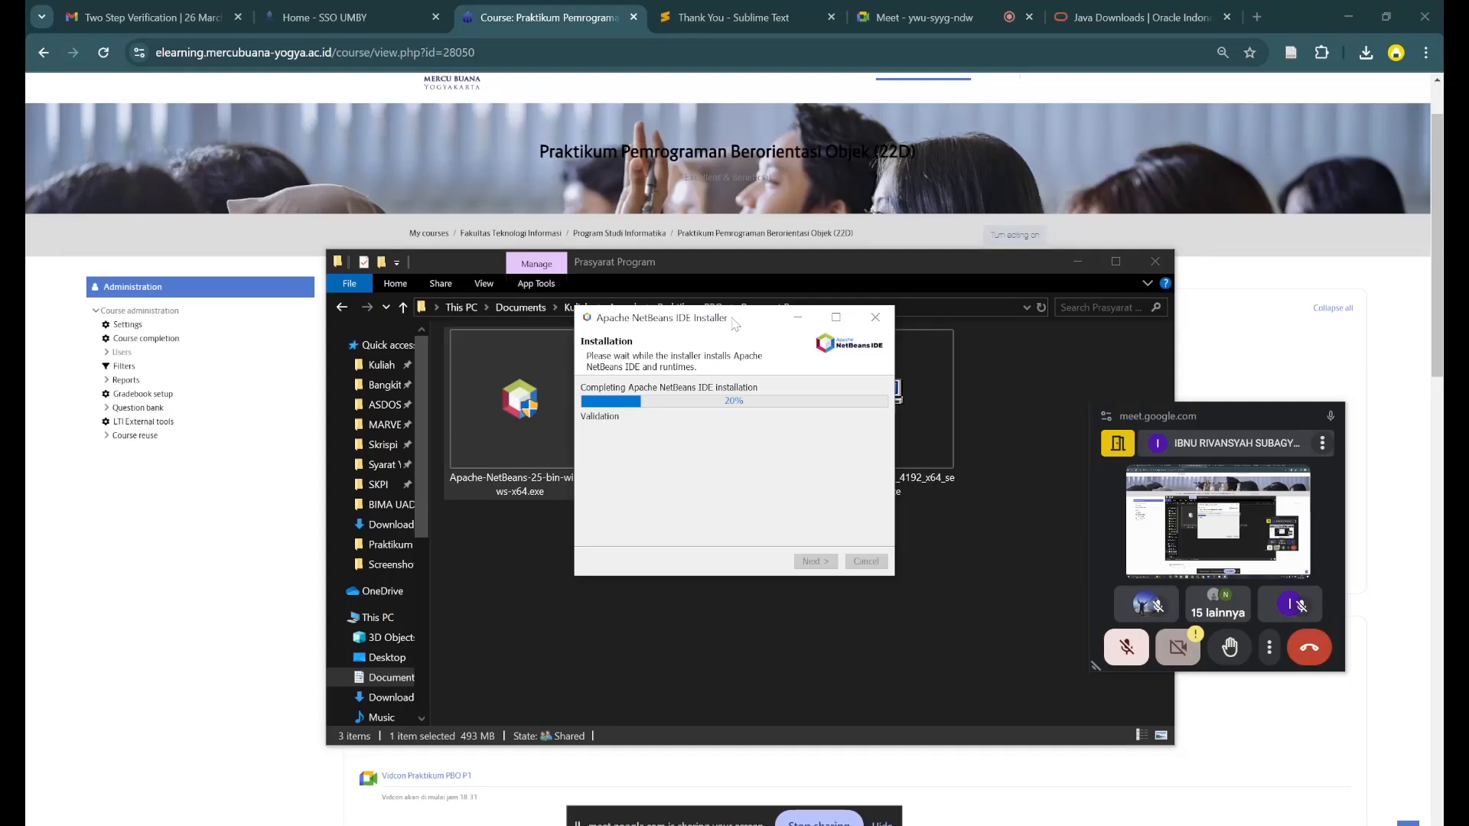
# - Unmute the meeting microphone and finish the completed Apache NetBeans setup
pyautogui.moveTo(734, 324); pyautogui.dragTo(763, 353)
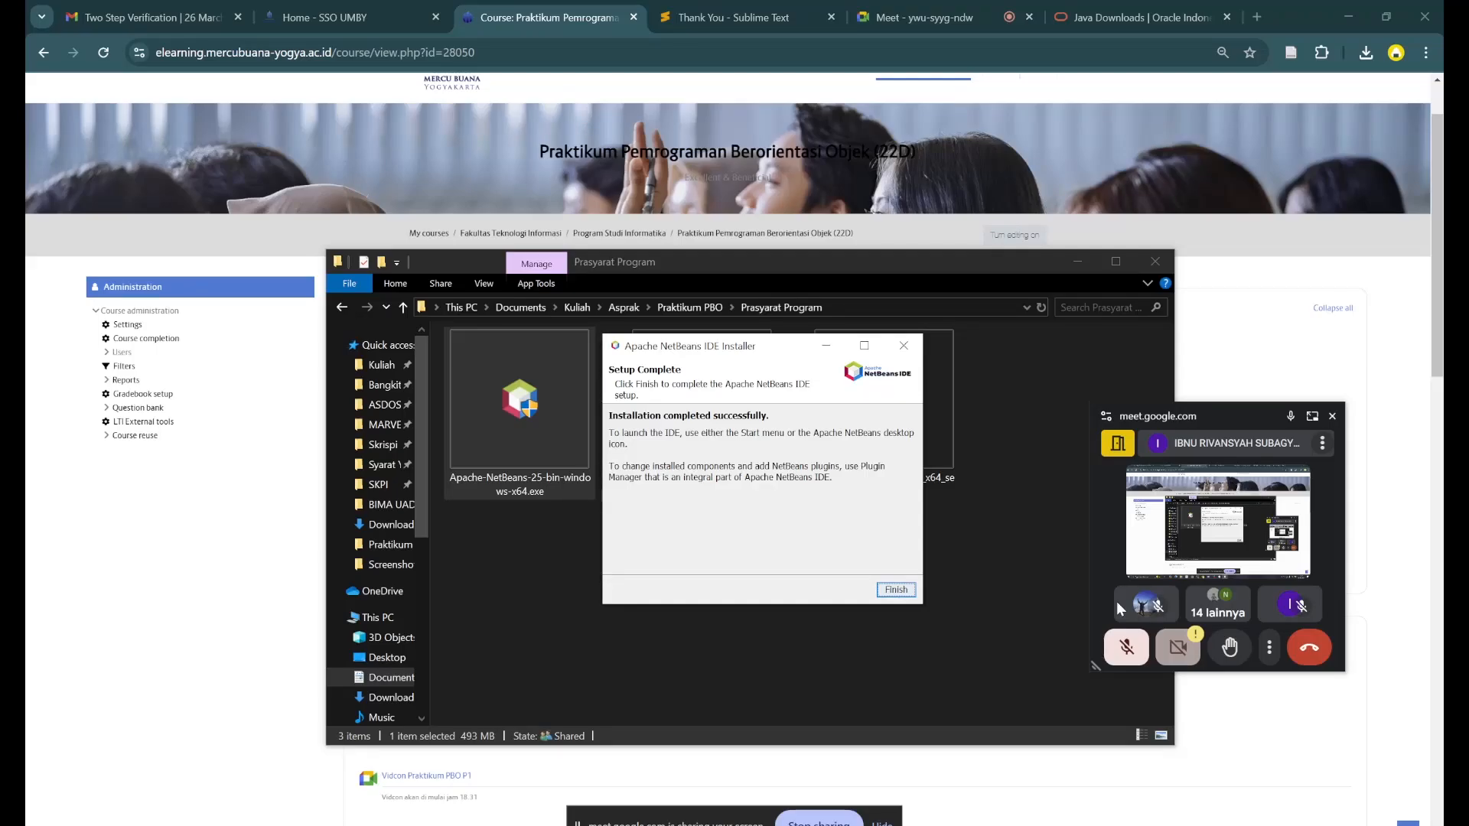
pyautogui.click(1125, 641)
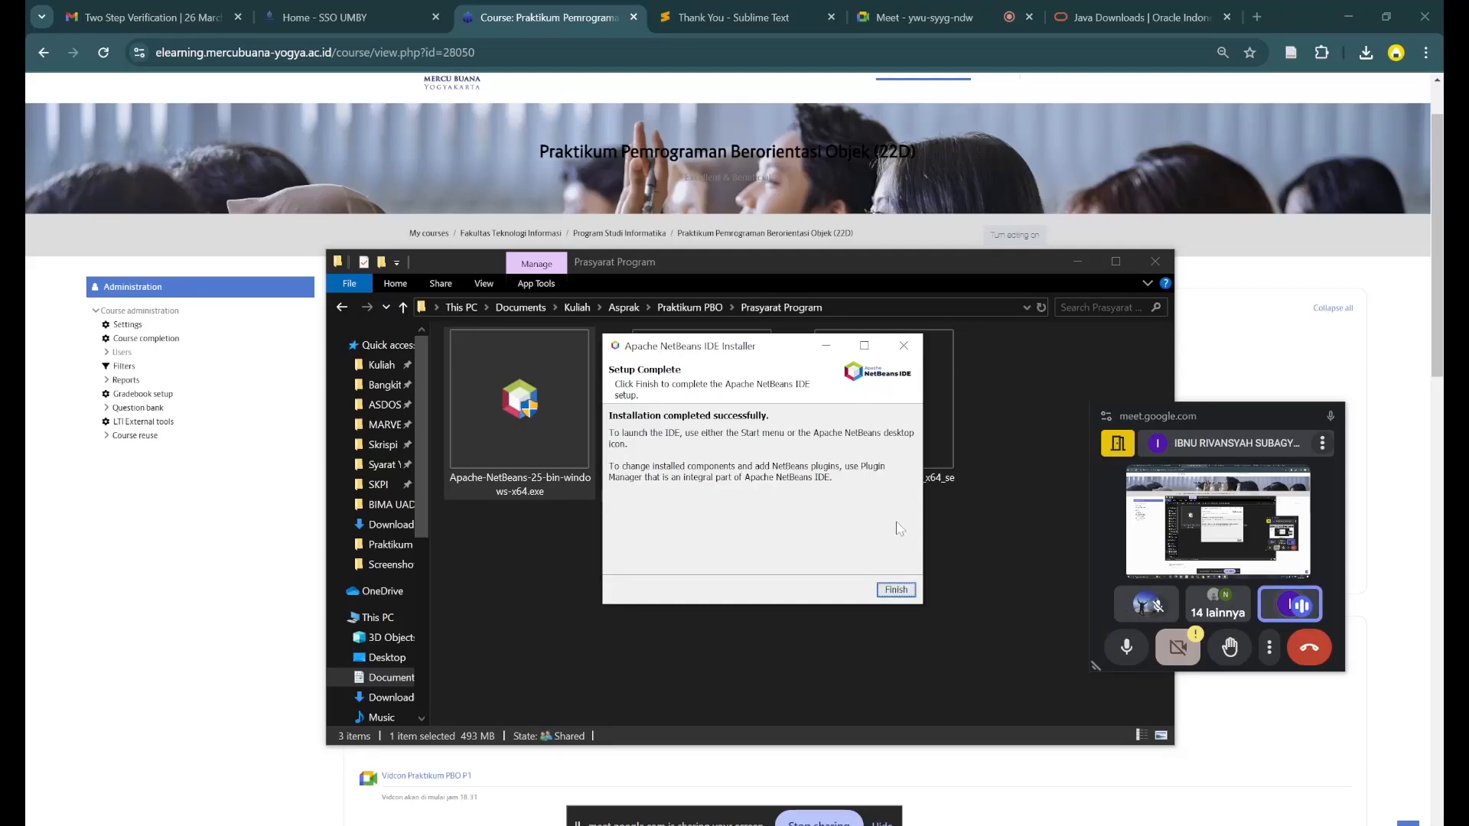
pyautogui.click(903, 589)
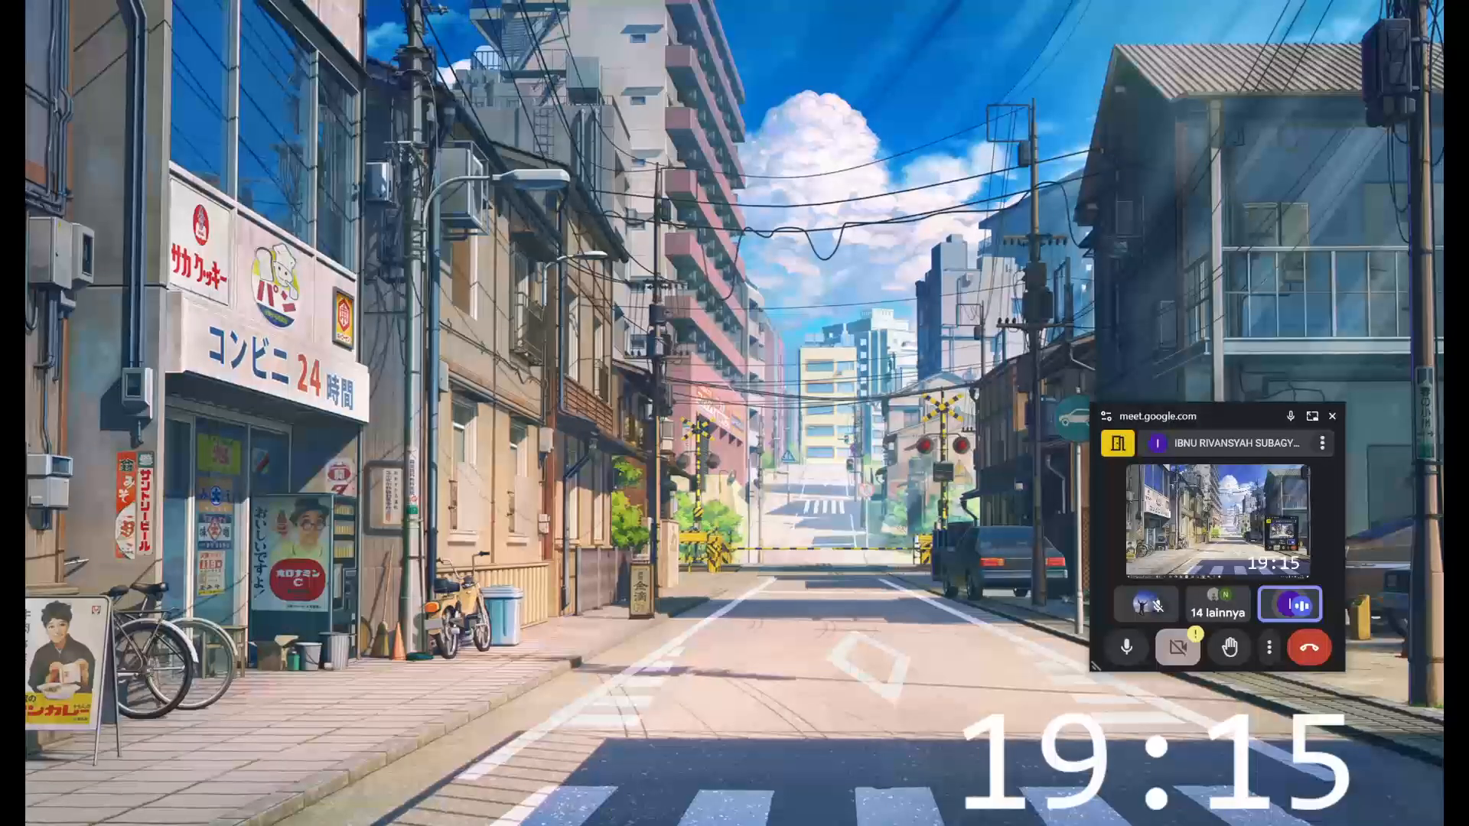
# - Search Windows for "env" and open the Environment Variables dialog from the advanced system properties
pyautogui.press('super')
pyautogui.write('env')
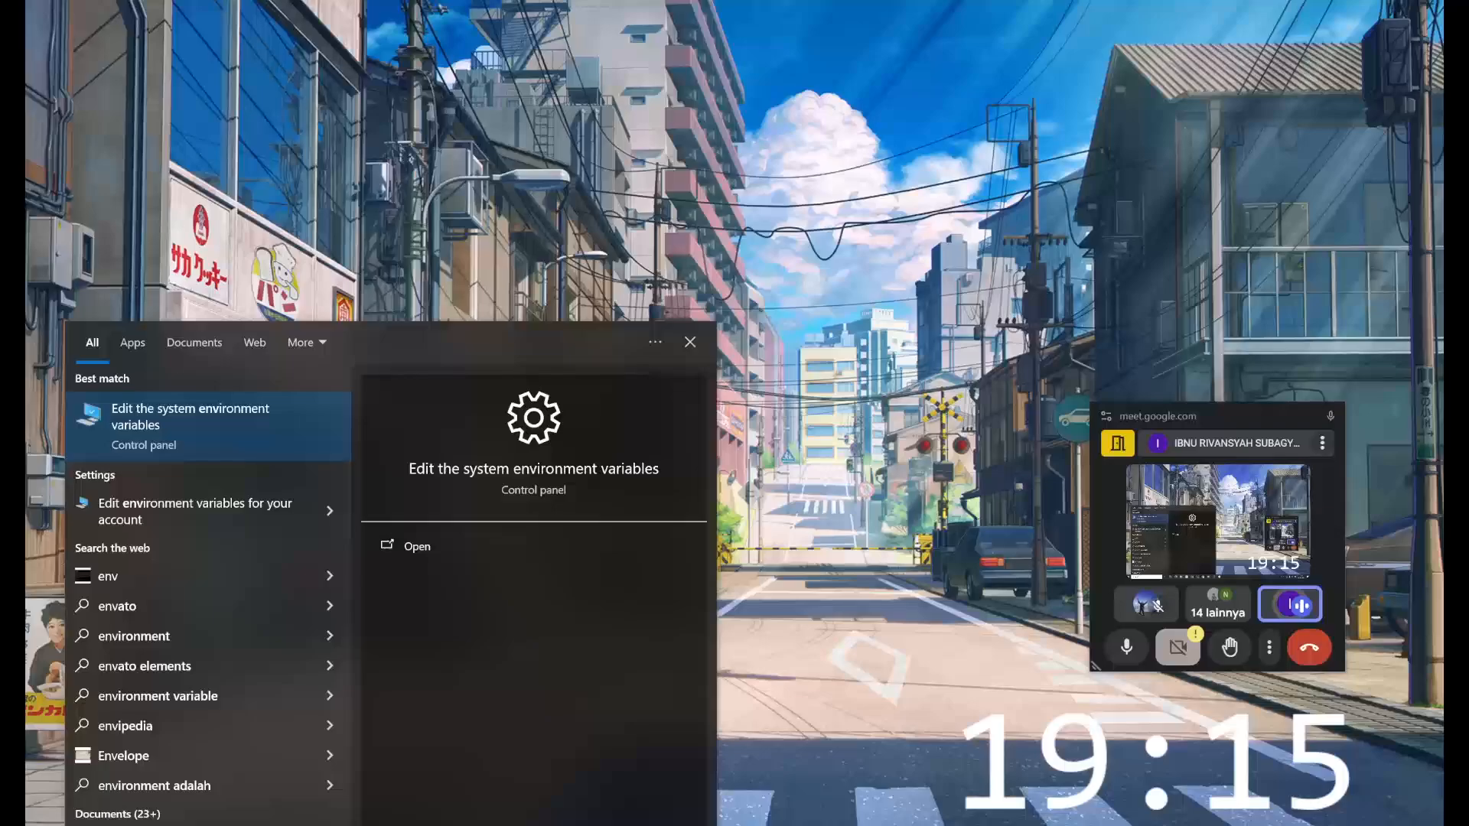
pyautogui.click(214, 448)
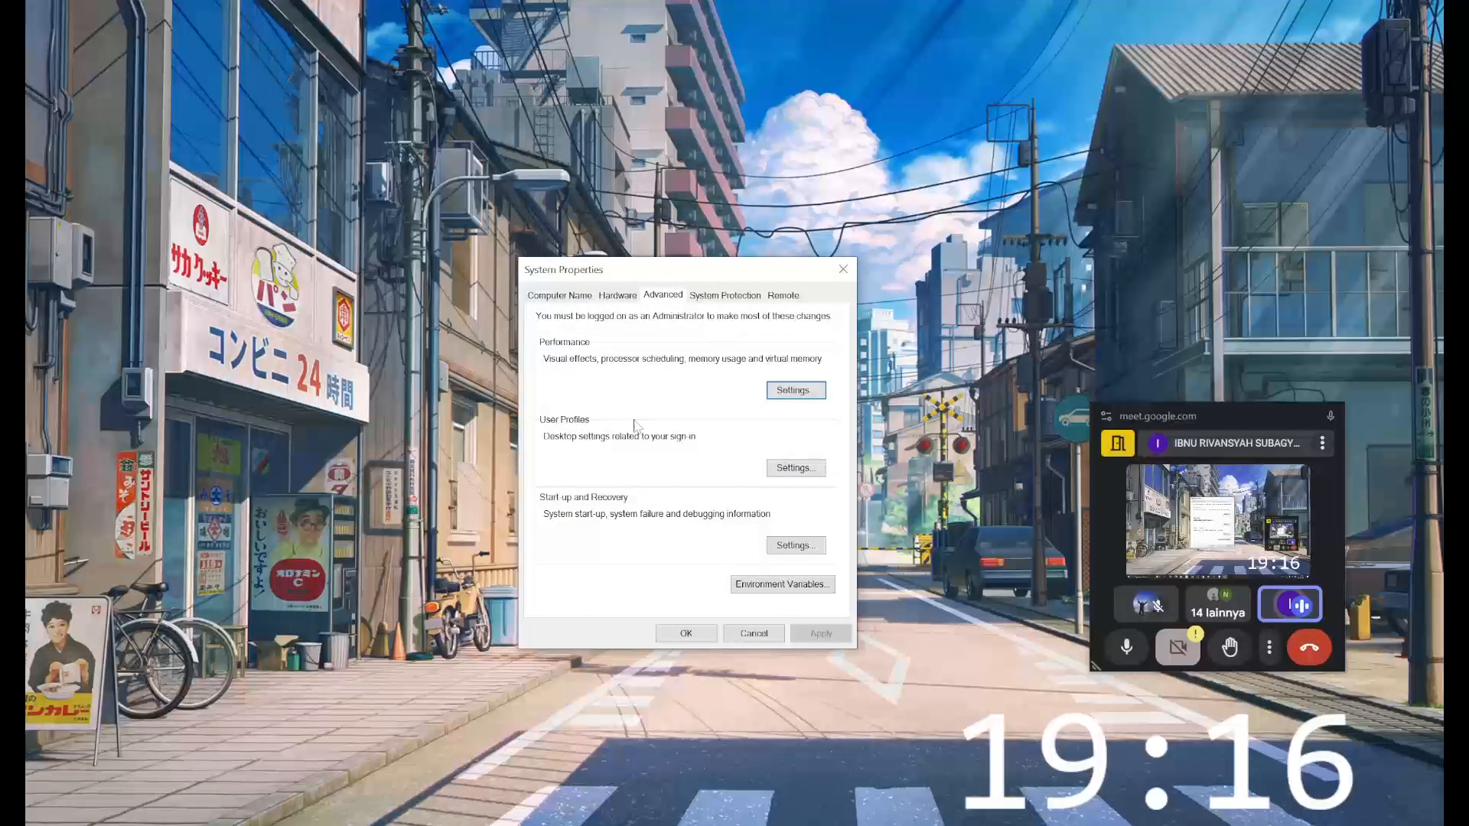
pyautogui.click(579, 303)
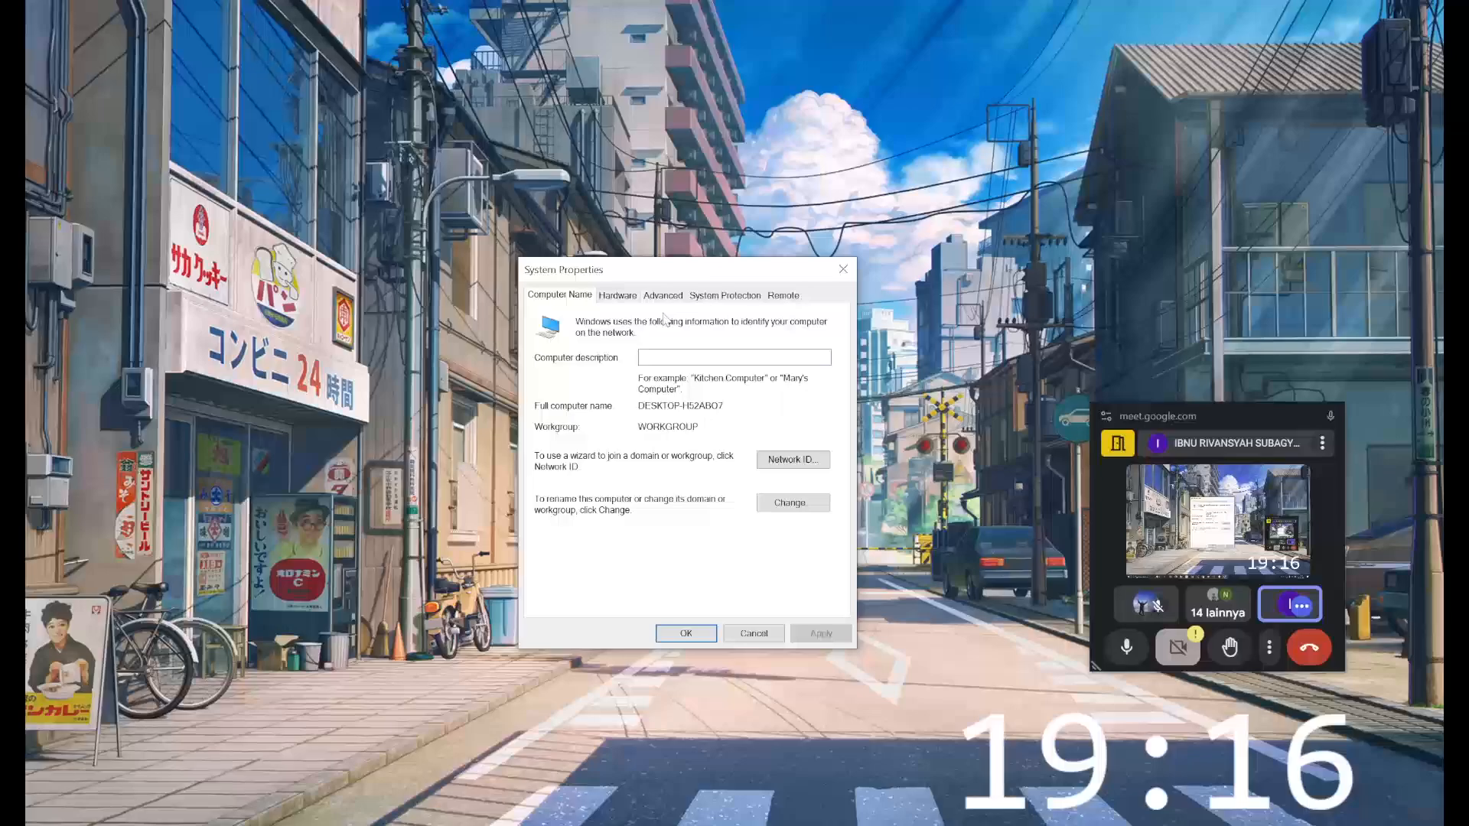
pyautogui.click(661, 296)
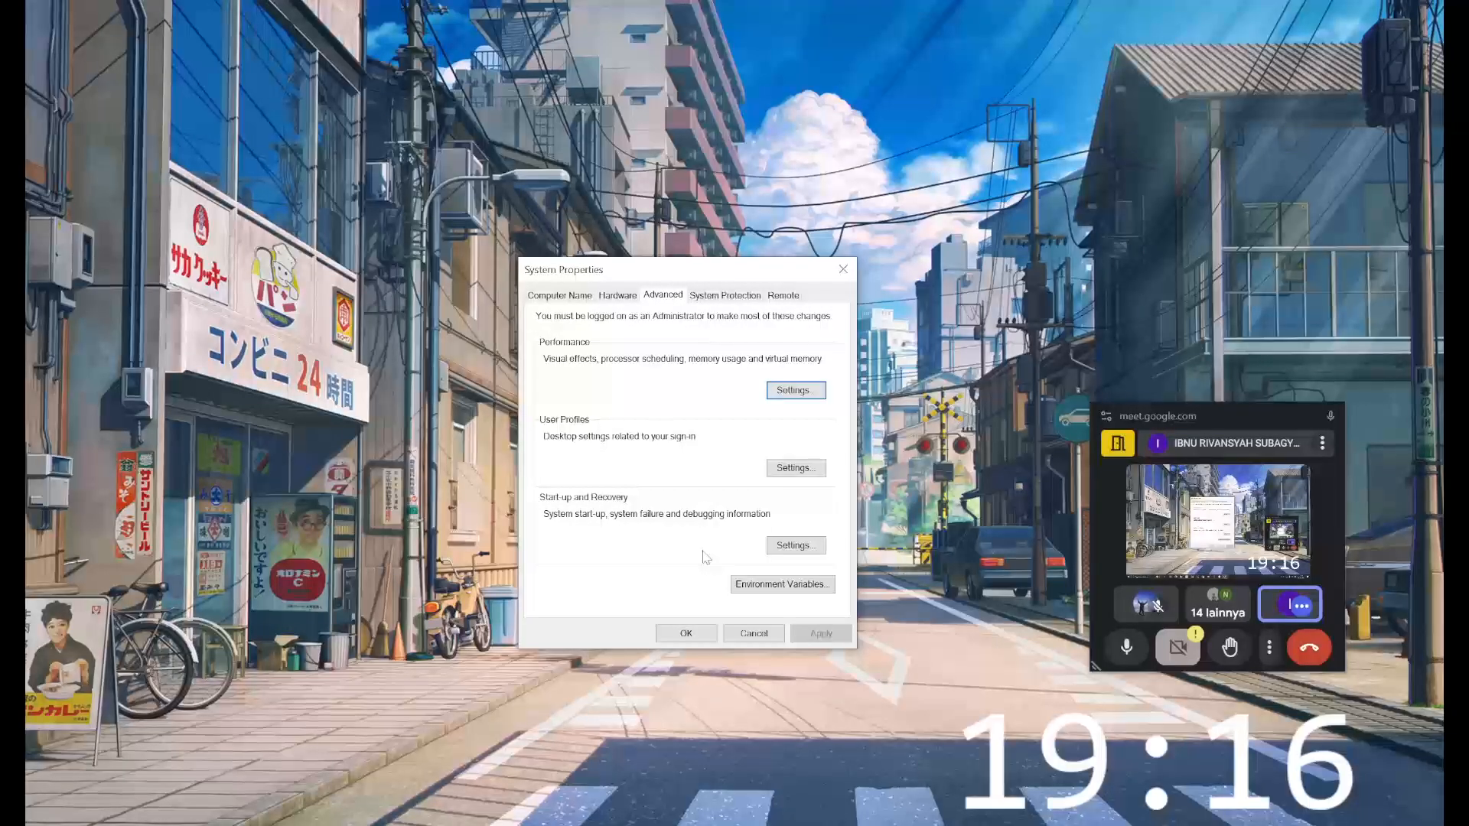
pyautogui.click(767, 584)
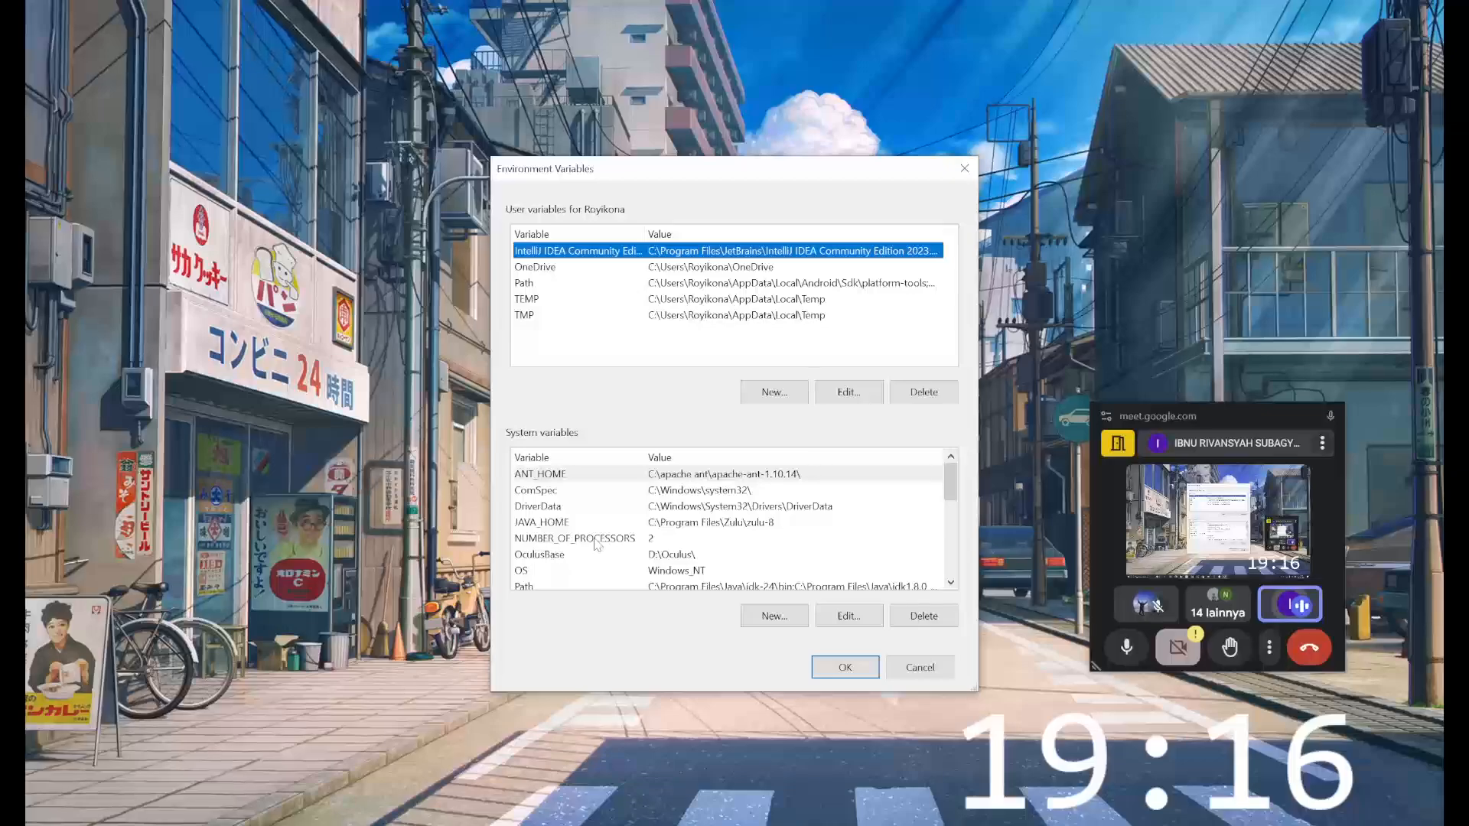
# - Delete the C:\Program Files\Java\jdk-24\bin entry from the Path system variable
pyautogui.click(569, 284)
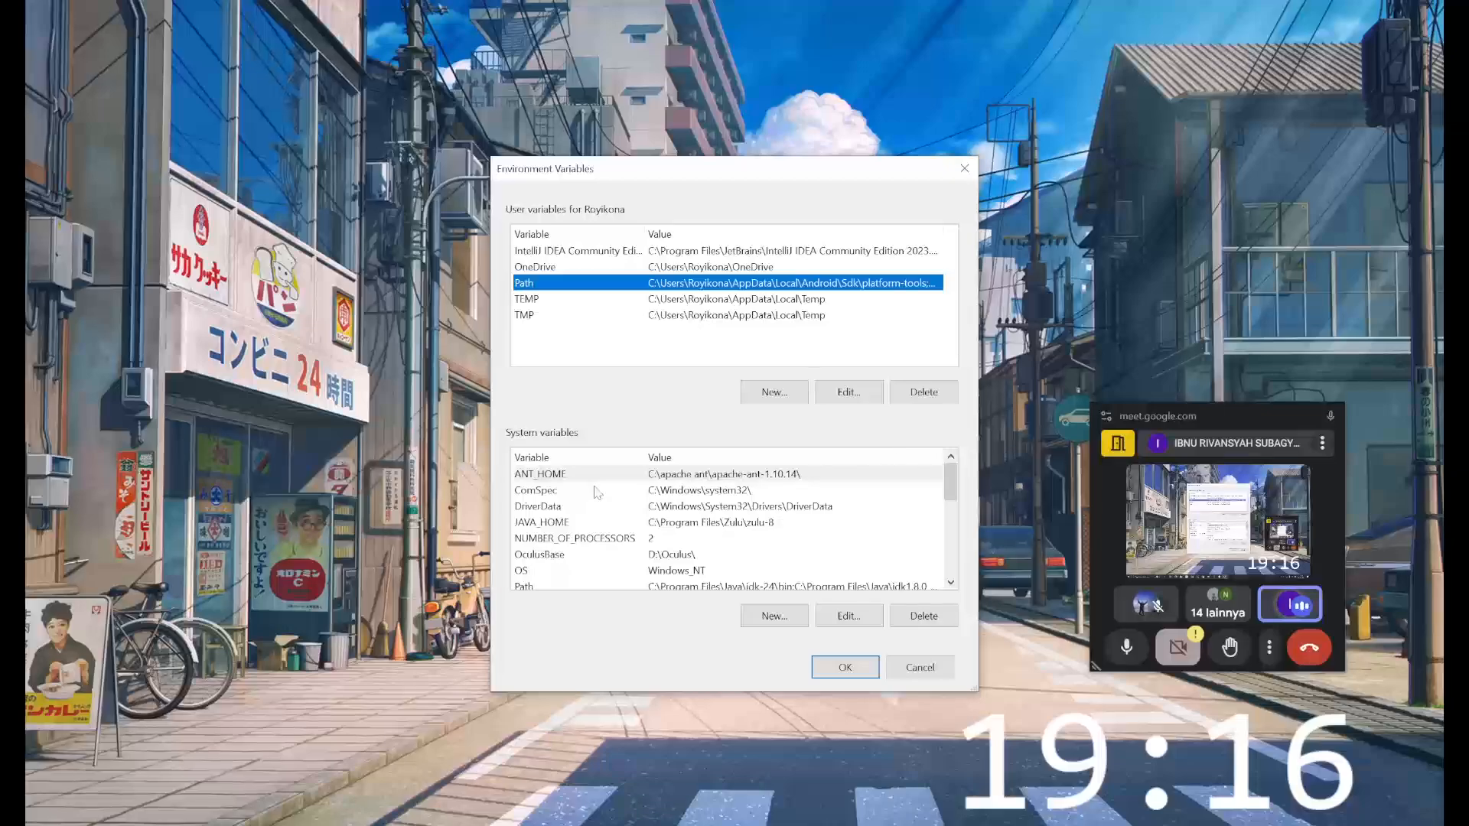
pyautogui.scroll(-1, 597, 492)
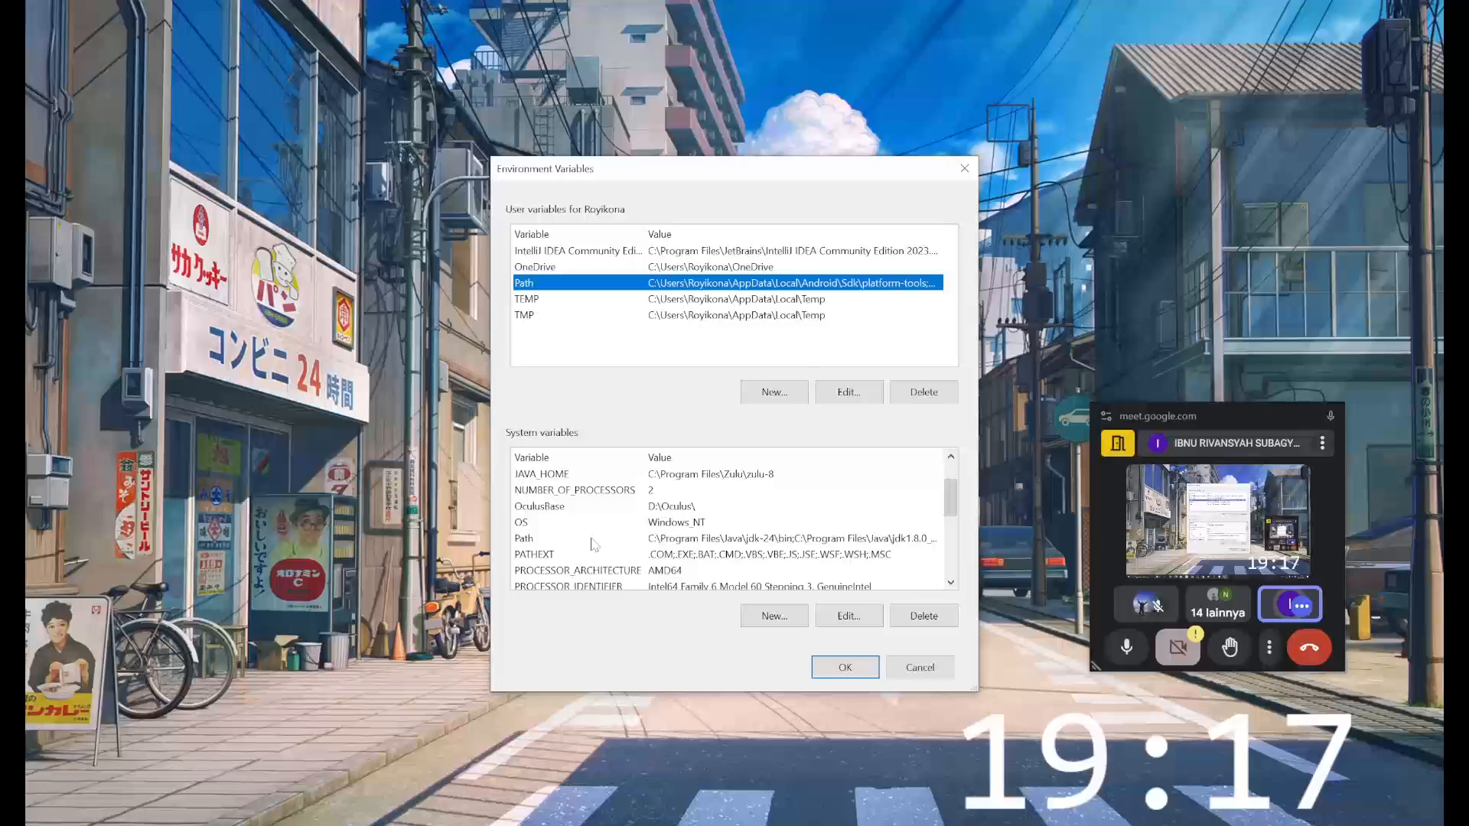
pyautogui.scroll(1, 594, 545)
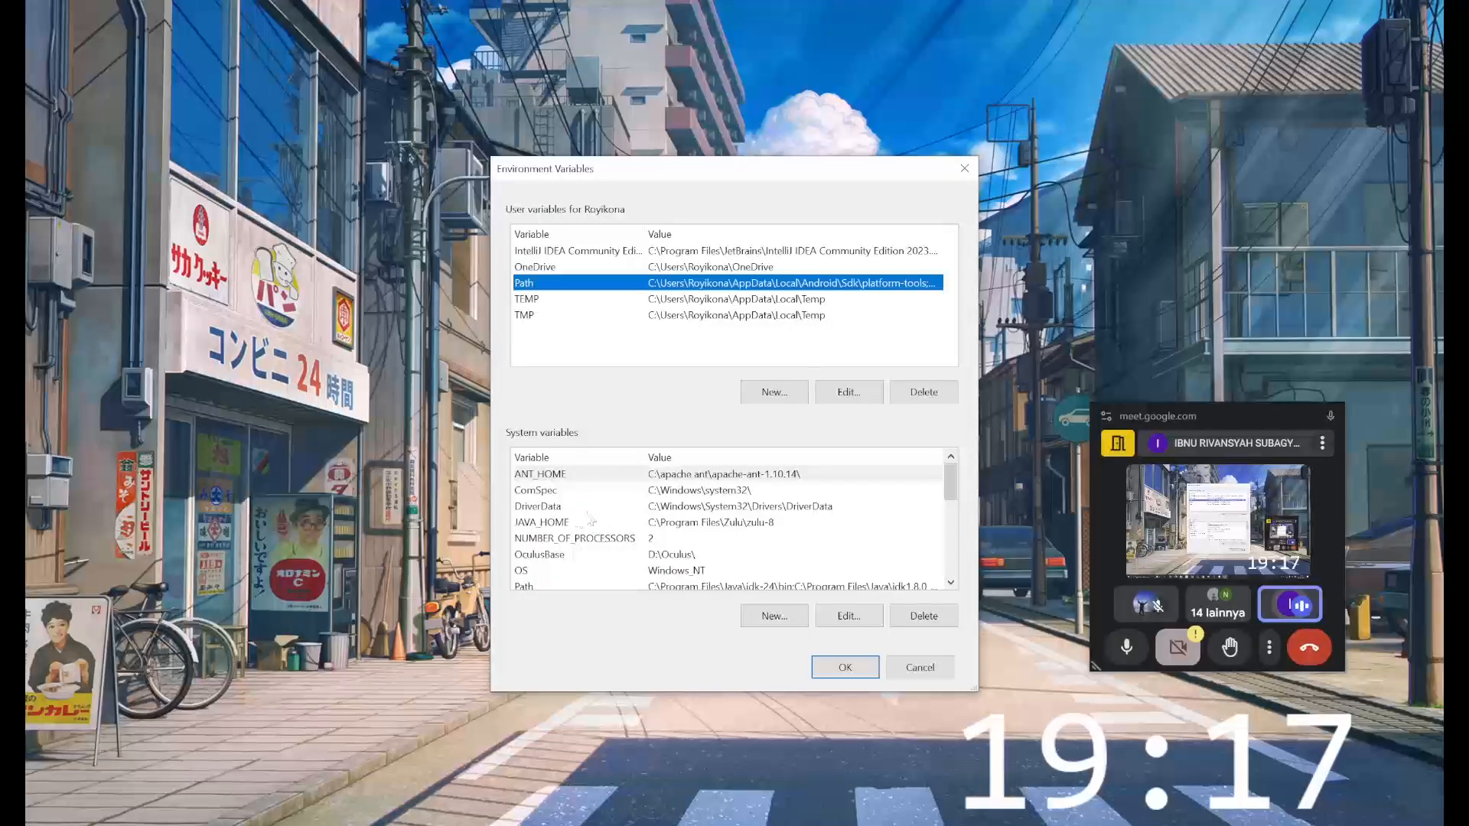
pyautogui.scroll(-1, 591, 520)
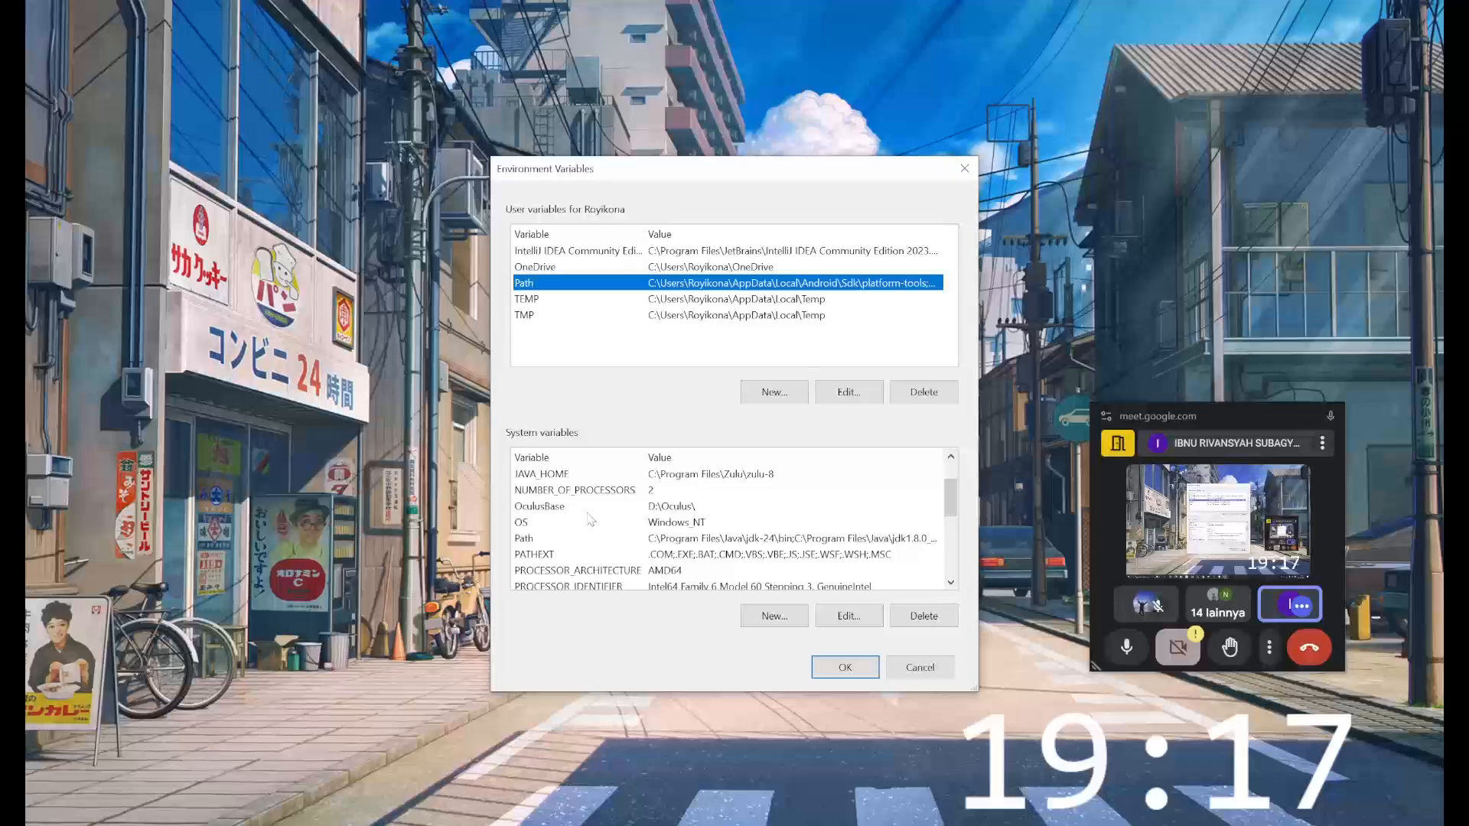
pyautogui.click(539, 539)
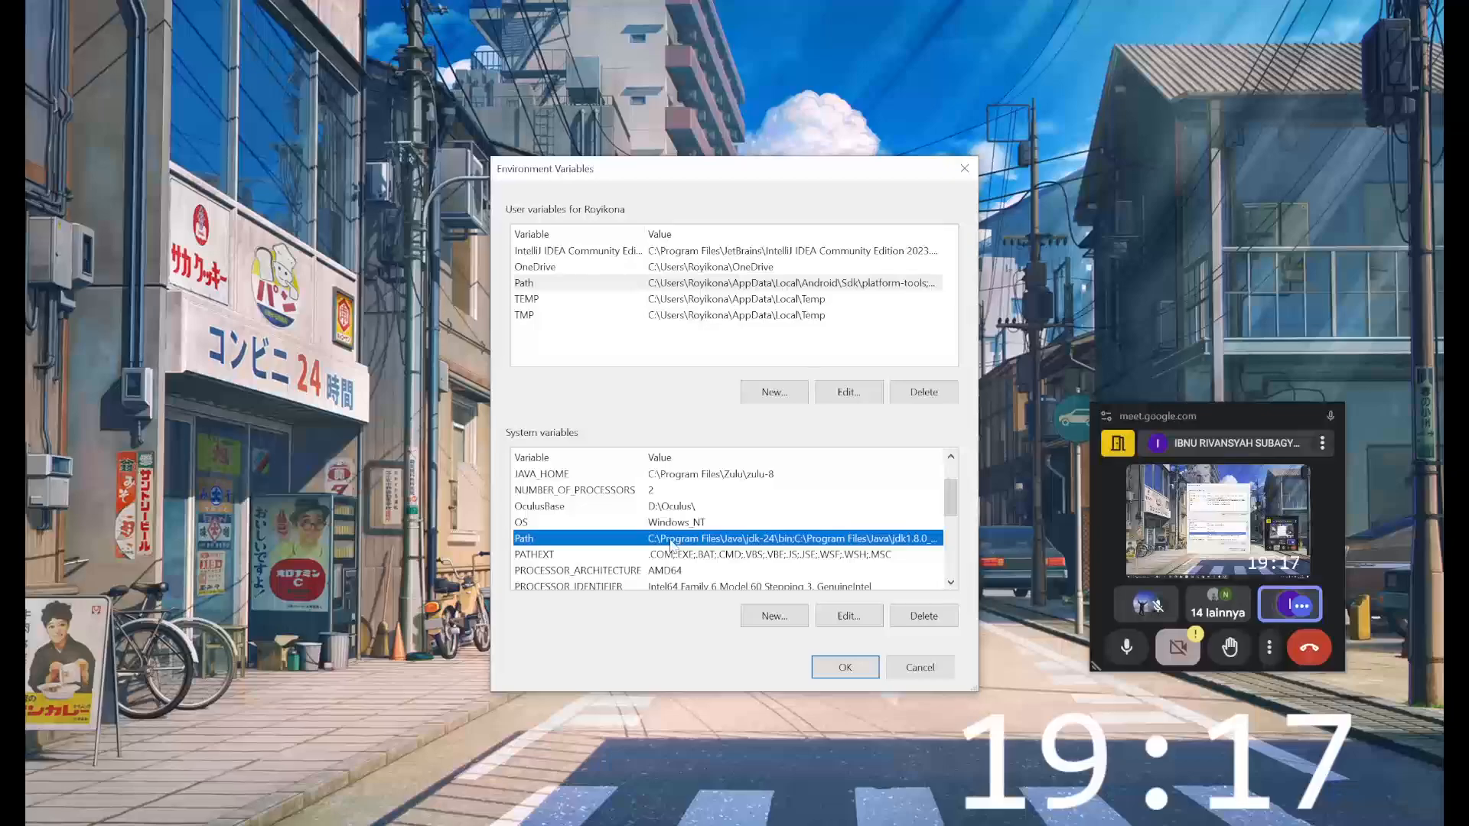
pyautogui.click(836, 620)
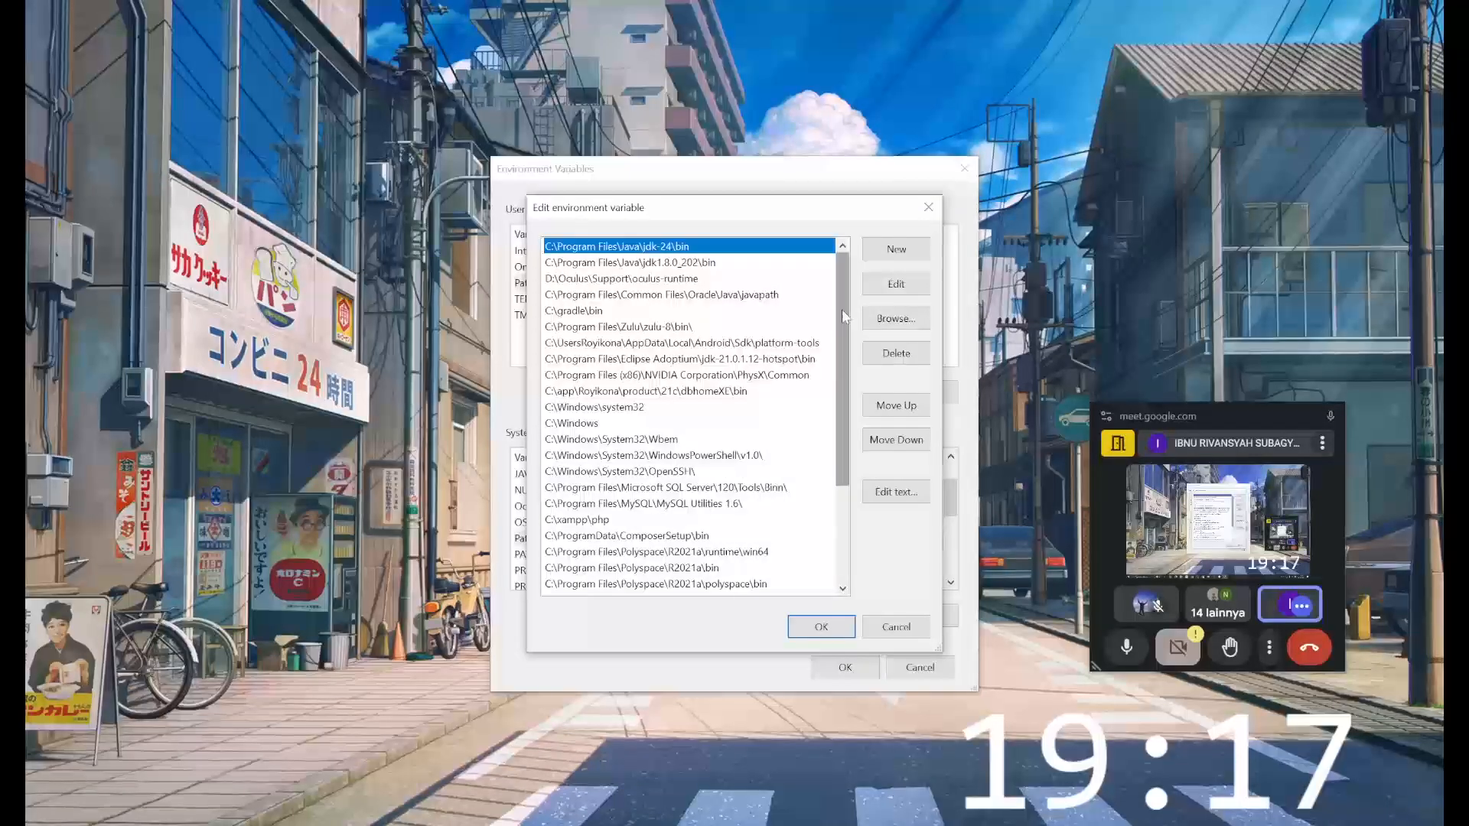
pyautogui.doubleClick(661, 245)
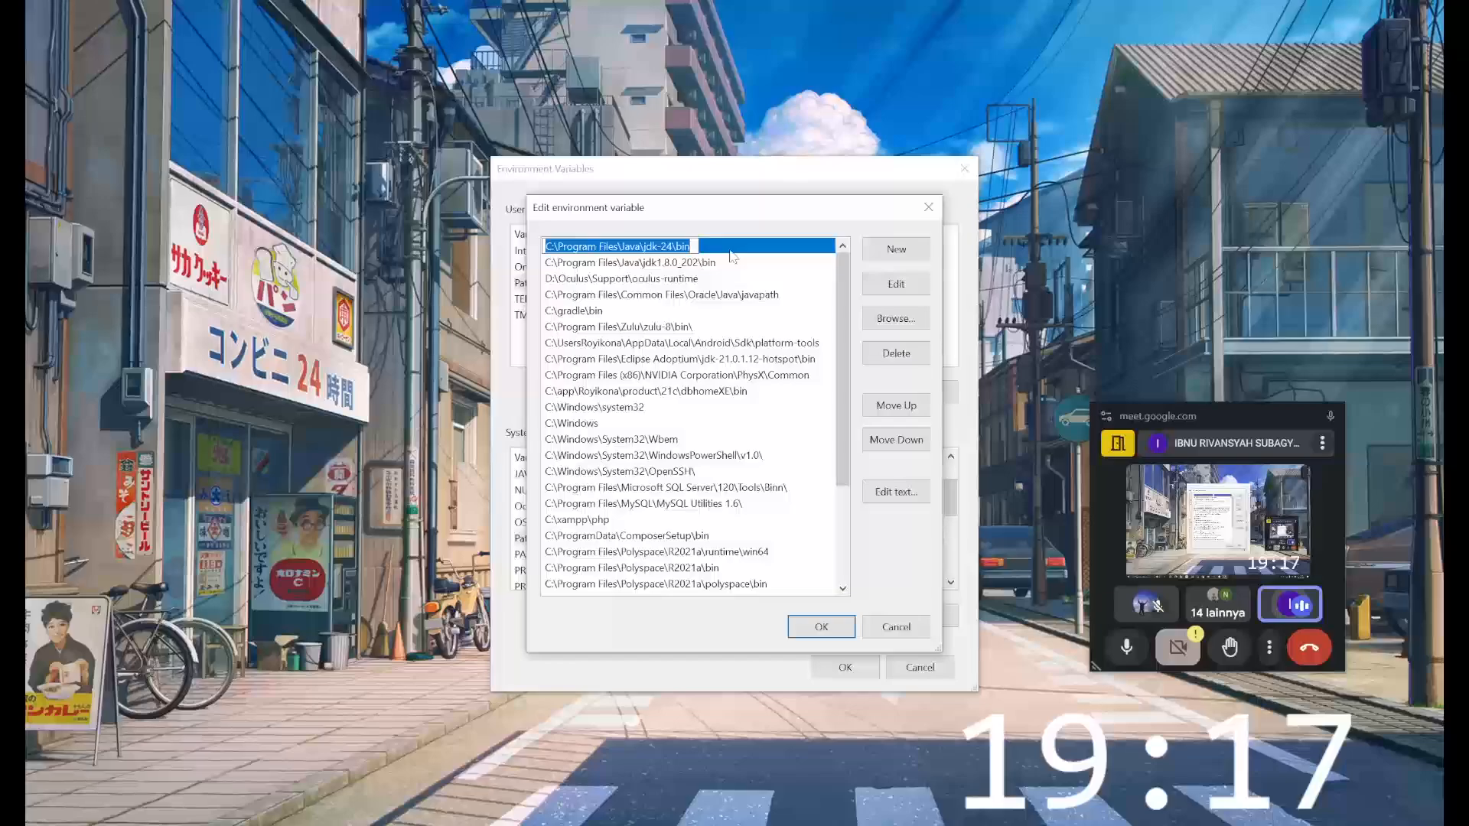
pyautogui.click(730, 250)
pyautogui.click(896, 352)
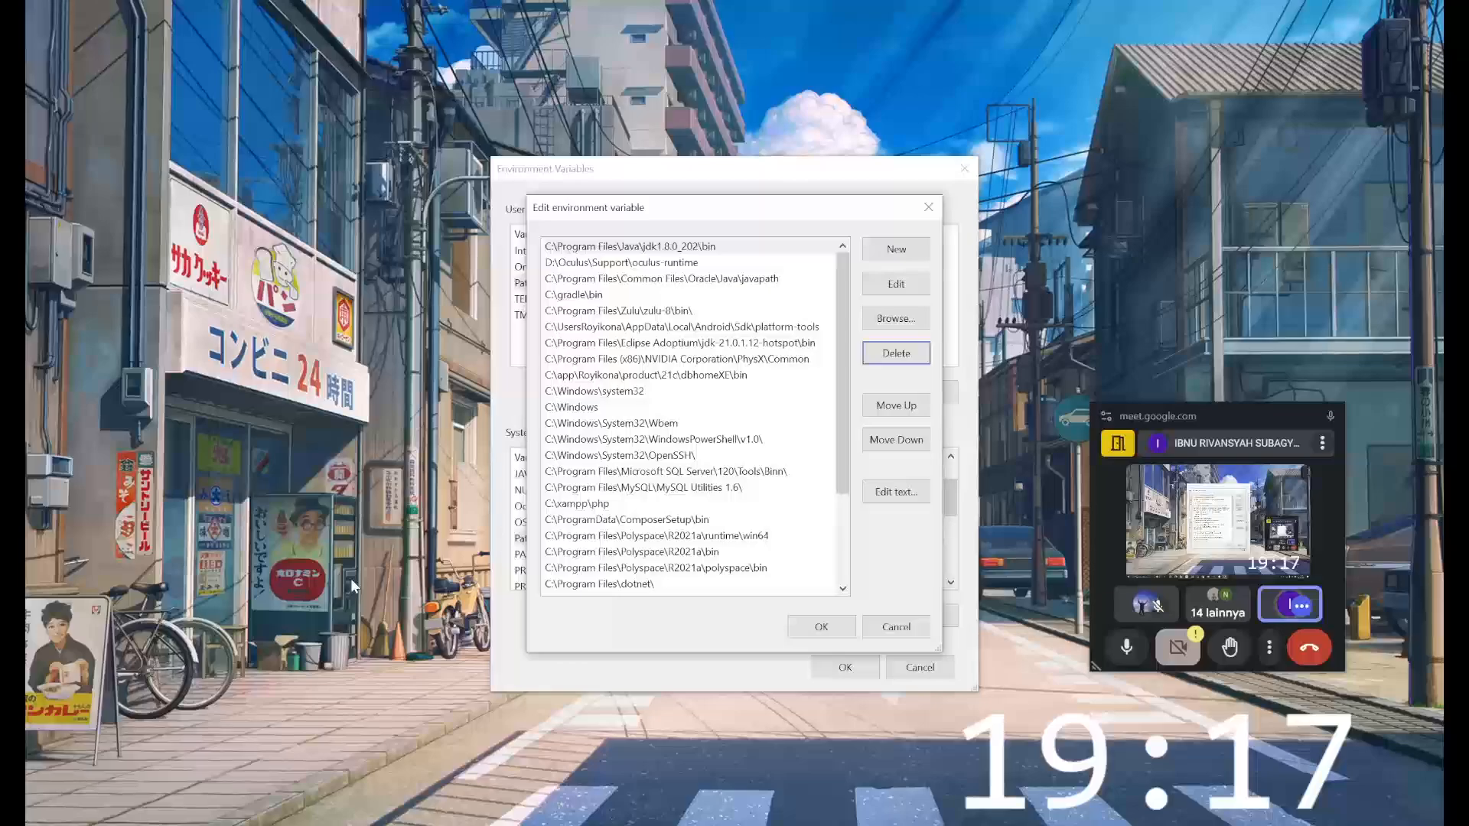
# - Browse to the JDK 24 bin folder in File Explorer, copy its path C:\Program Files\Java\jdk-24\bin and return to the Path variable editor
pyautogui.moveTo(450, 825)
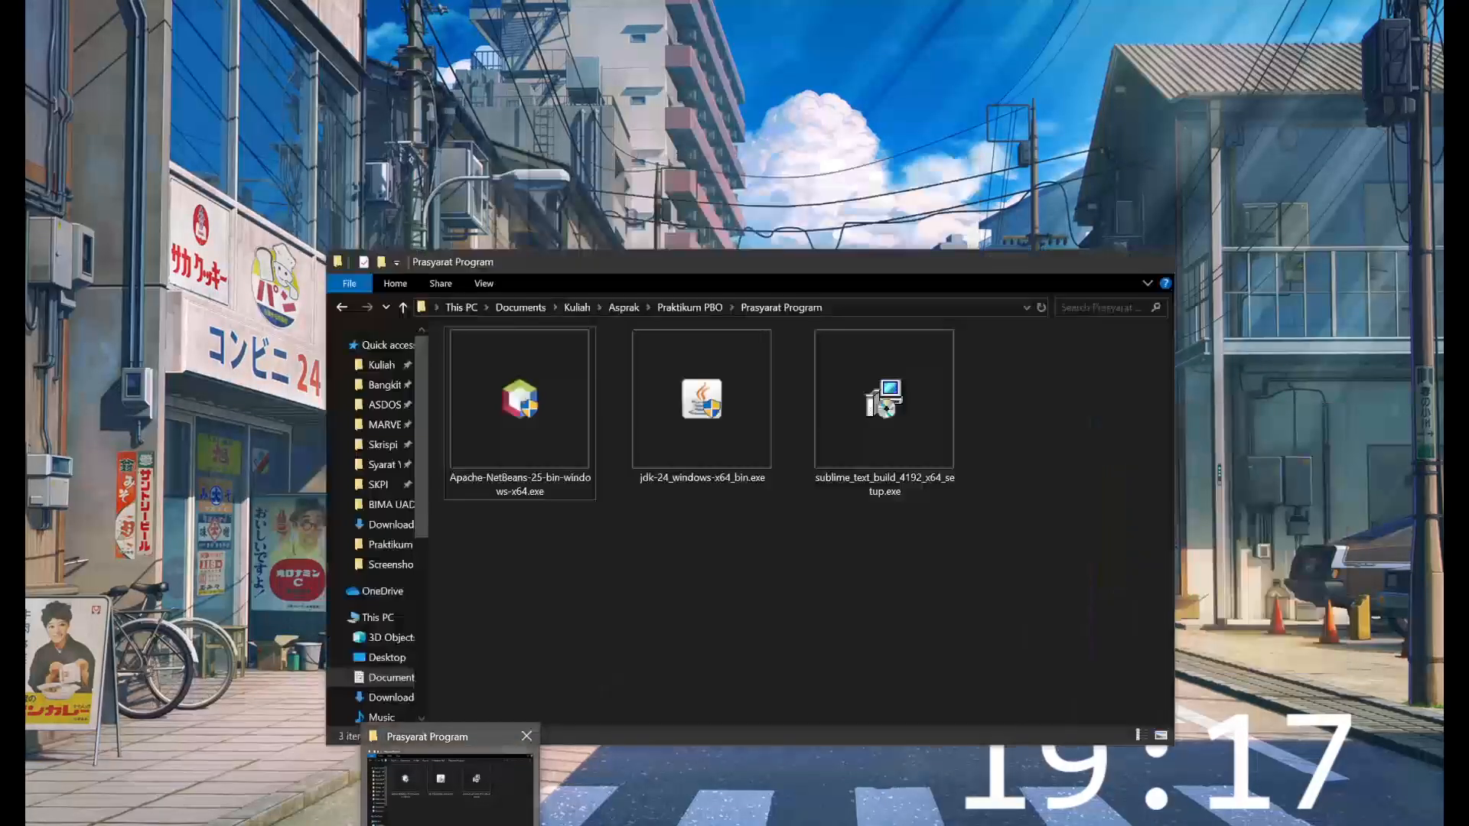
pyautogui.click(449, 773)
pyautogui.scroll(-2, 408, 579)
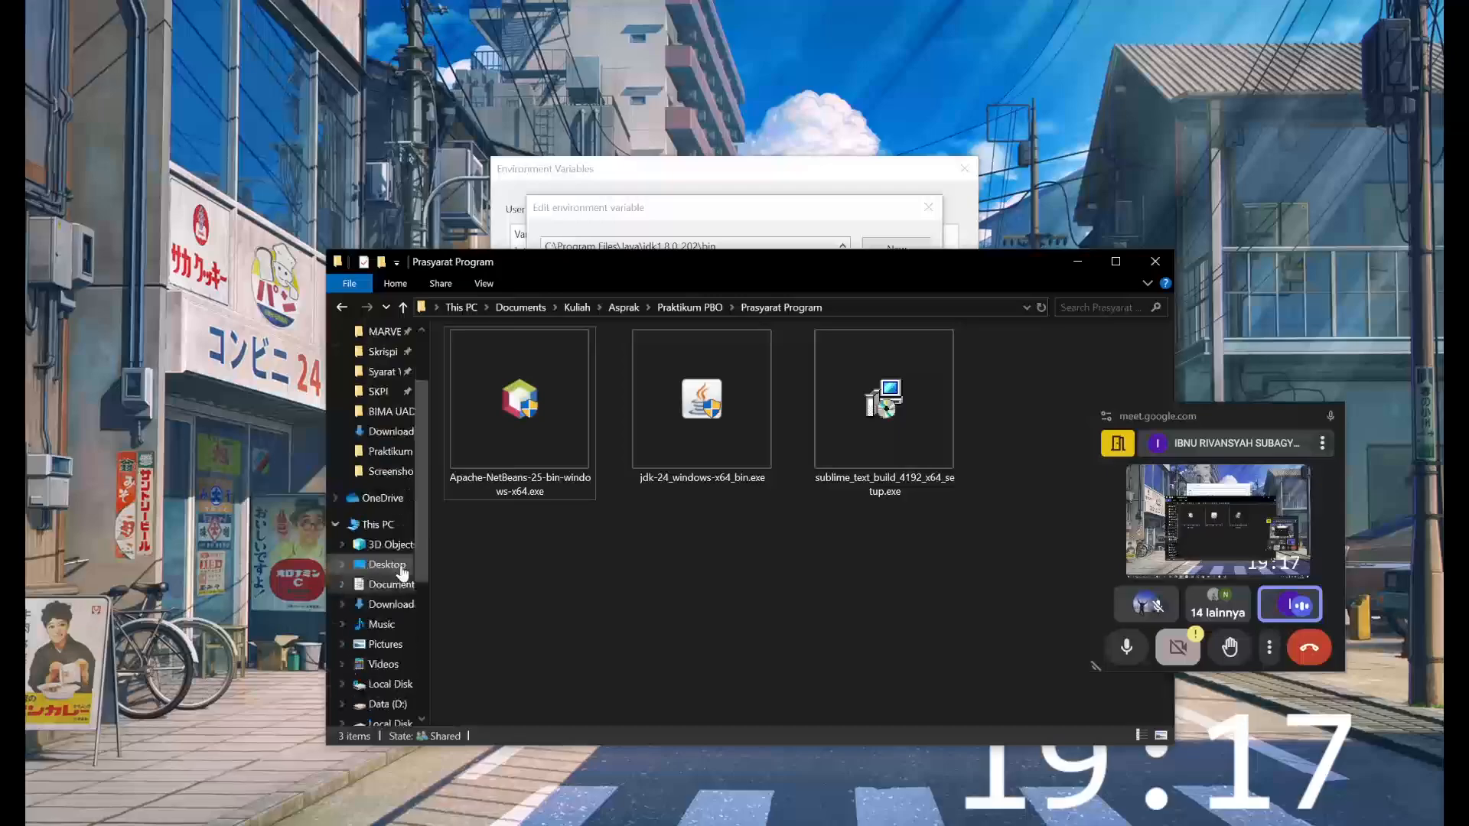
pyautogui.click(386, 684)
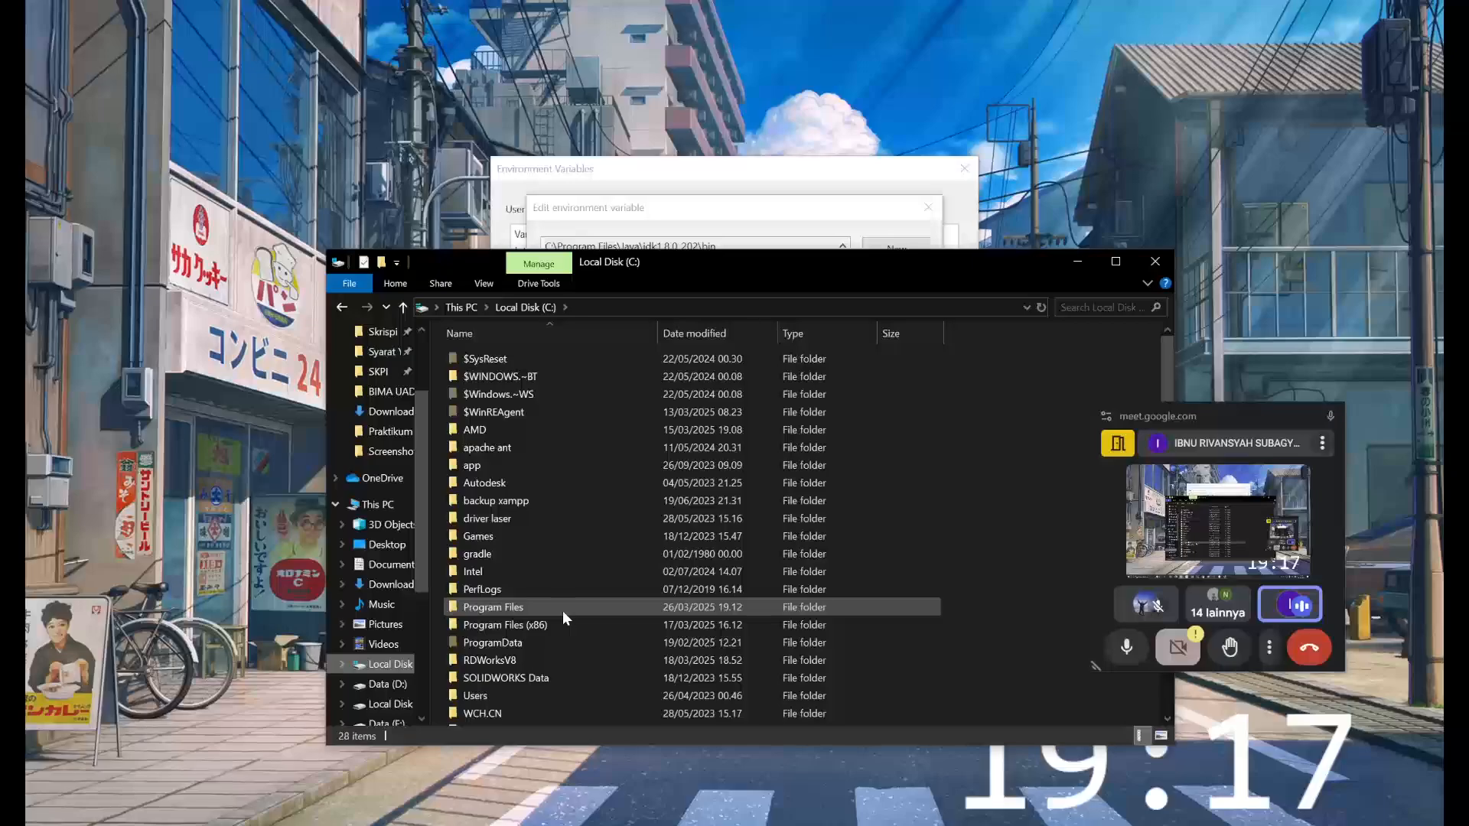
pyautogui.doubleClick(564, 608)
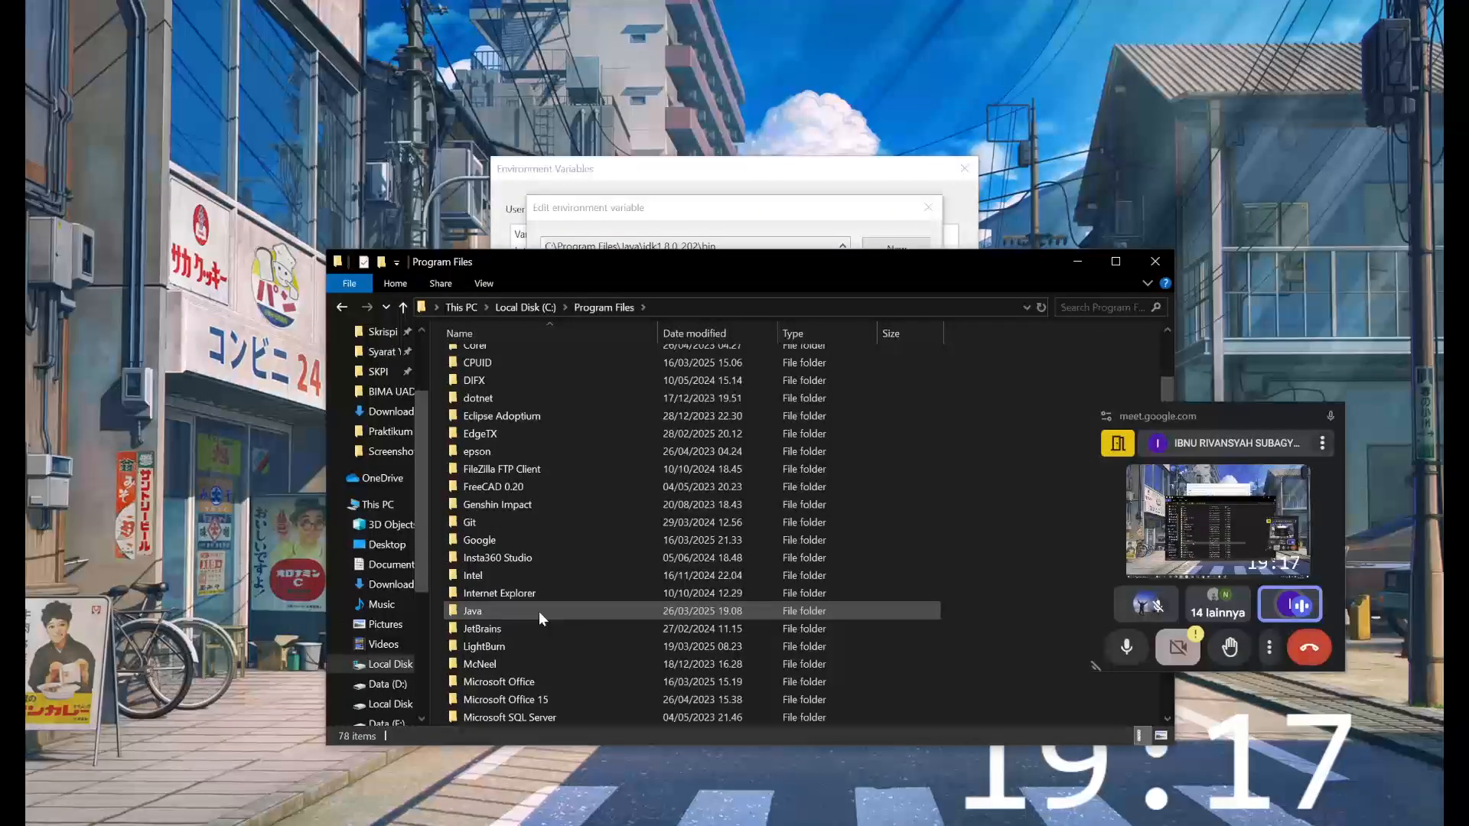
pyautogui.doubleClick(539, 611)
pyautogui.click(545, 376)
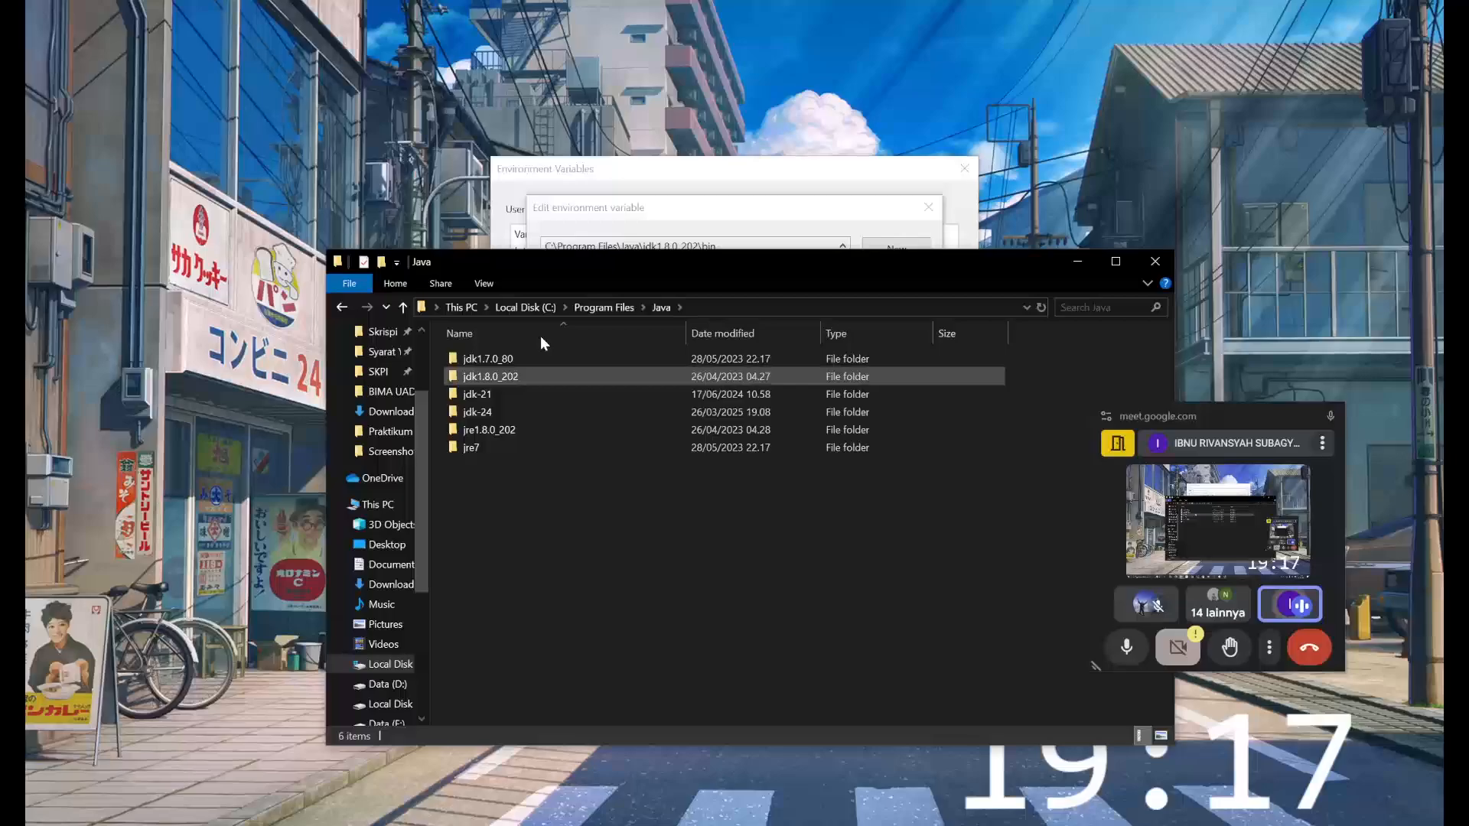
pyautogui.click(463, 413)
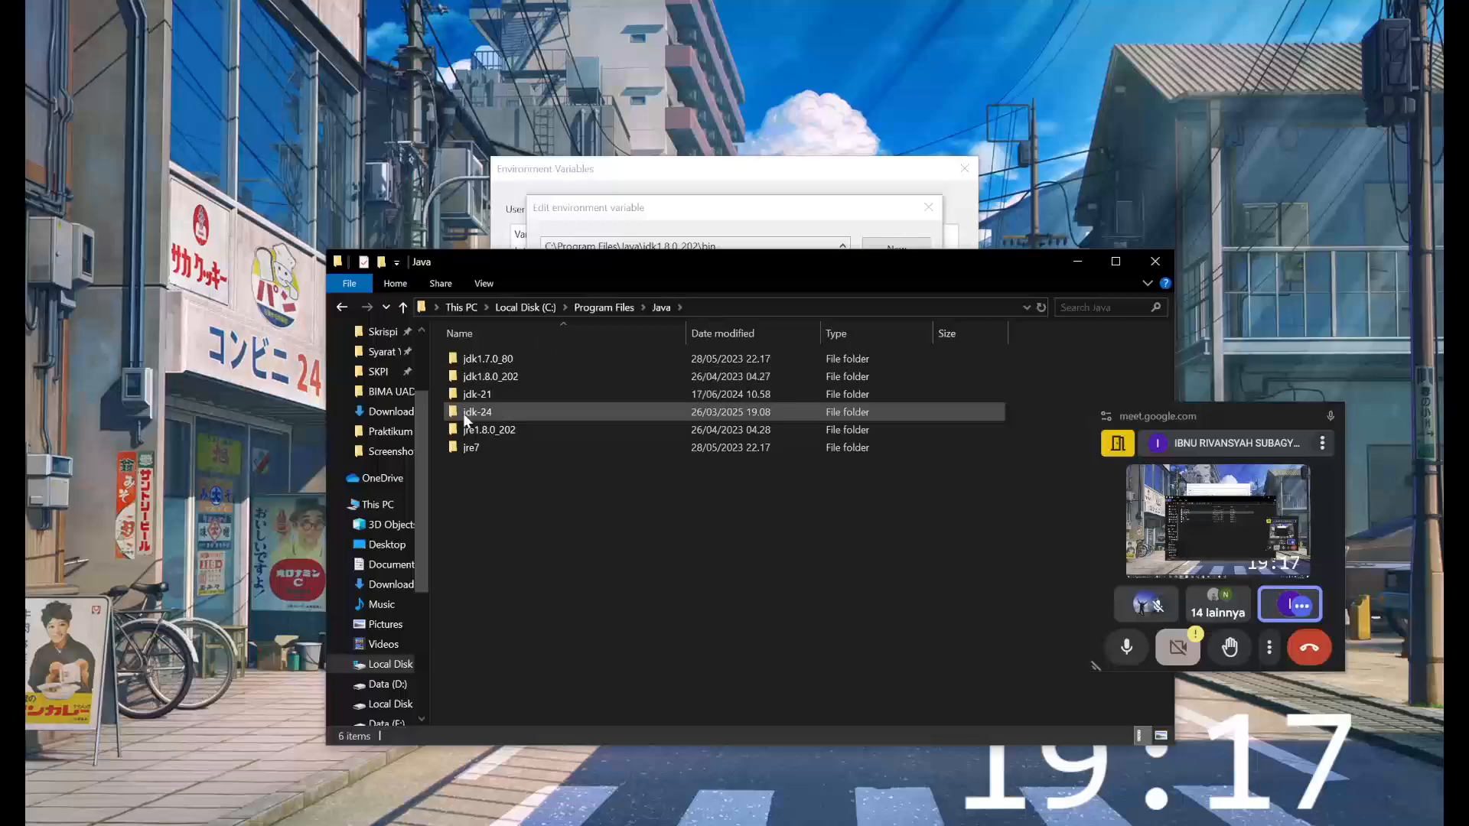
pyautogui.doubleClick(529, 410)
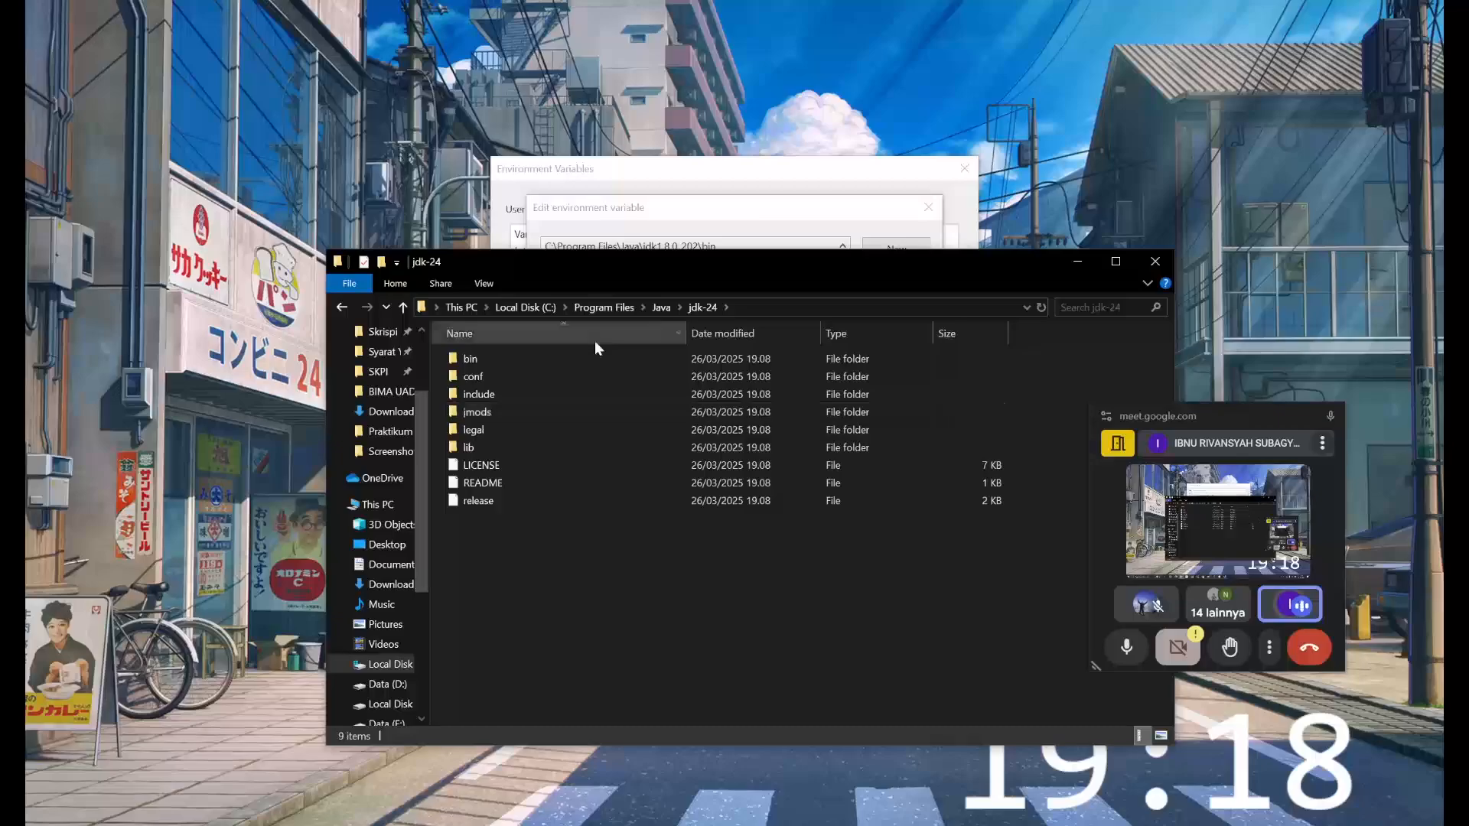
pyautogui.doubleClick(488, 359)
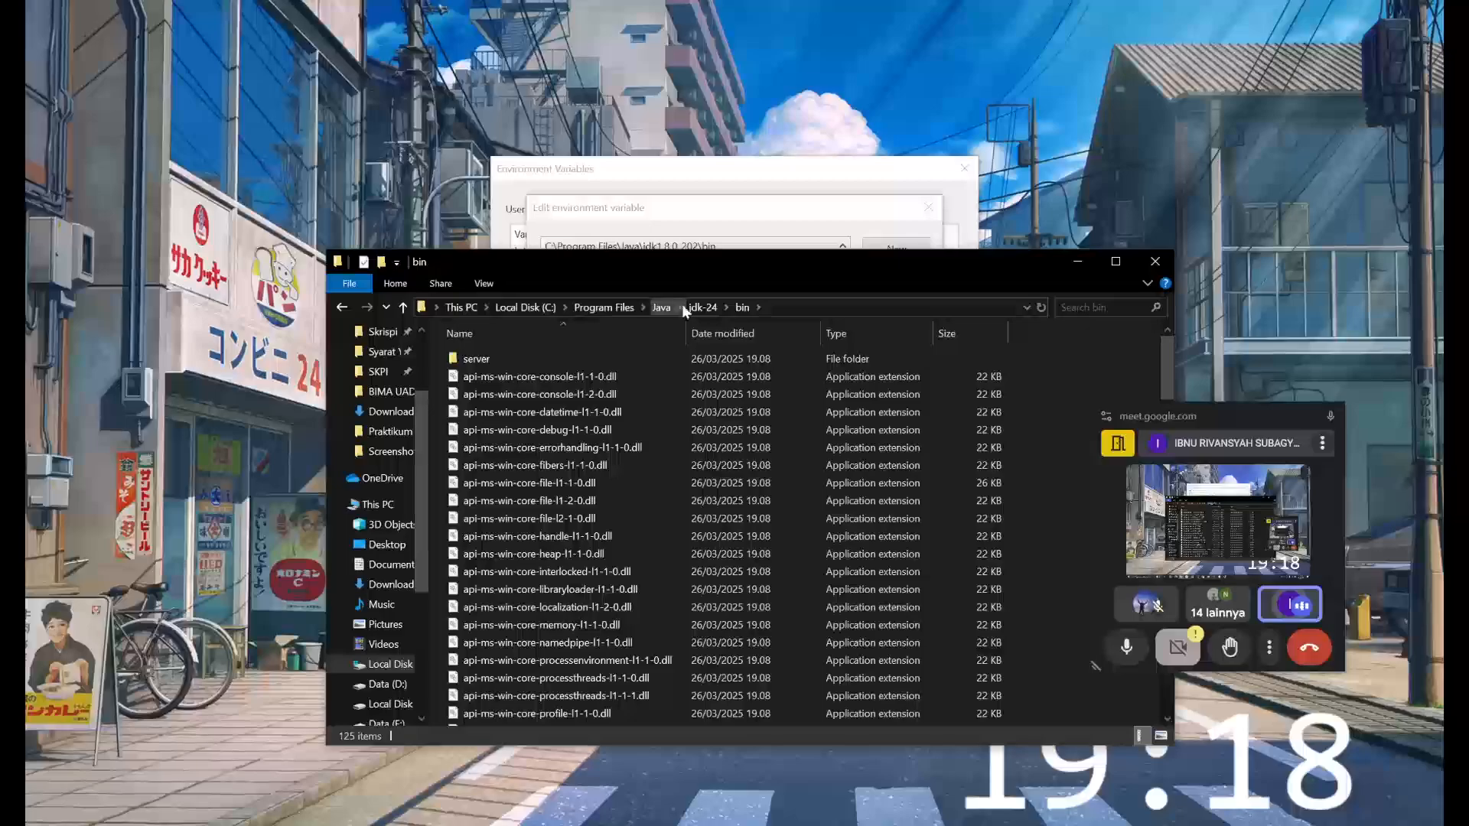
pyautogui.click(791, 306)
pyautogui.hotkey('ctrl', 'c')
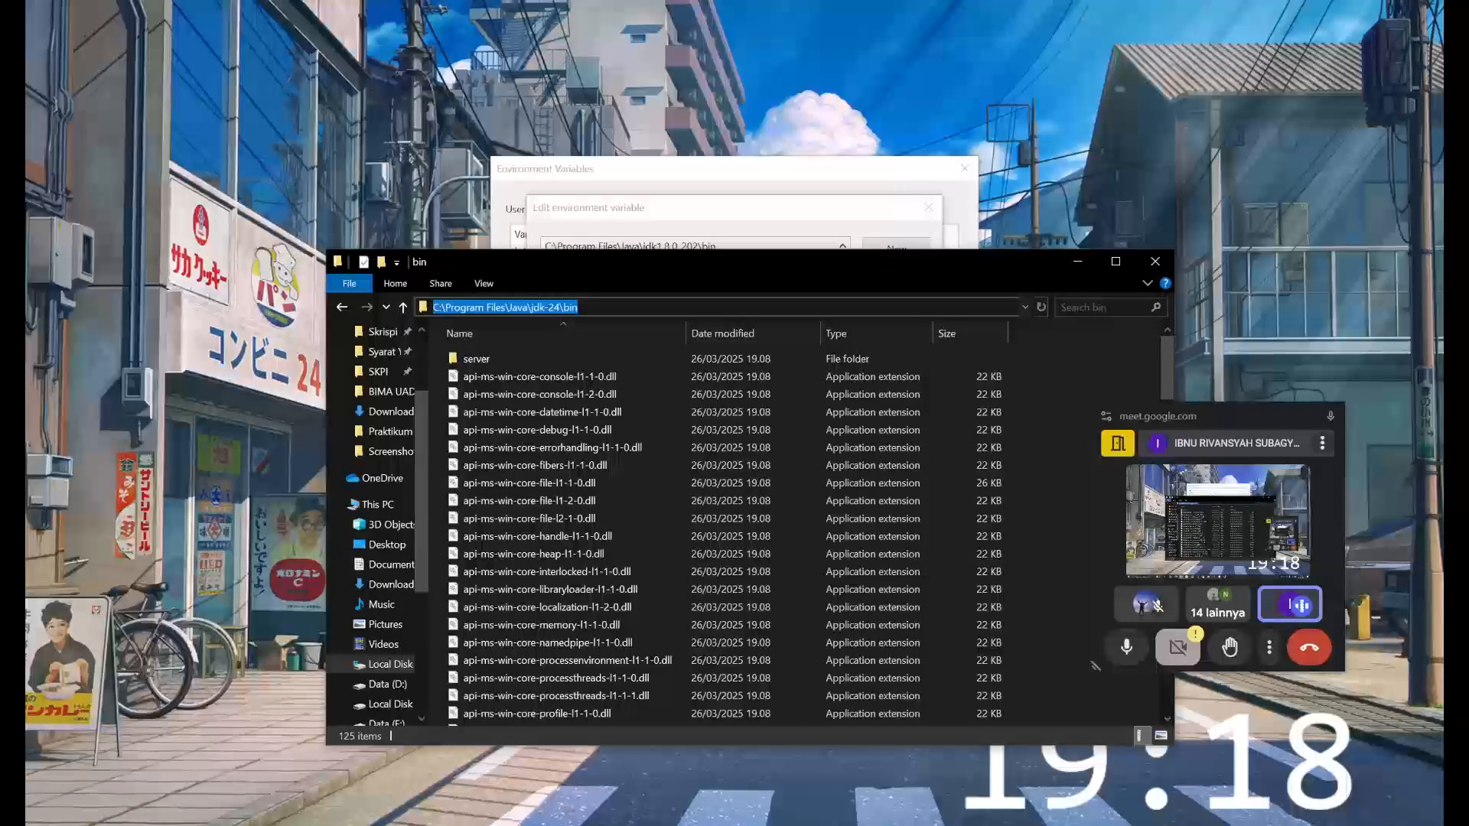
pyautogui.click(649, 229)
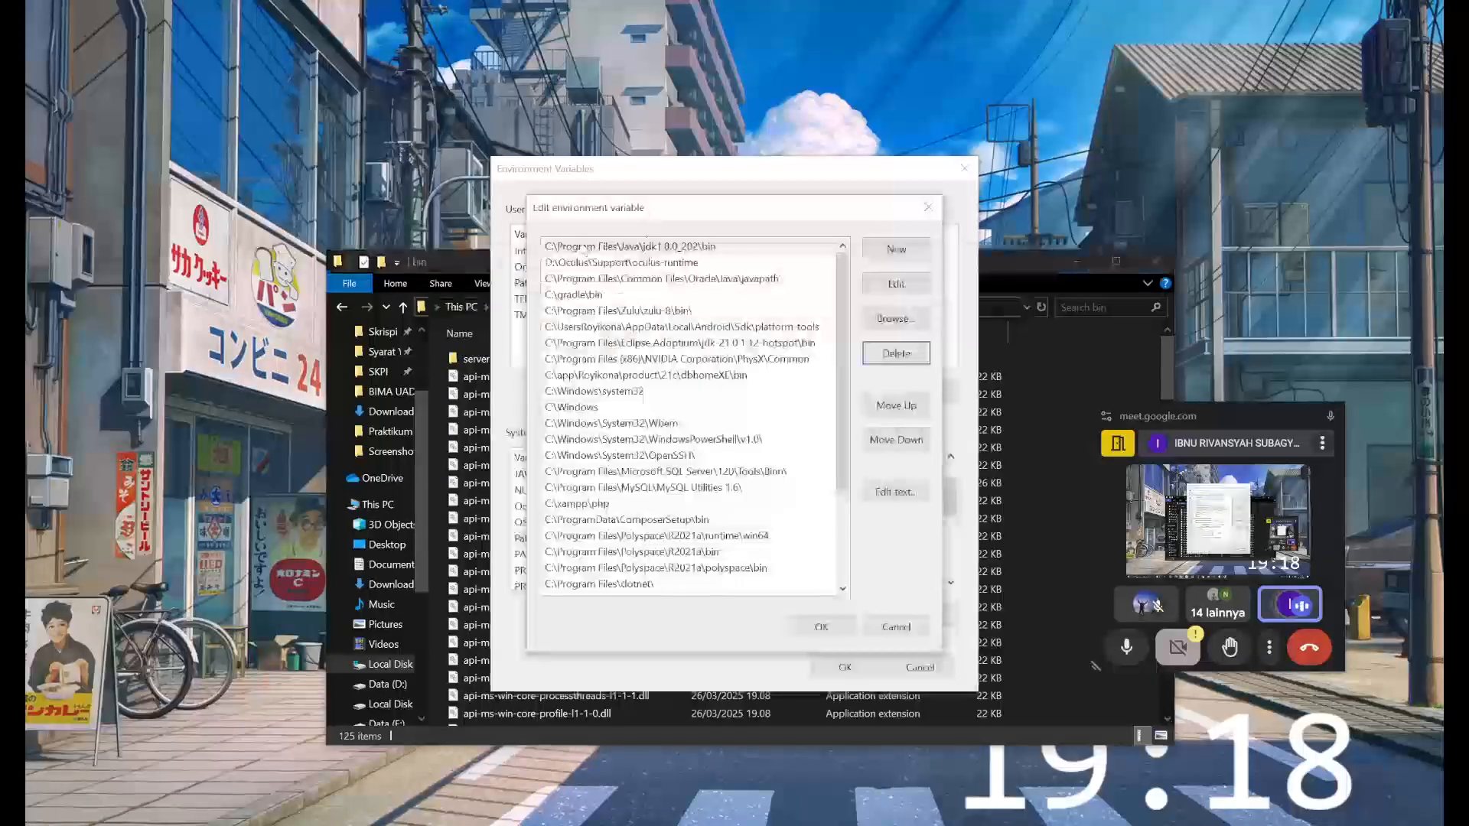
# - Add the copied path C:\Program Files\Java\jdk-24\bin as a new entry in the Path system variable
pyautogui.scroll(-3, 711, 357)
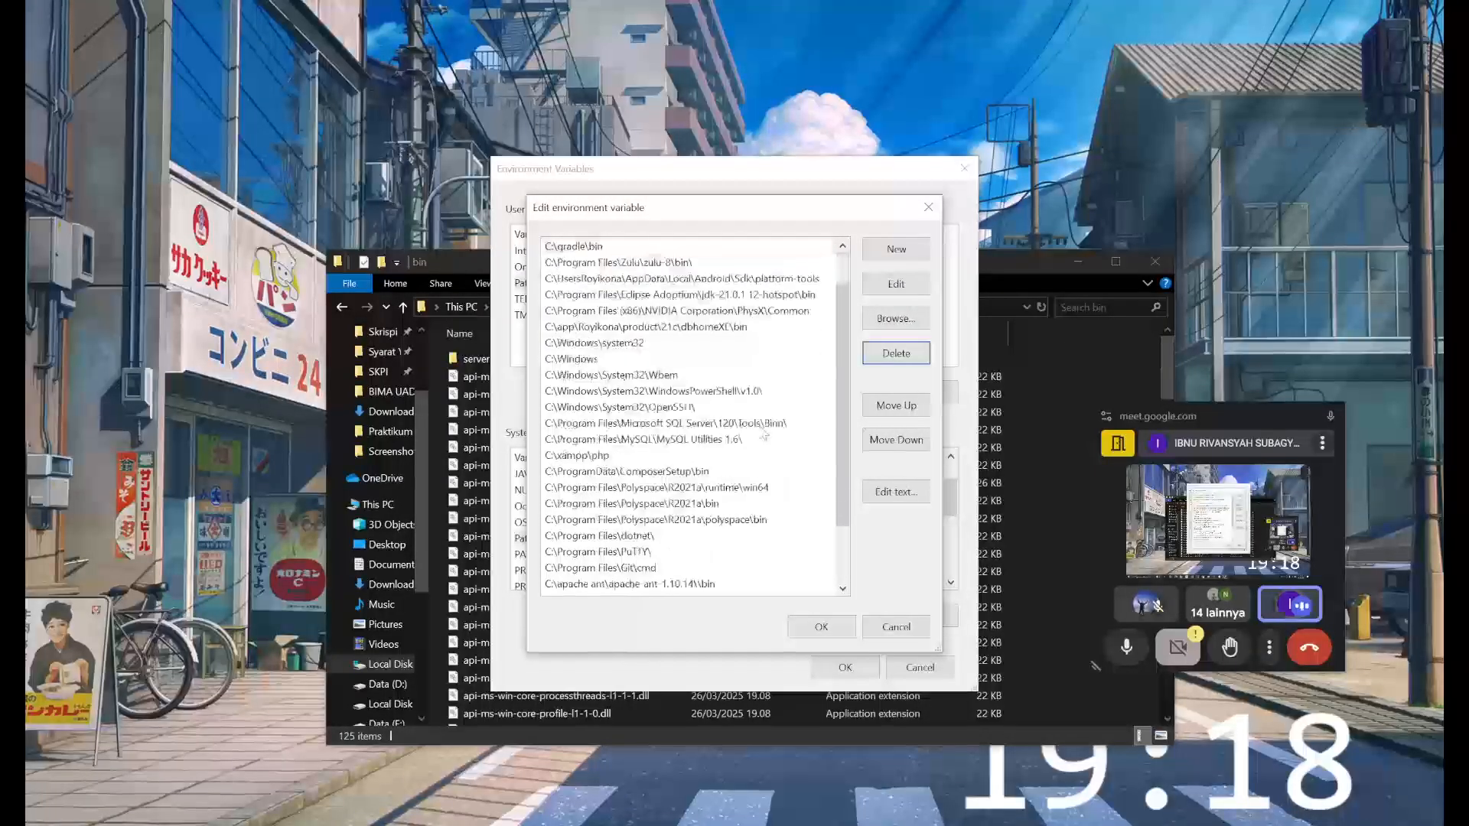
pyautogui.scroll(3, 767, 433)
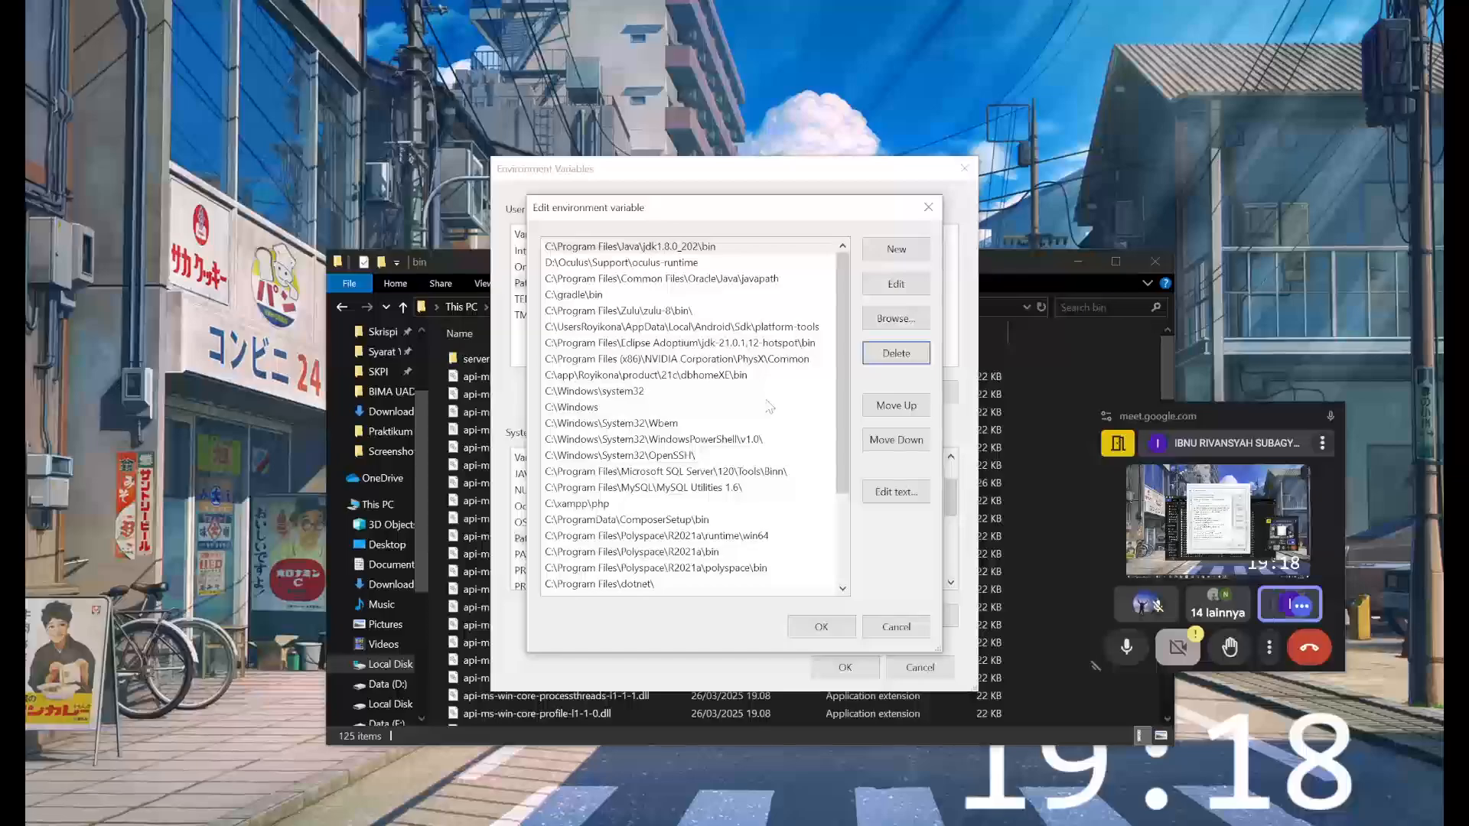
pyautogui.click(880, 257)
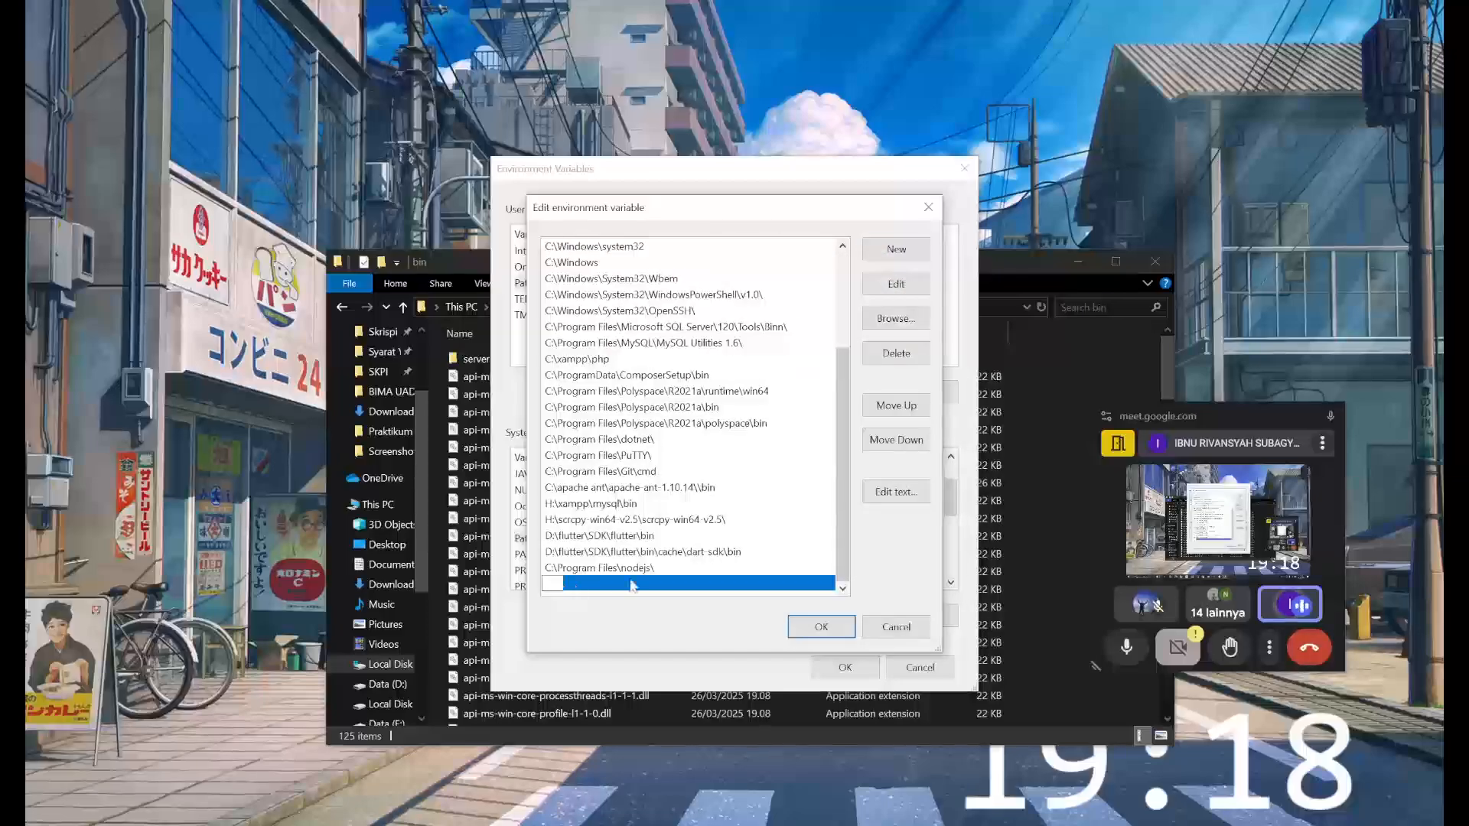
pyautogui.hotkey('ctrl', 'v')
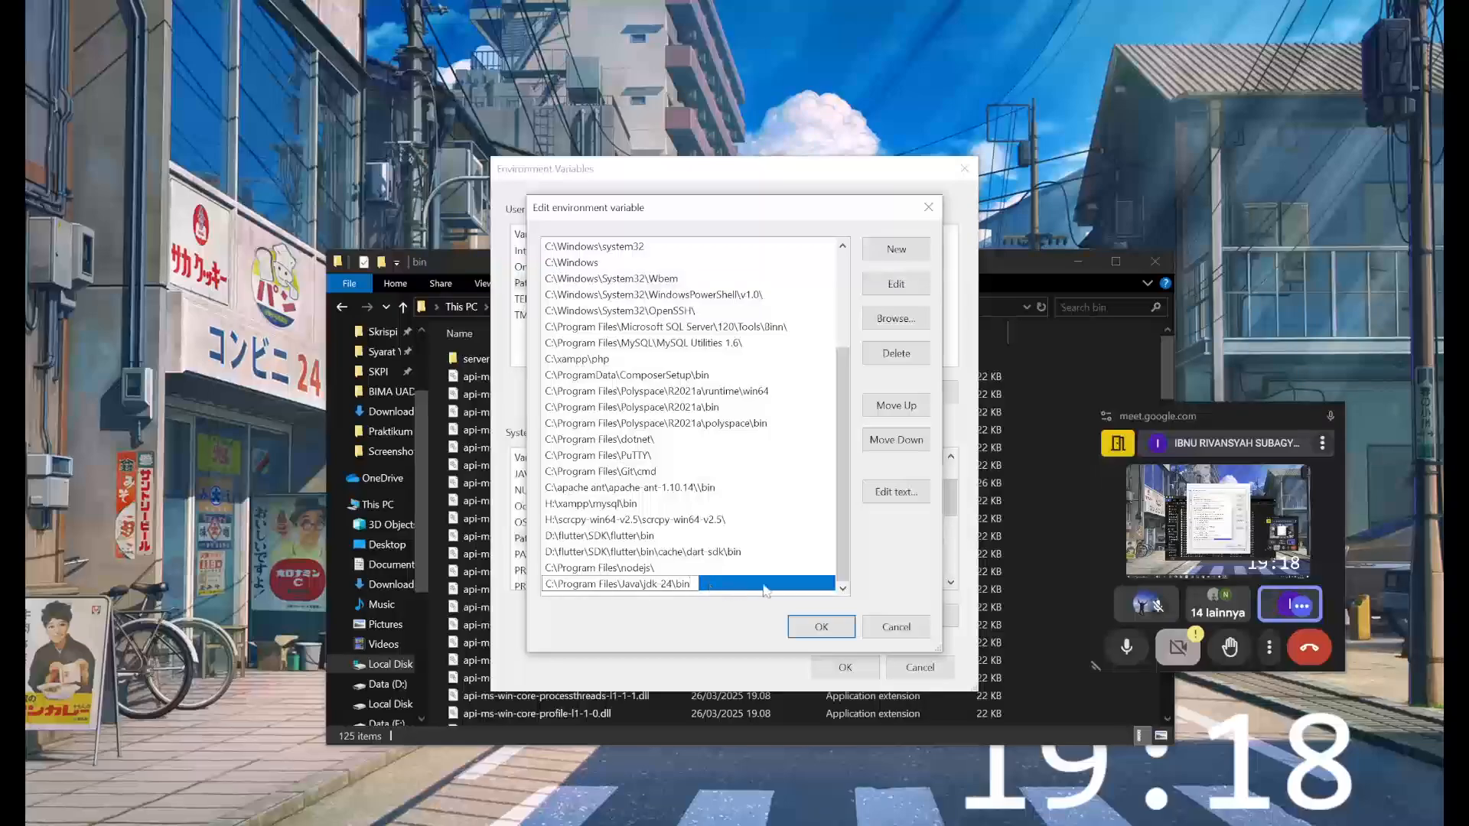
pyautogui.press('Return')
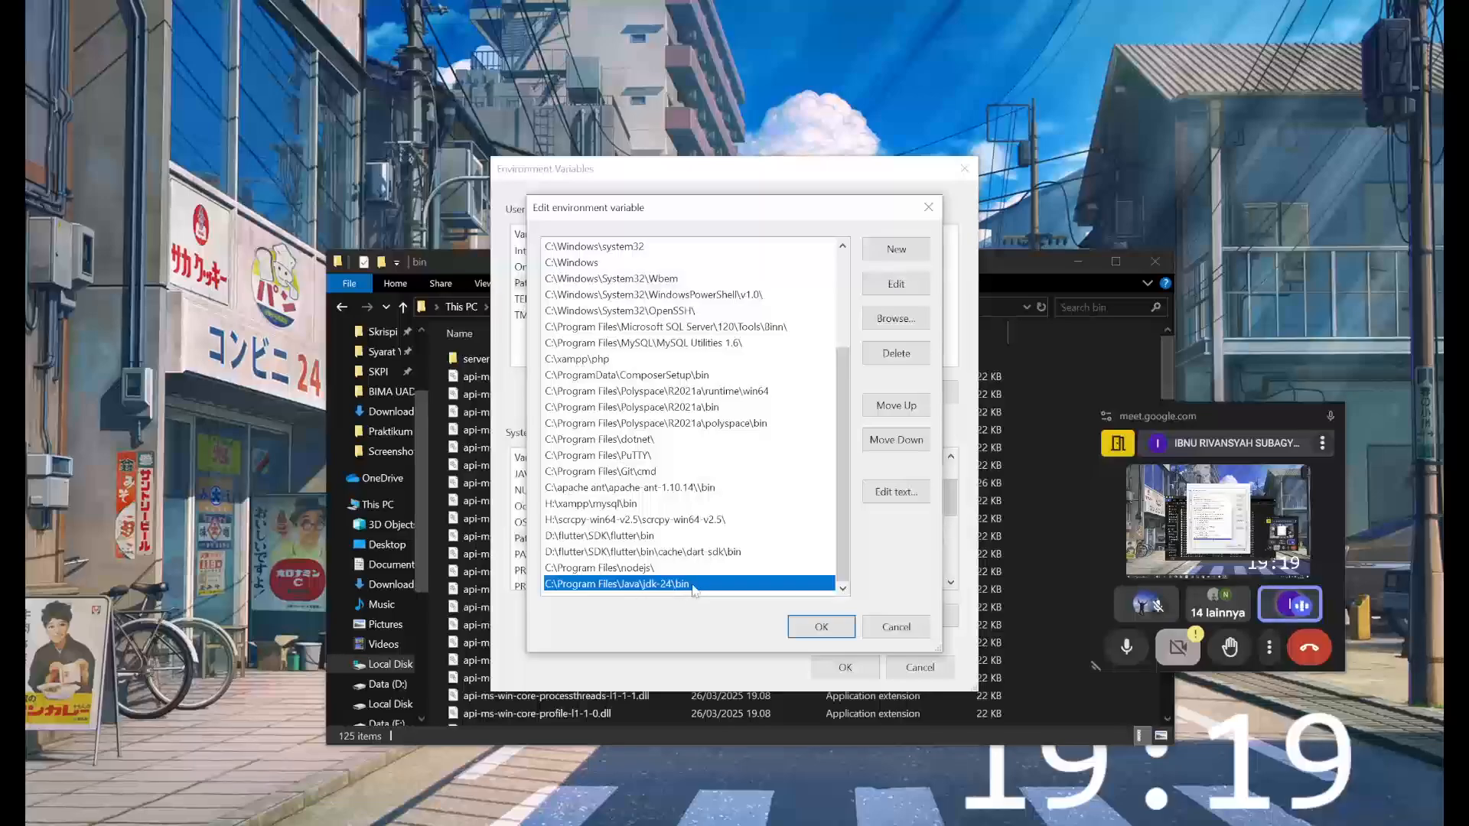
# - Move the C:\Program Files\Java\jdk-24\bin entry up to the first place in the Path list
pyautogui.scroll(3, 688, 535)
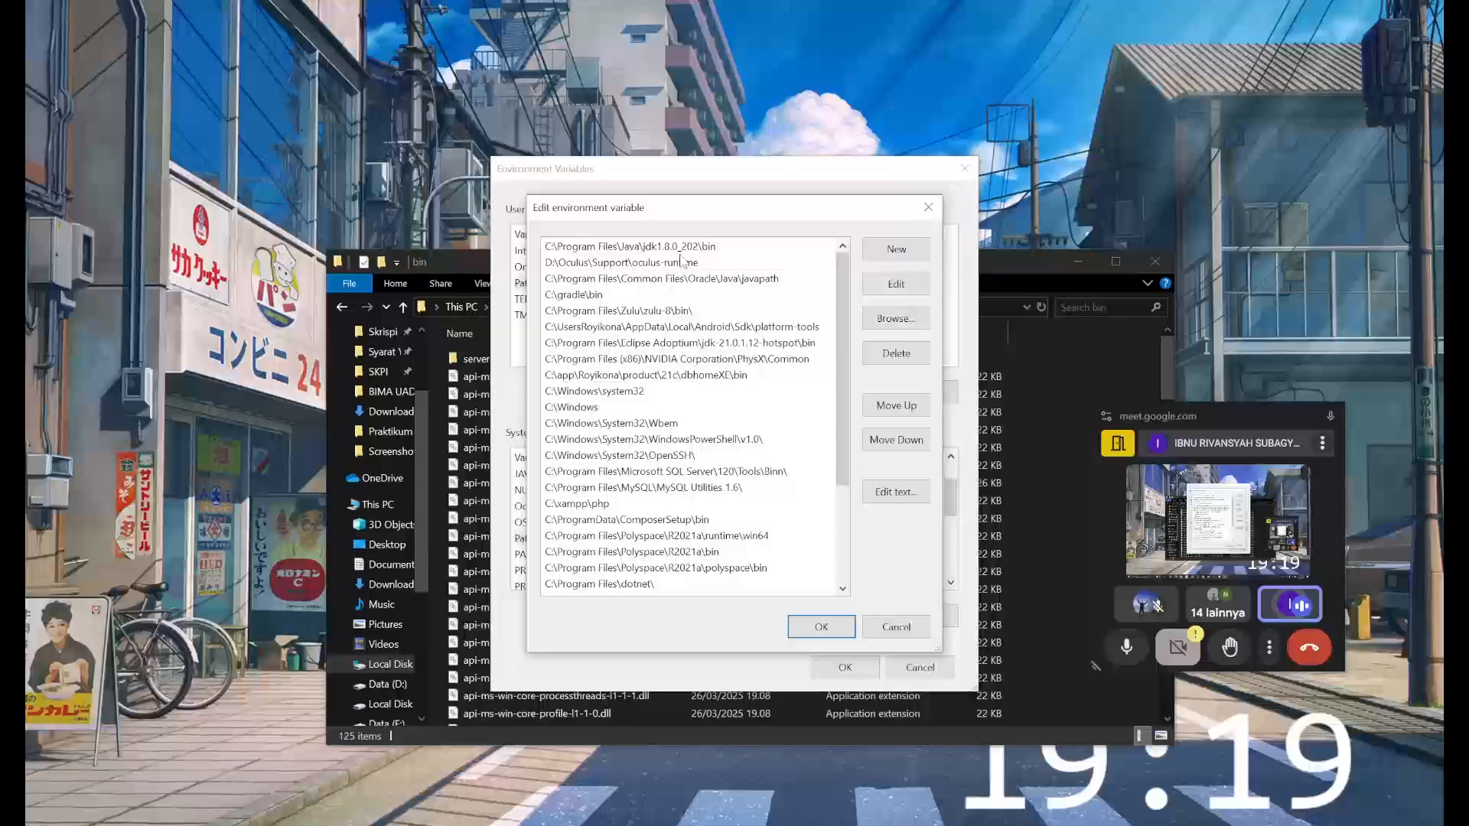
pyautogui.scroll(-3, 696, 344)
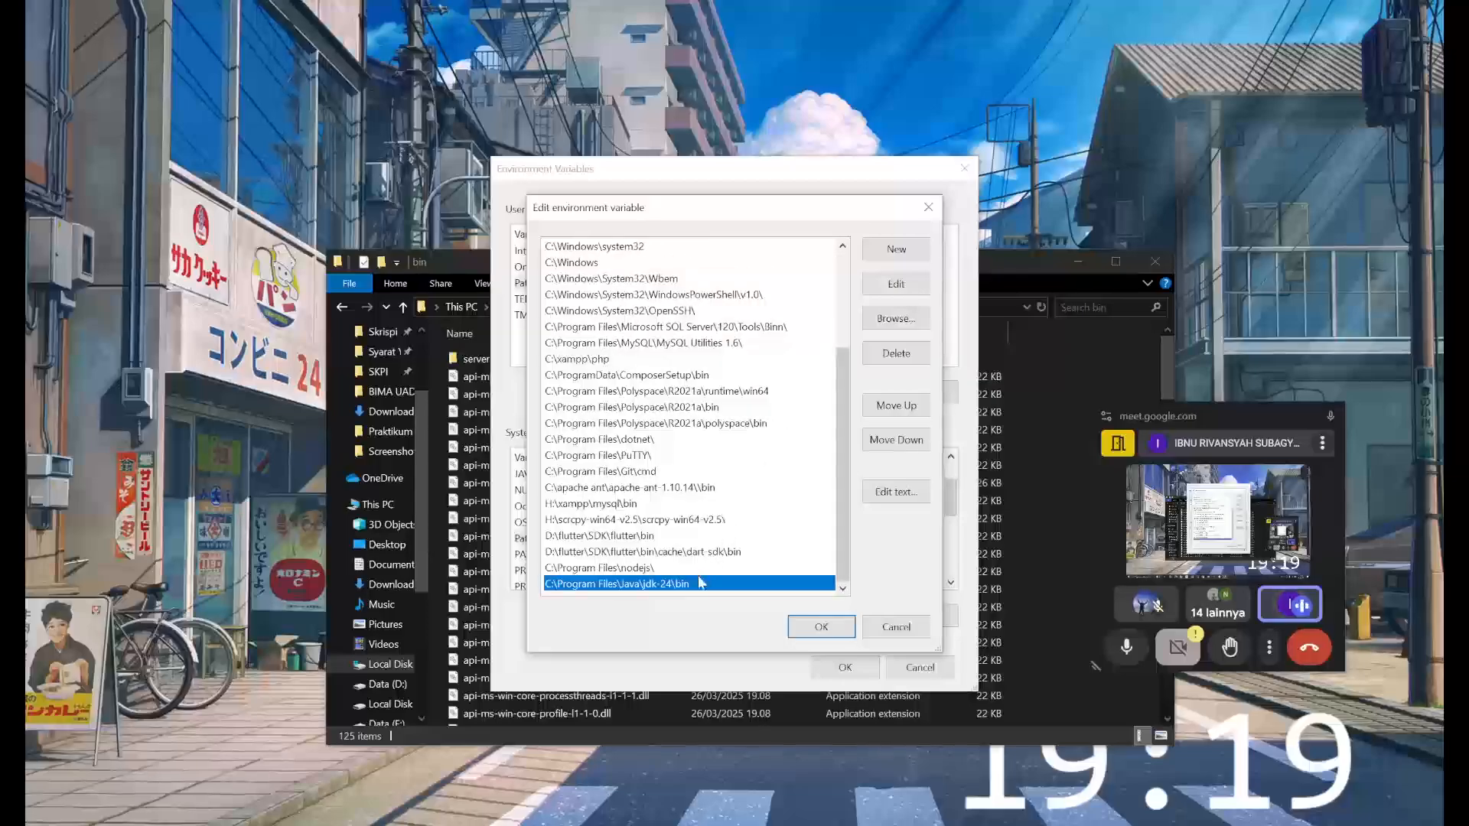
pyautogui.click(912, 413)
pyautogui.click(911, 413)
pyautogui.click(912, 414)
pyautogui.click(912, 413)
pyautogui.click(912, 413)
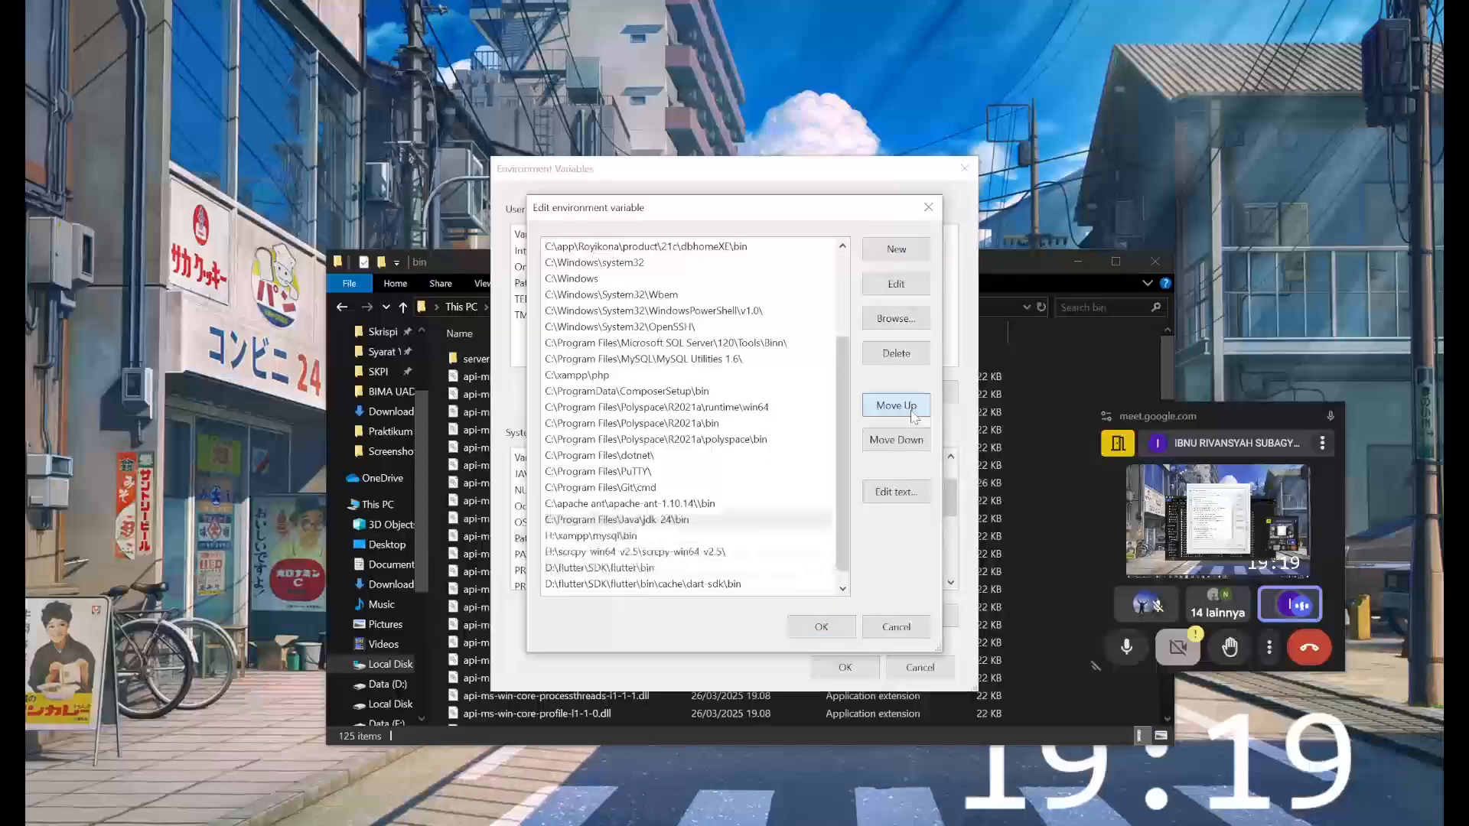
pyautogui.click(912, 413)
pyautogui.click(912, 413)
pyautogui.click(895, 438)
pyautogui.click(894, 438)
pyautogui.click(895, 437)
pyautogui.click(895, 437)
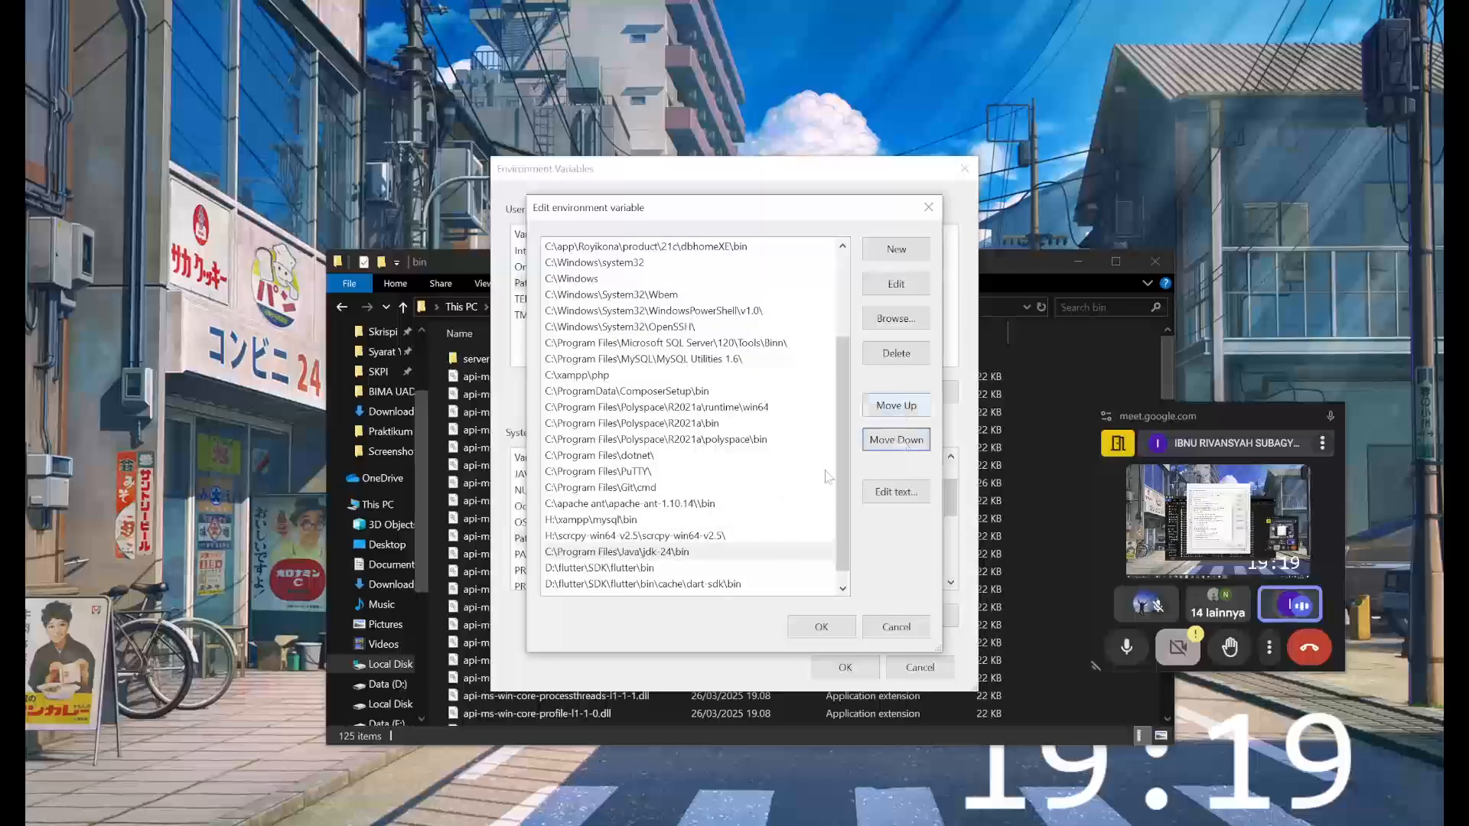
pyautogui.click(768, 558)
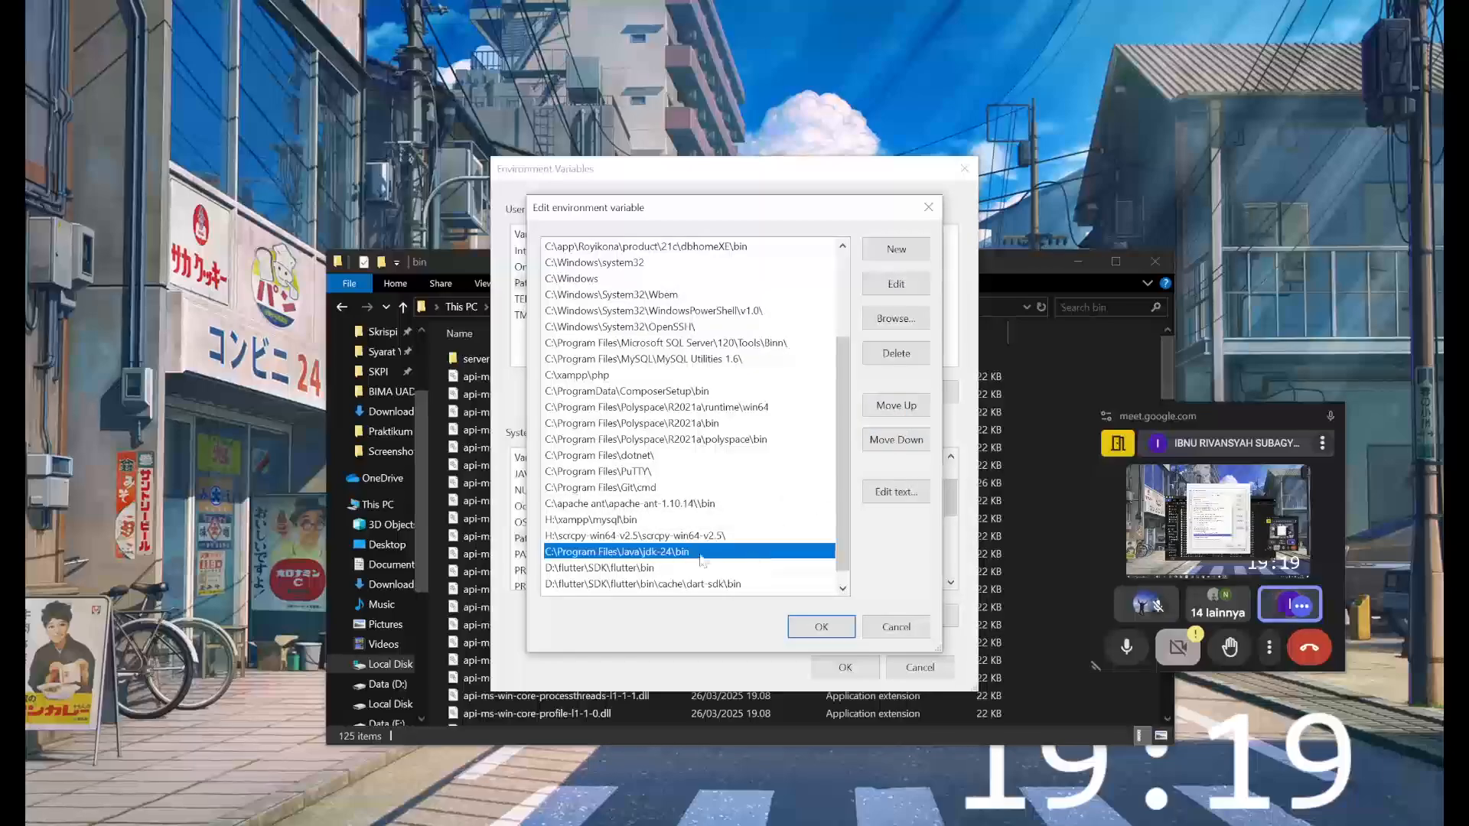
pyautogui.click(880, 416)
pyautogui.click(881, 416)
pyautogui.click(880, 416)
pyautogui.click(880, 416)
pyautogui.click(880, 416)
pyautogui.click(880, 416)
pyautogui.click(880, 416)
pyautogui.click(880, 416)
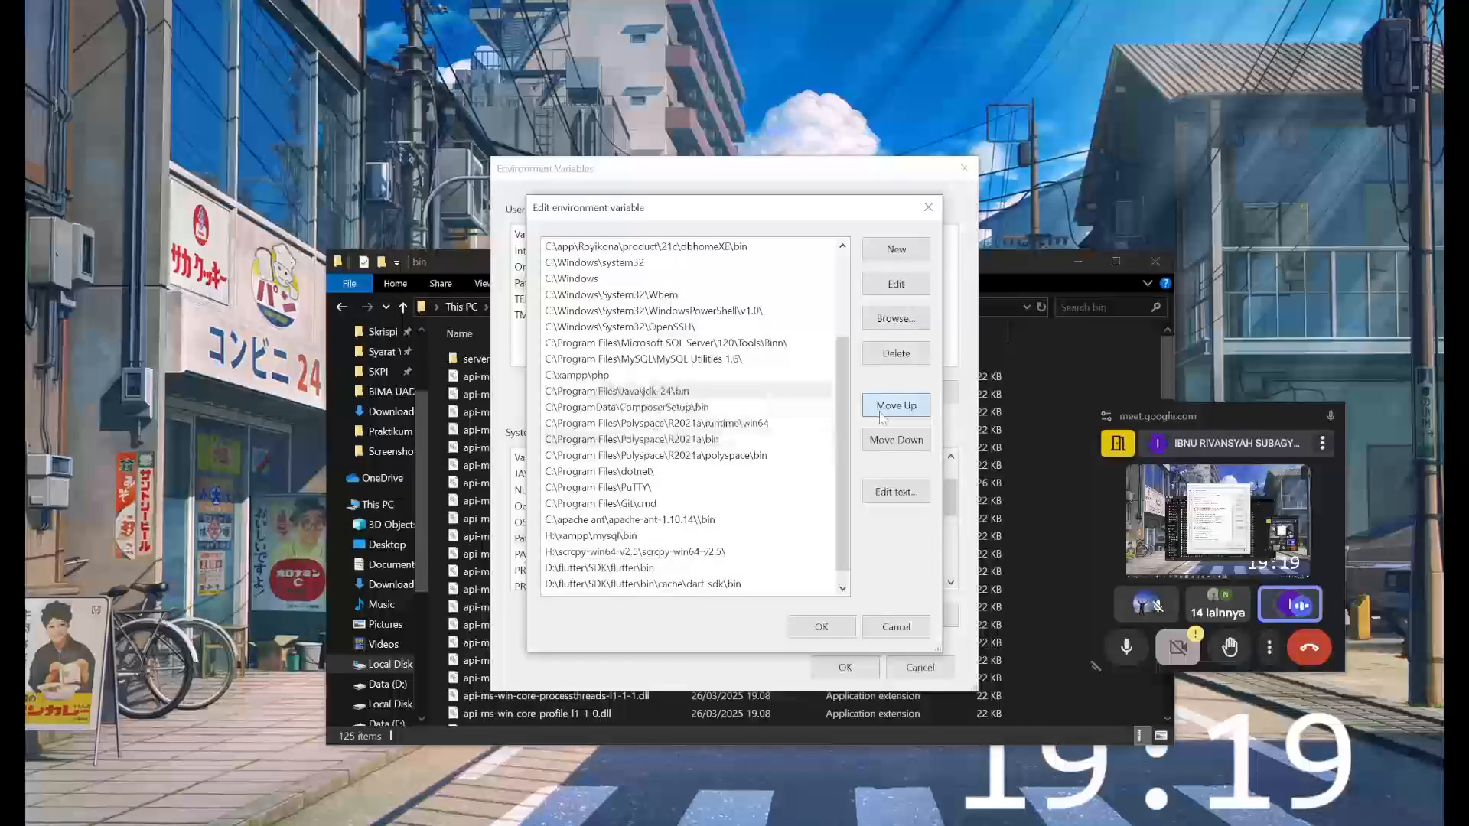
pyautogui.click(880, 416)
pyautogui.click(880, 416)
pyautogui.click(881, 416)
pyautogui.click(880, 416)
pyautogui.click(880, 416)
pyautogui.click(881, 416)
pyautogui.click(881, 416)
pyautogui.click(881, 416)
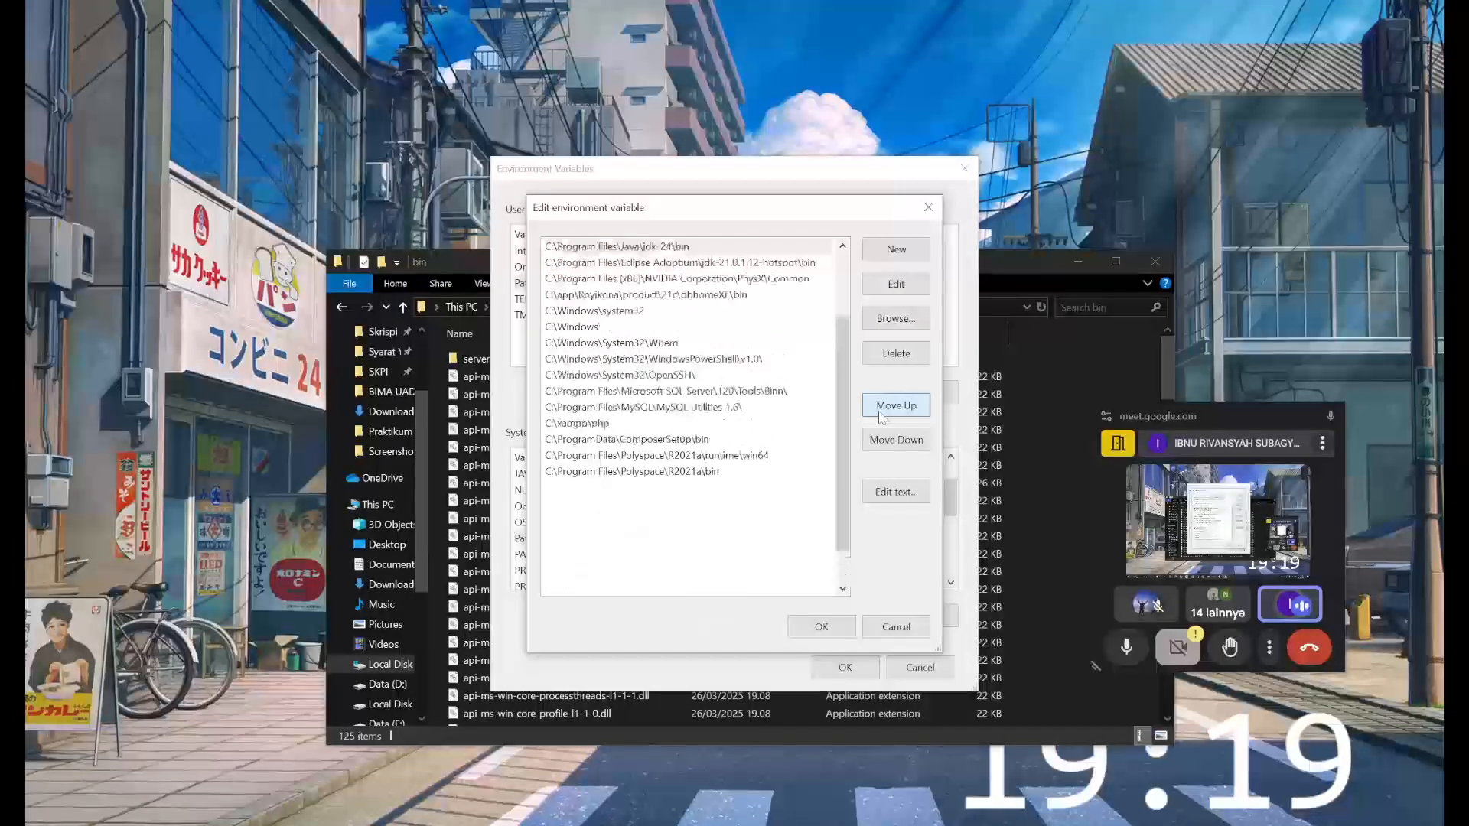
pyautogui.click(880, 416)
pyautogui.click(880, 416)
pyautogui.click(881, 416)
pyautogui.click(881, 416)
pyautogui.click(881, 416)
pyautogui.click(880, 416)
pyautogui.click(880, 416)
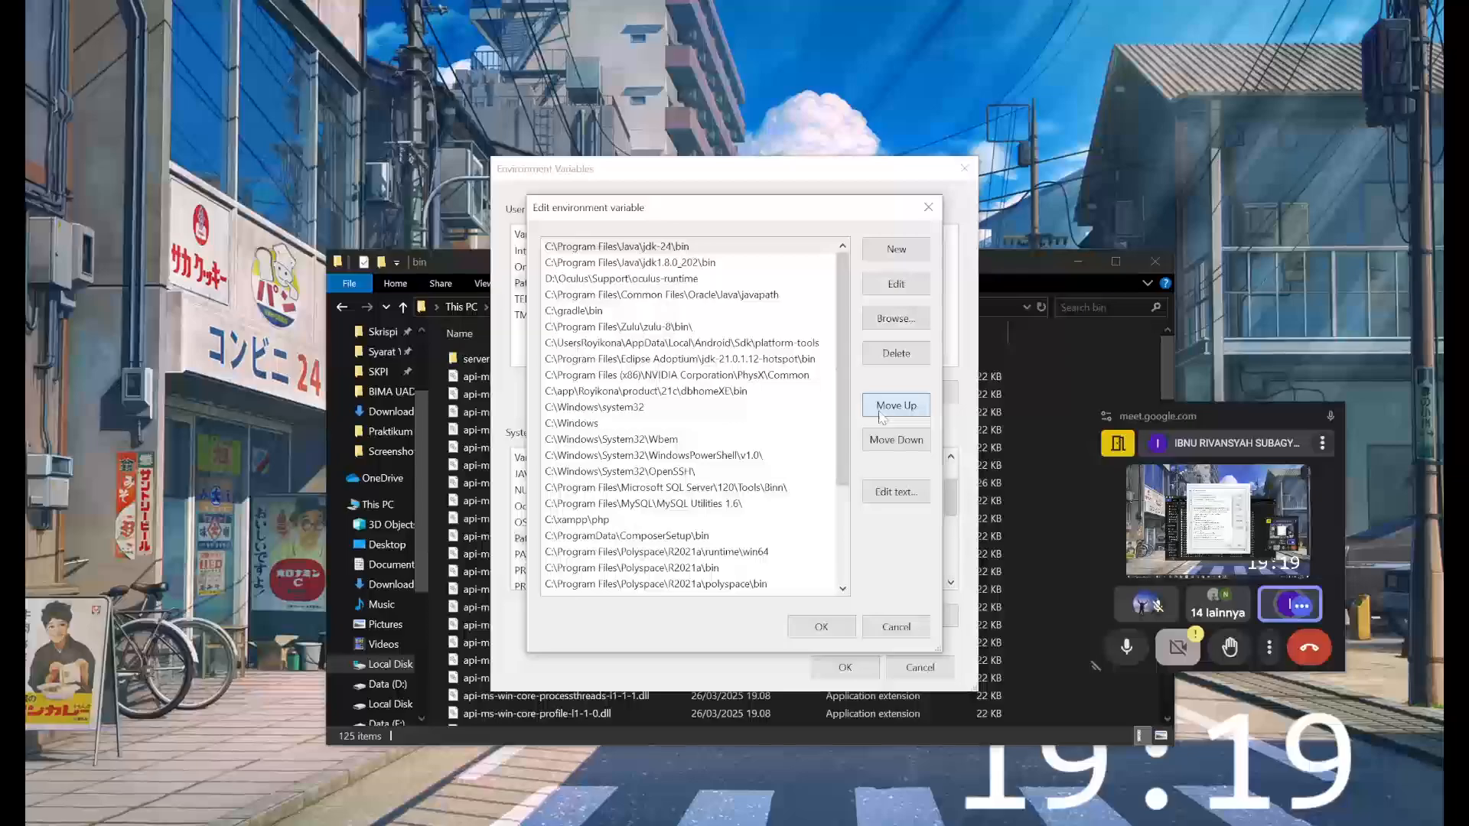
# - Examine the order of the jdk-24, Eclipse Adoptium, Zulu and jdk1.8.0_202 entries in the Path list
pyautogui.click(632, 246)
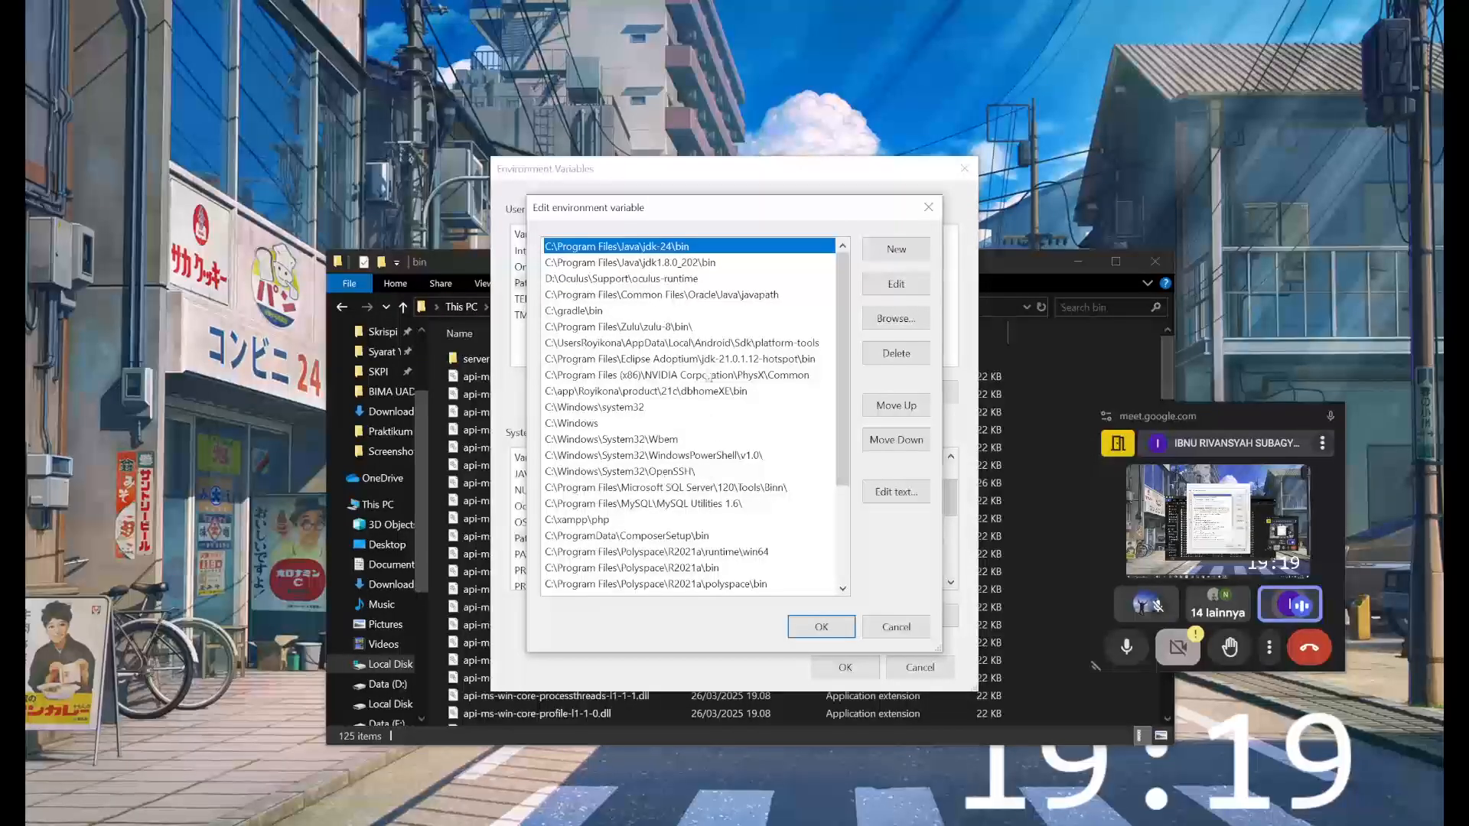
pyautogui.click(711, 362)
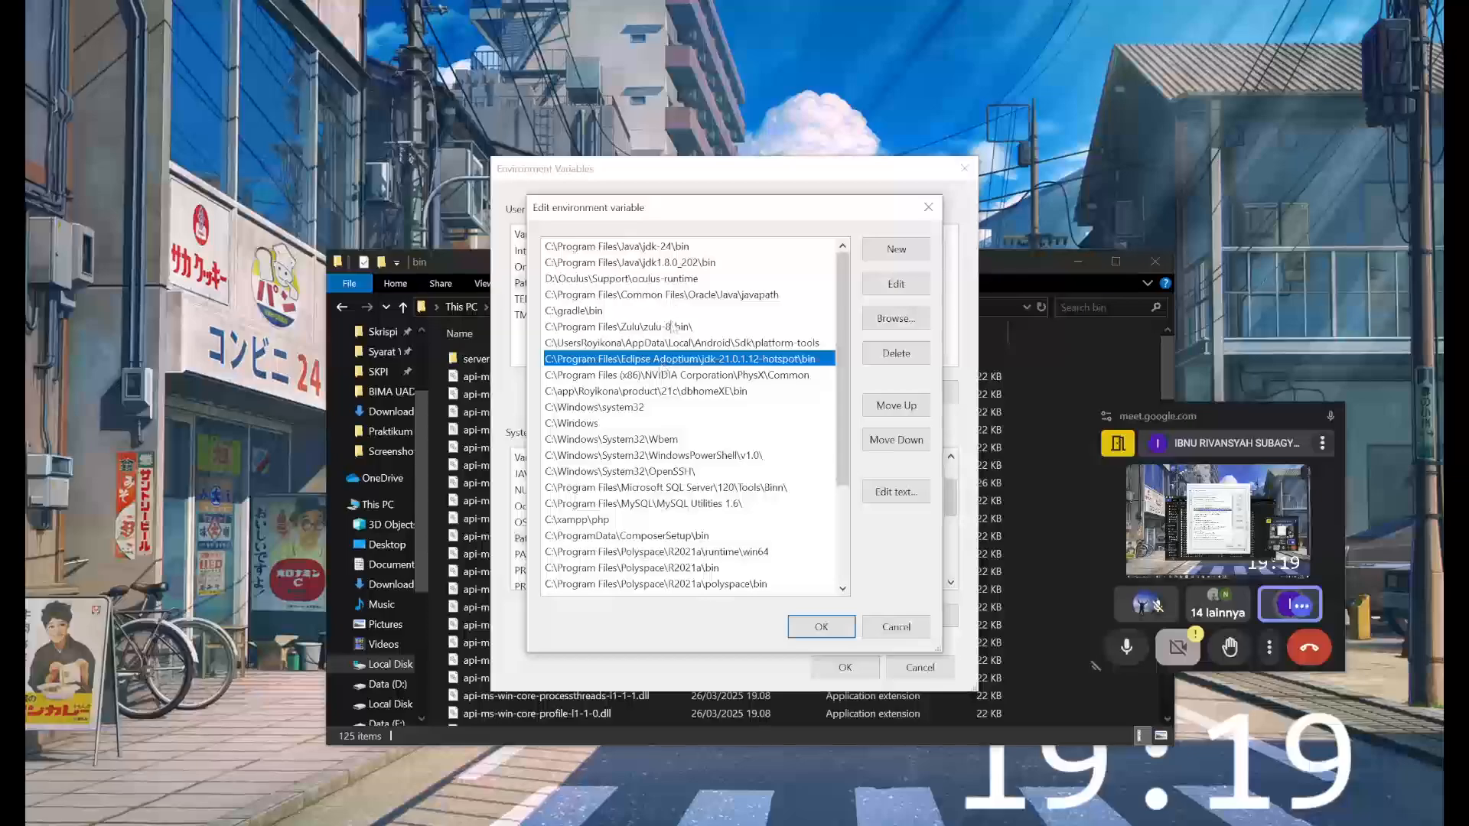
pyautogui.click(673, 330)
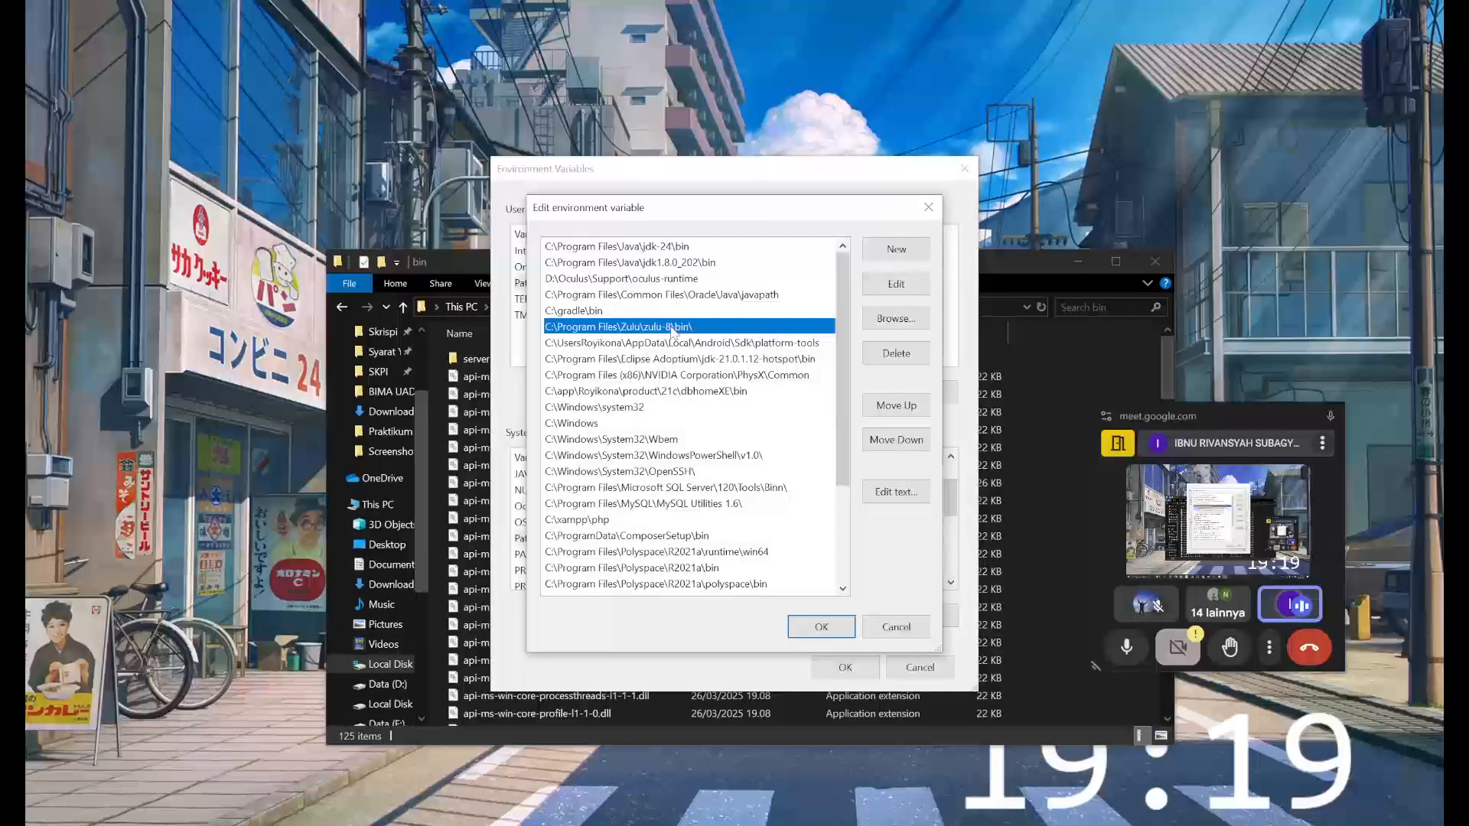
pyautogui.click(672, 264)
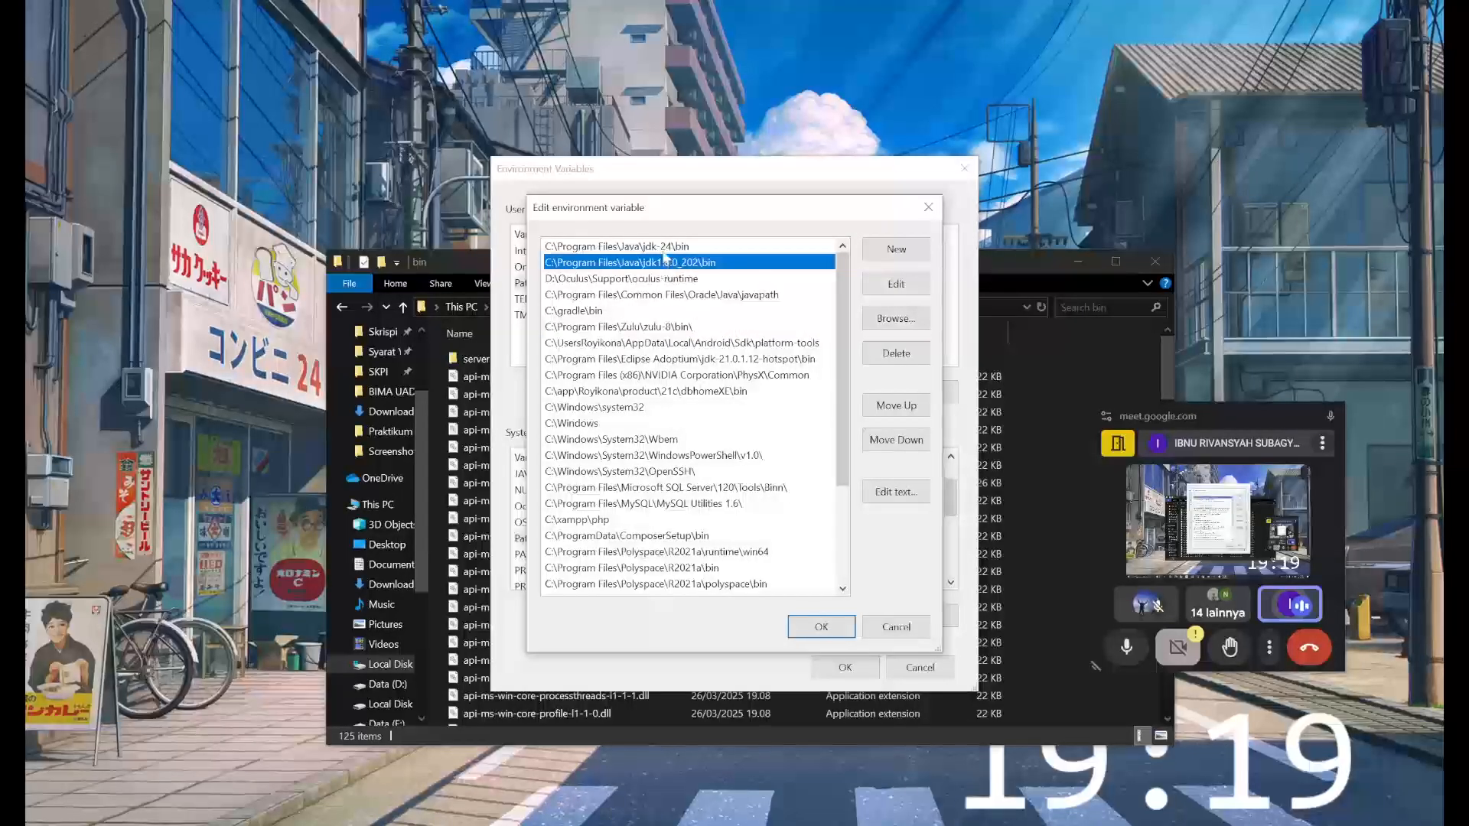
pyautogui.click(667, 249)
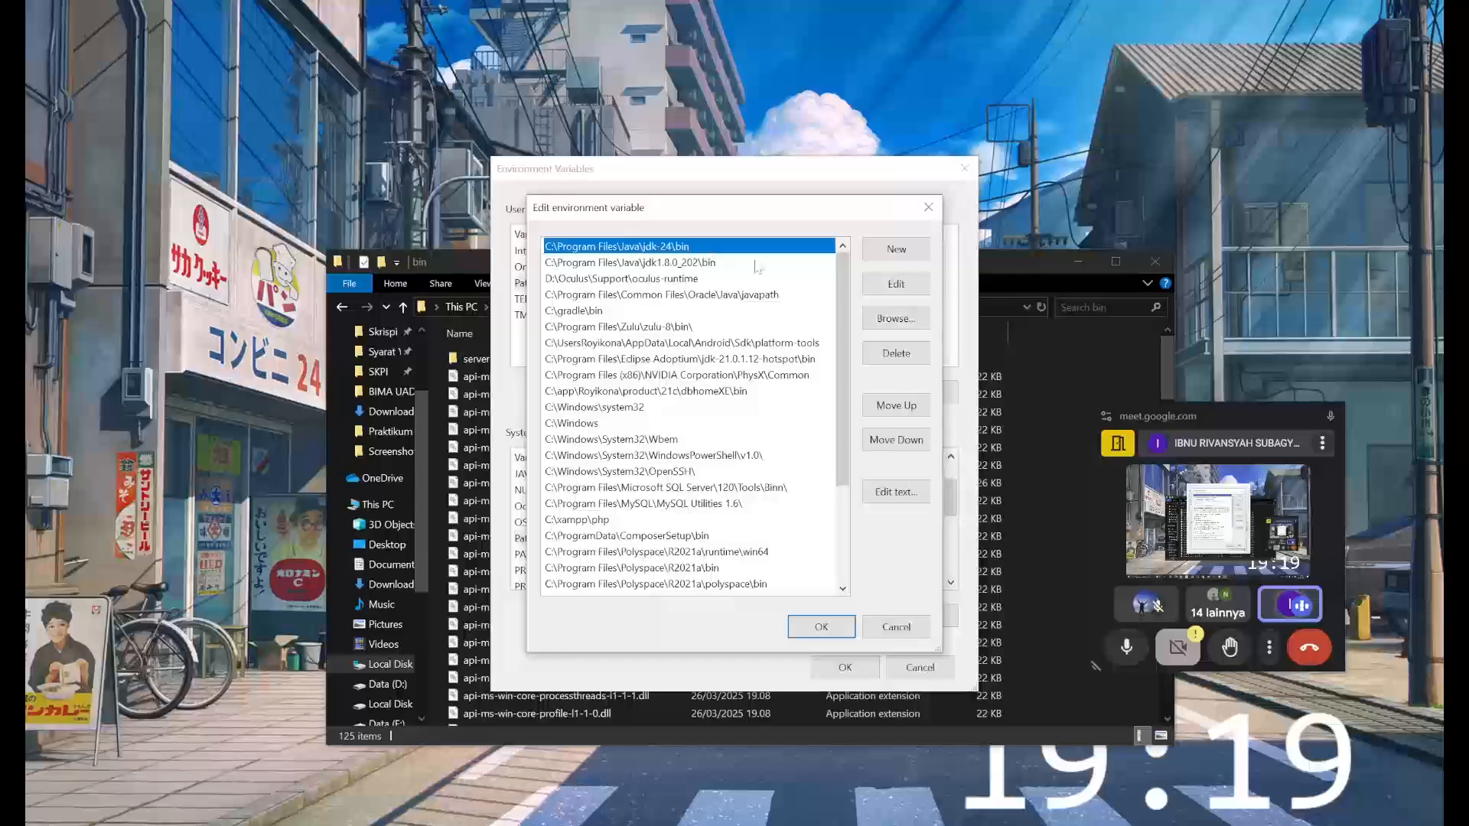
# - Move the jdk-24 entry below the jdk1.8.0_202 entry and return it to the first place
pyautogui.click(881, 407)
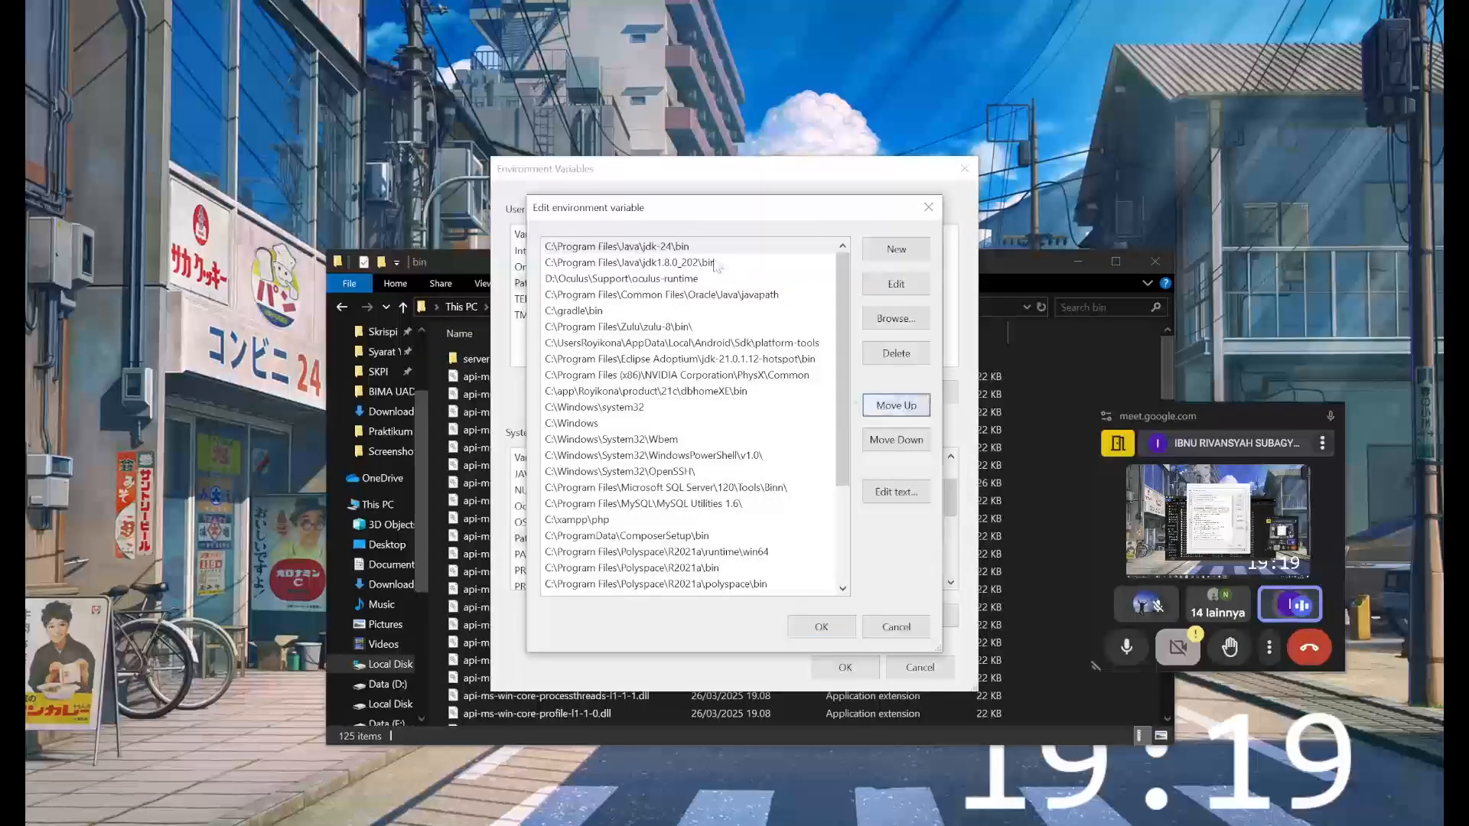
pyautogui.click(910, 440)
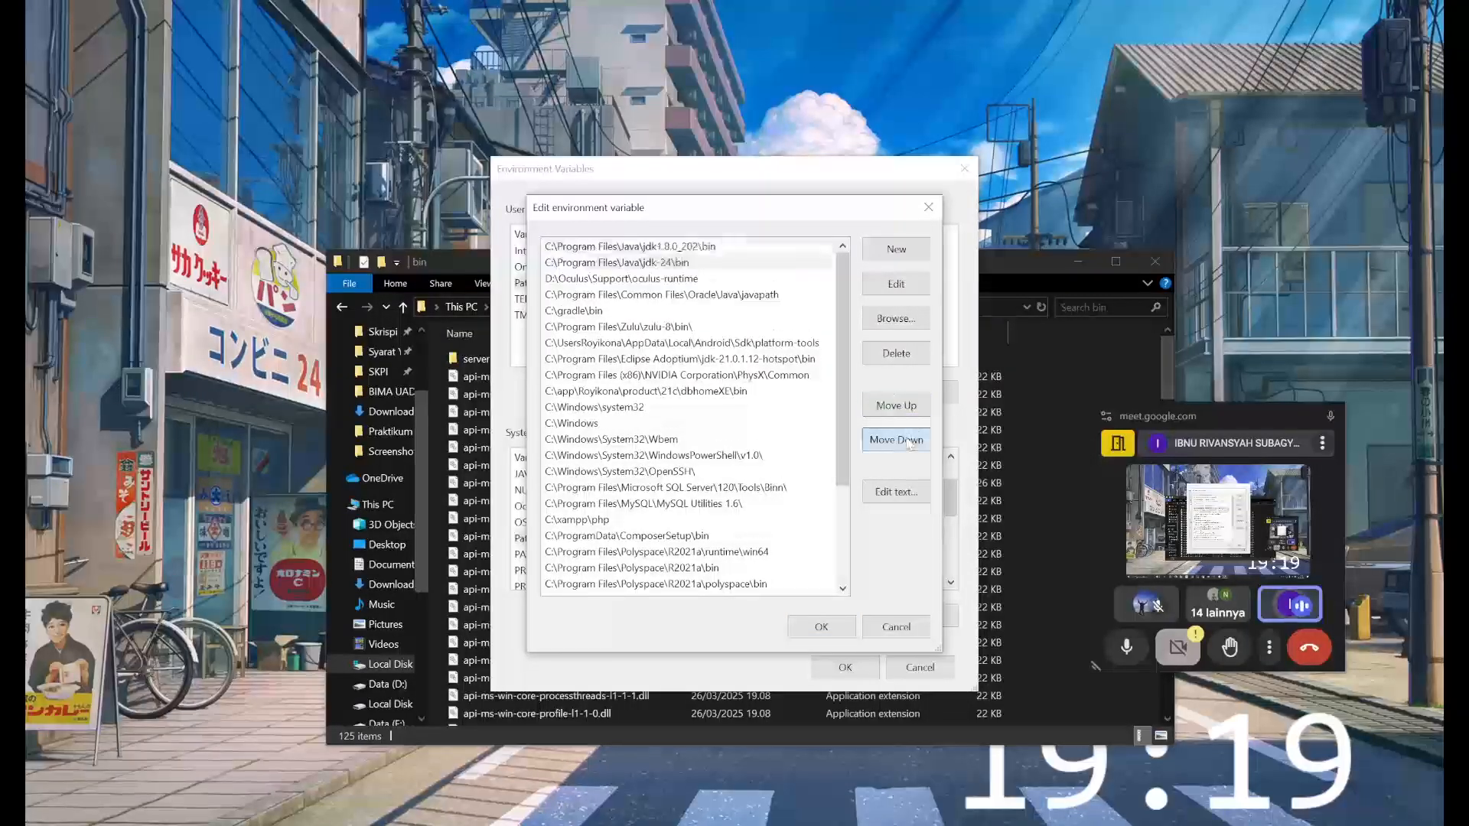
pyautogui.click(740, 267)
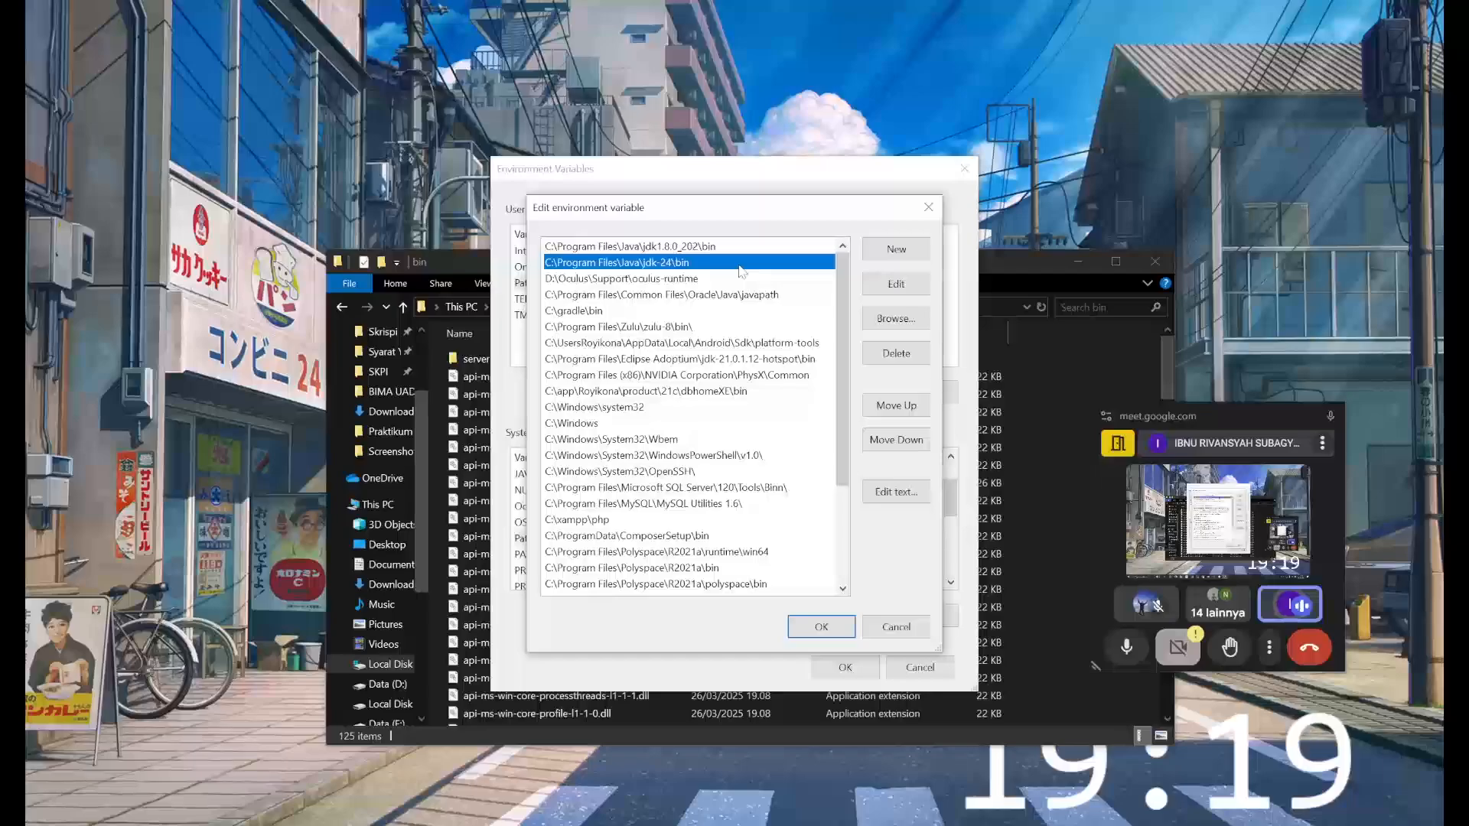
pyautogui.click(672, 249)
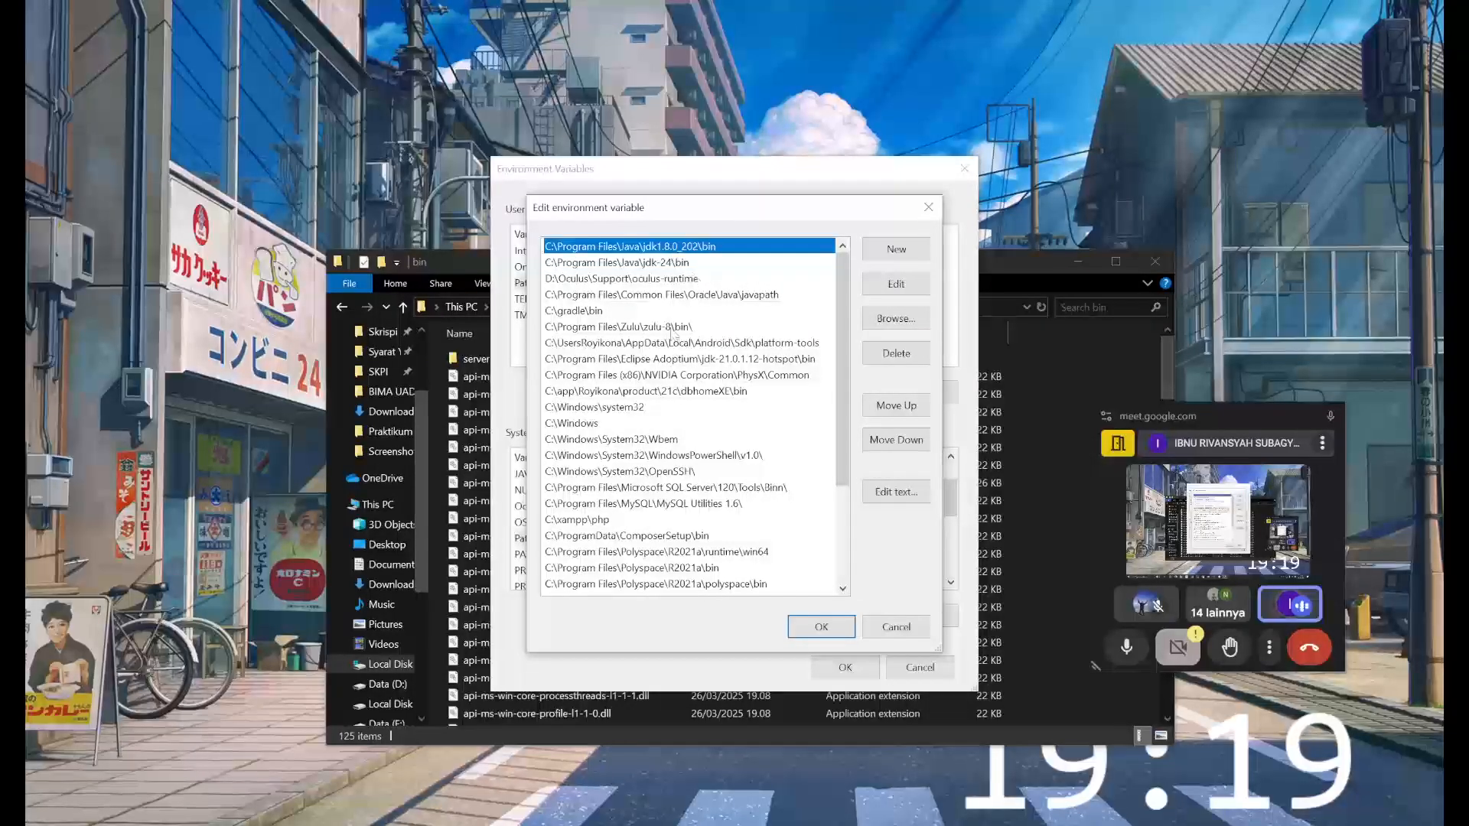
pyautogui.click(673, 329)
pyautogui.click(714, 263)
pyautogui.click(896, 405)
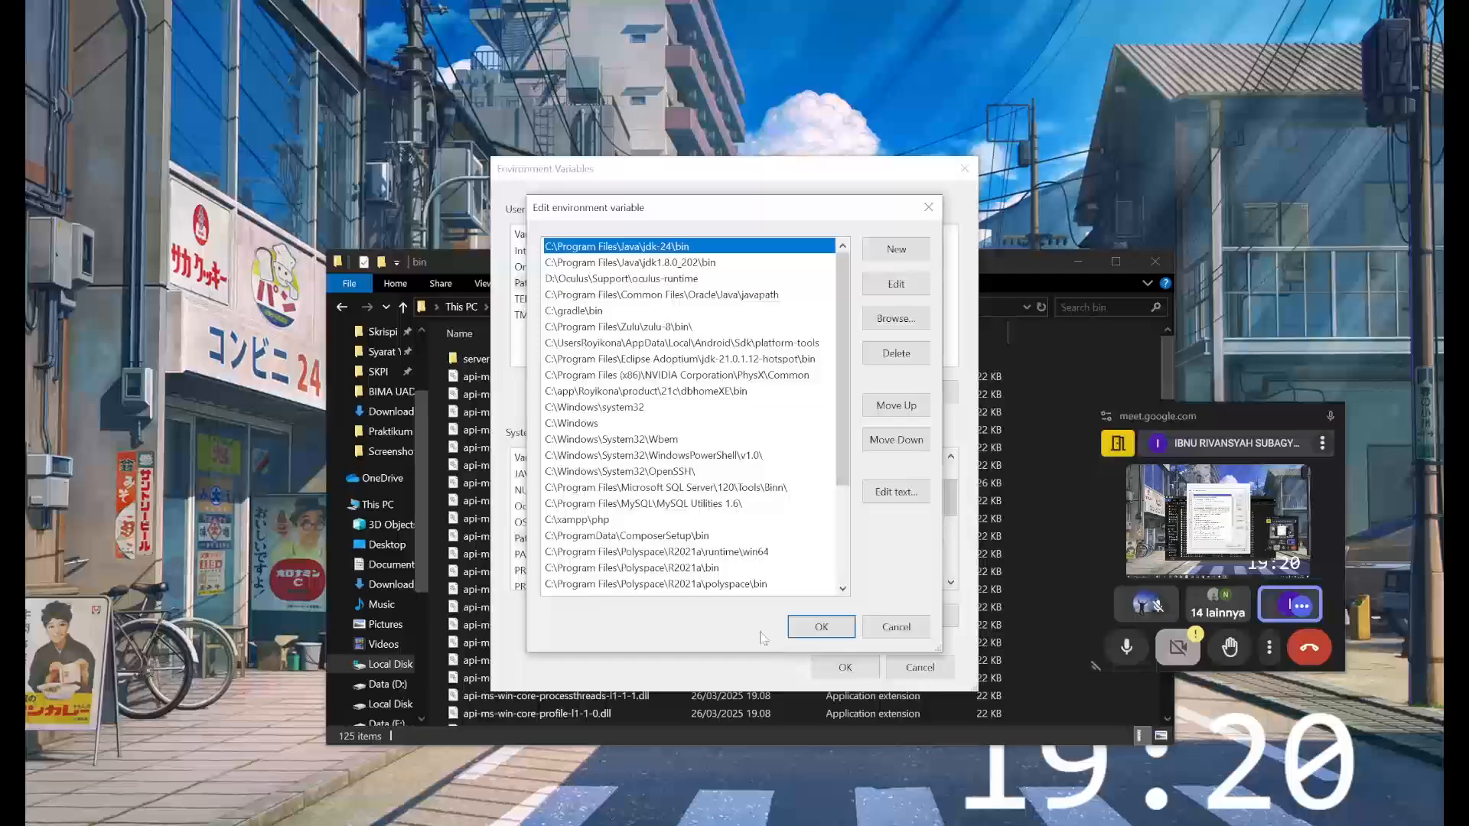
# - Confirm the Path changes, accept the open system dialogs and close the JDK bin folder window
pyautogui.click(805, 632)
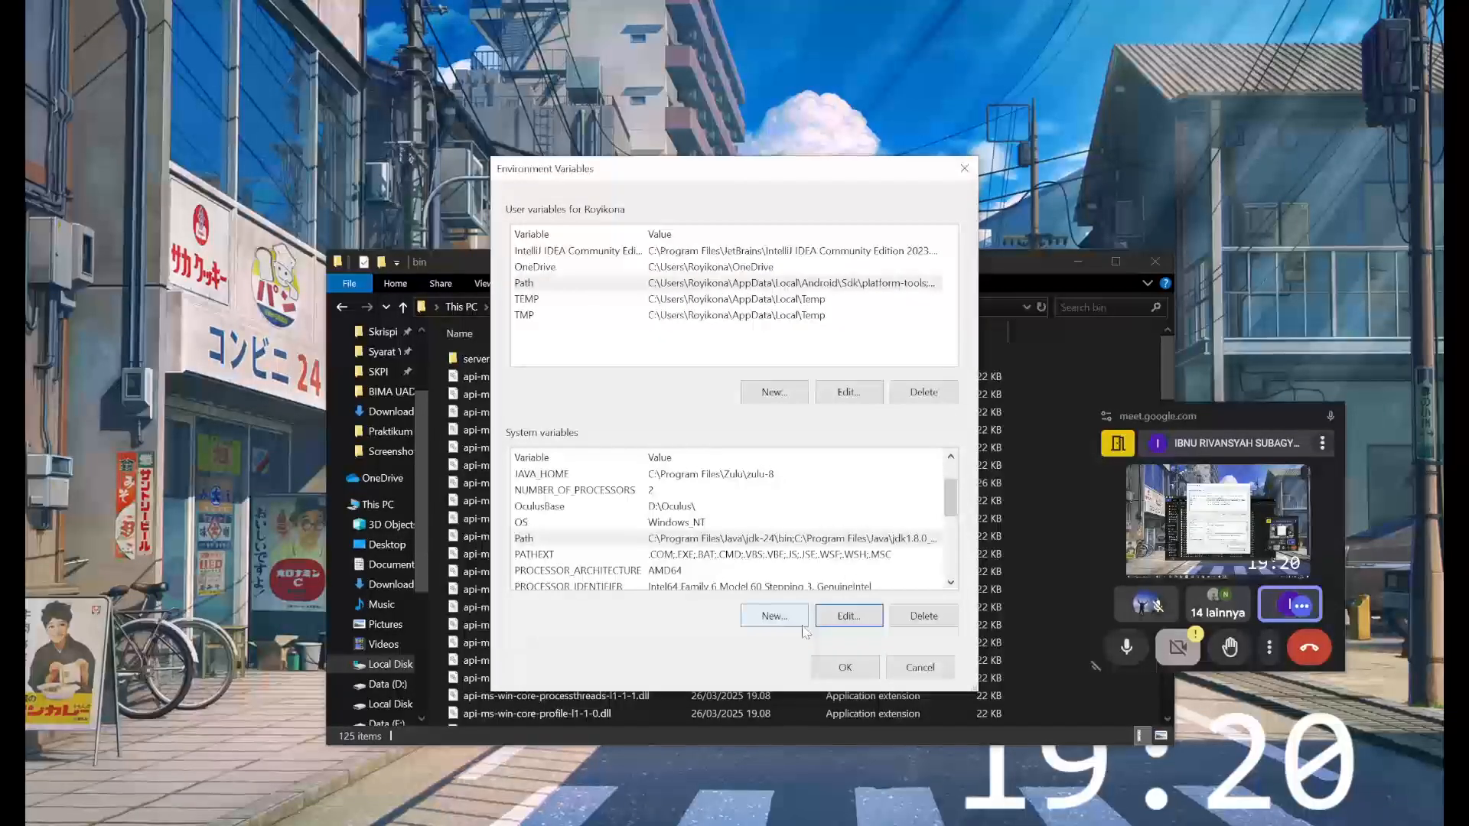
pyautogui.click(834, 668)
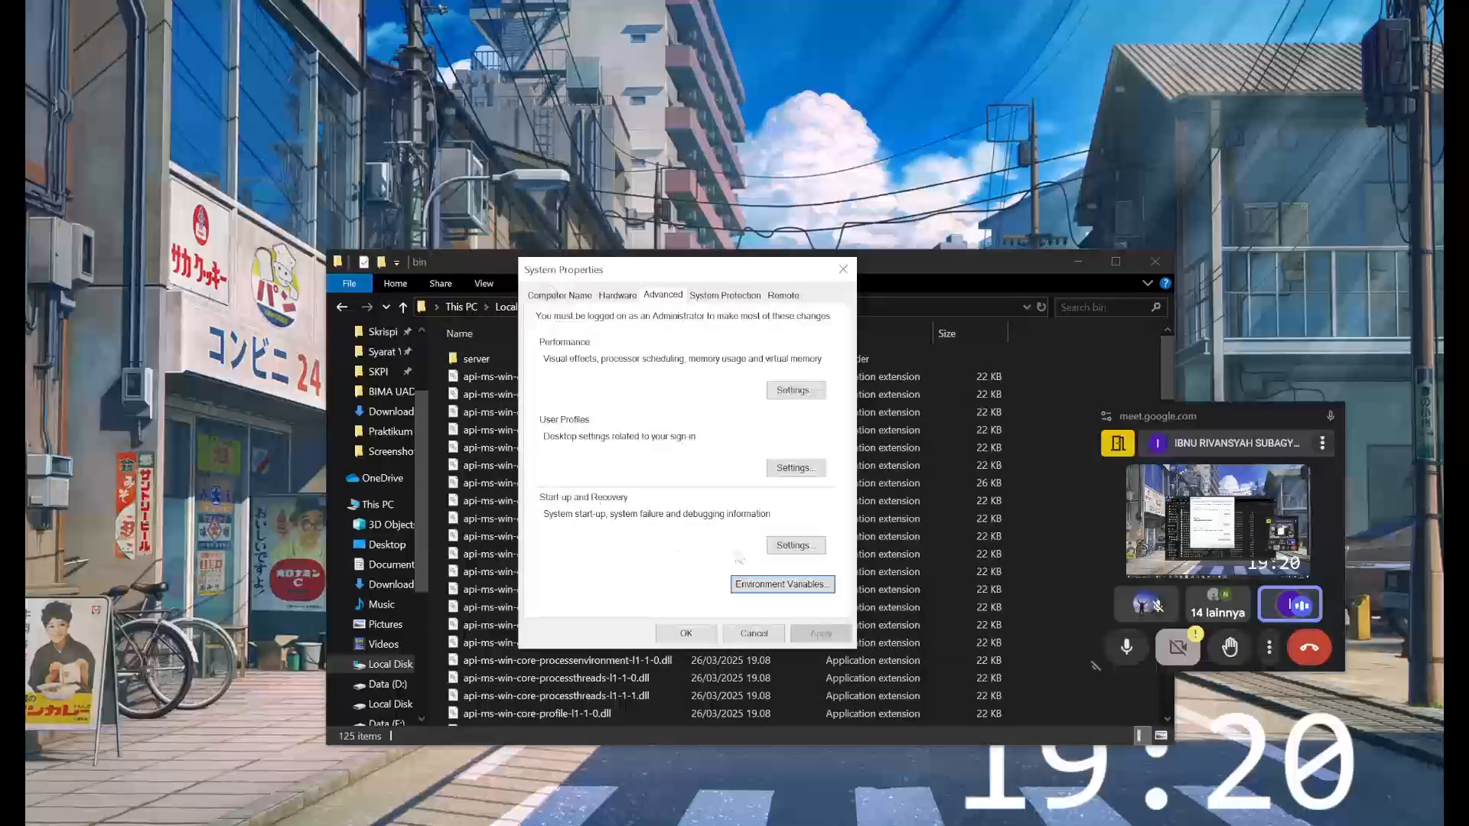
pyautogui.click(684, 634)
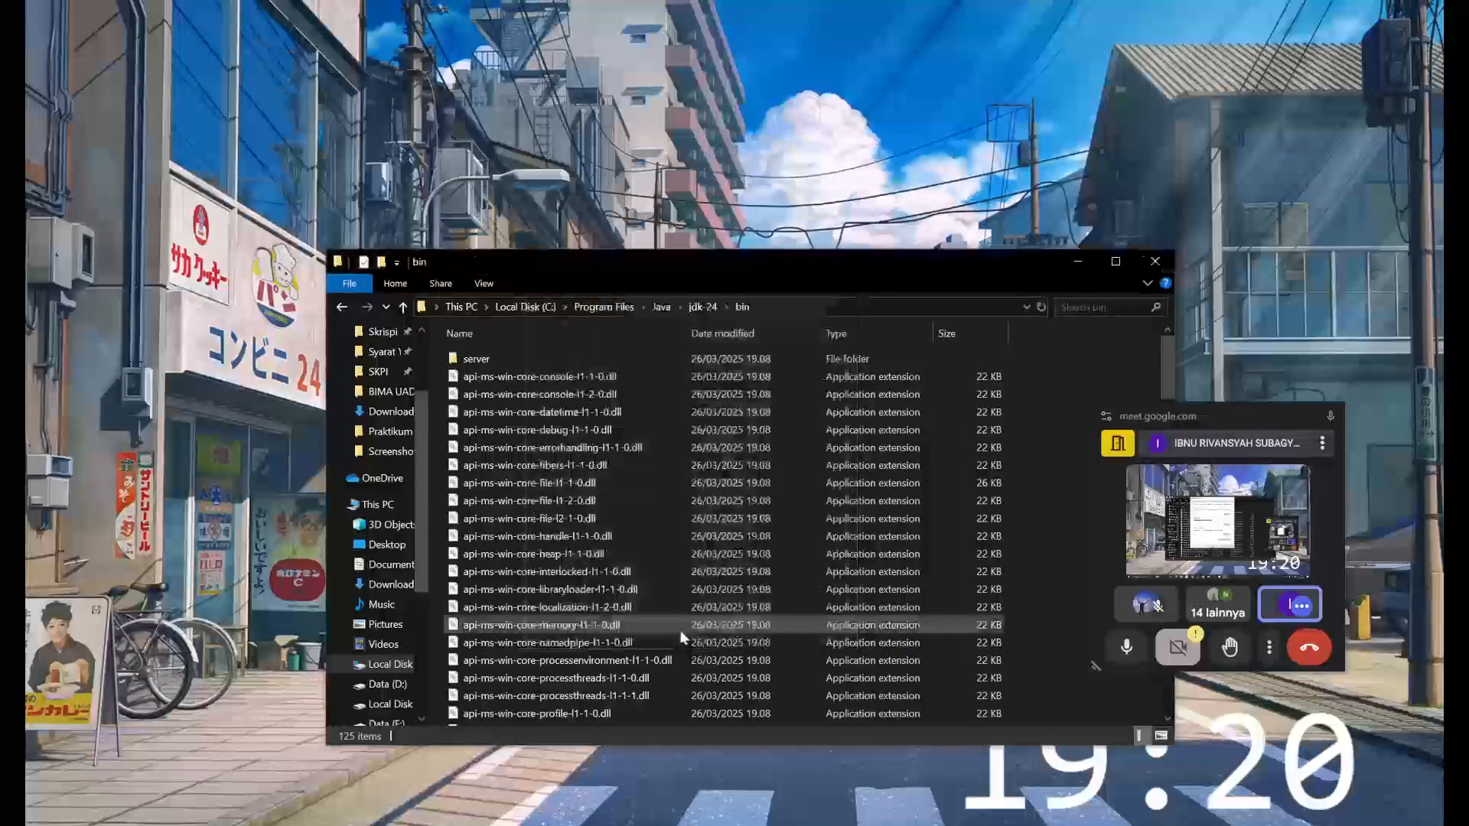
pyautogui.click(1156, 263)
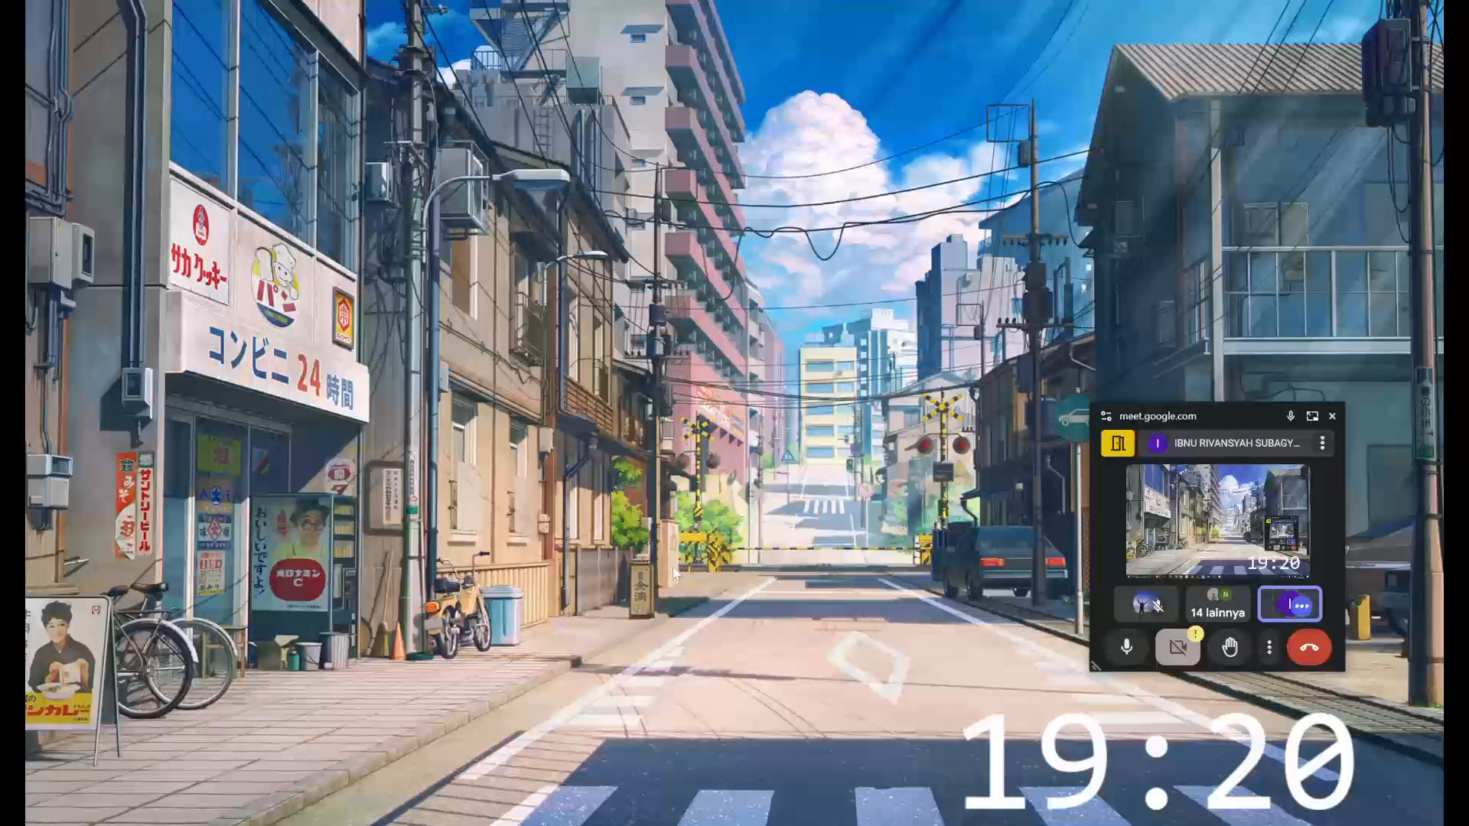
# - Open Command Prompt and check the active Java version with java --version
pyautogui.press('super+r')
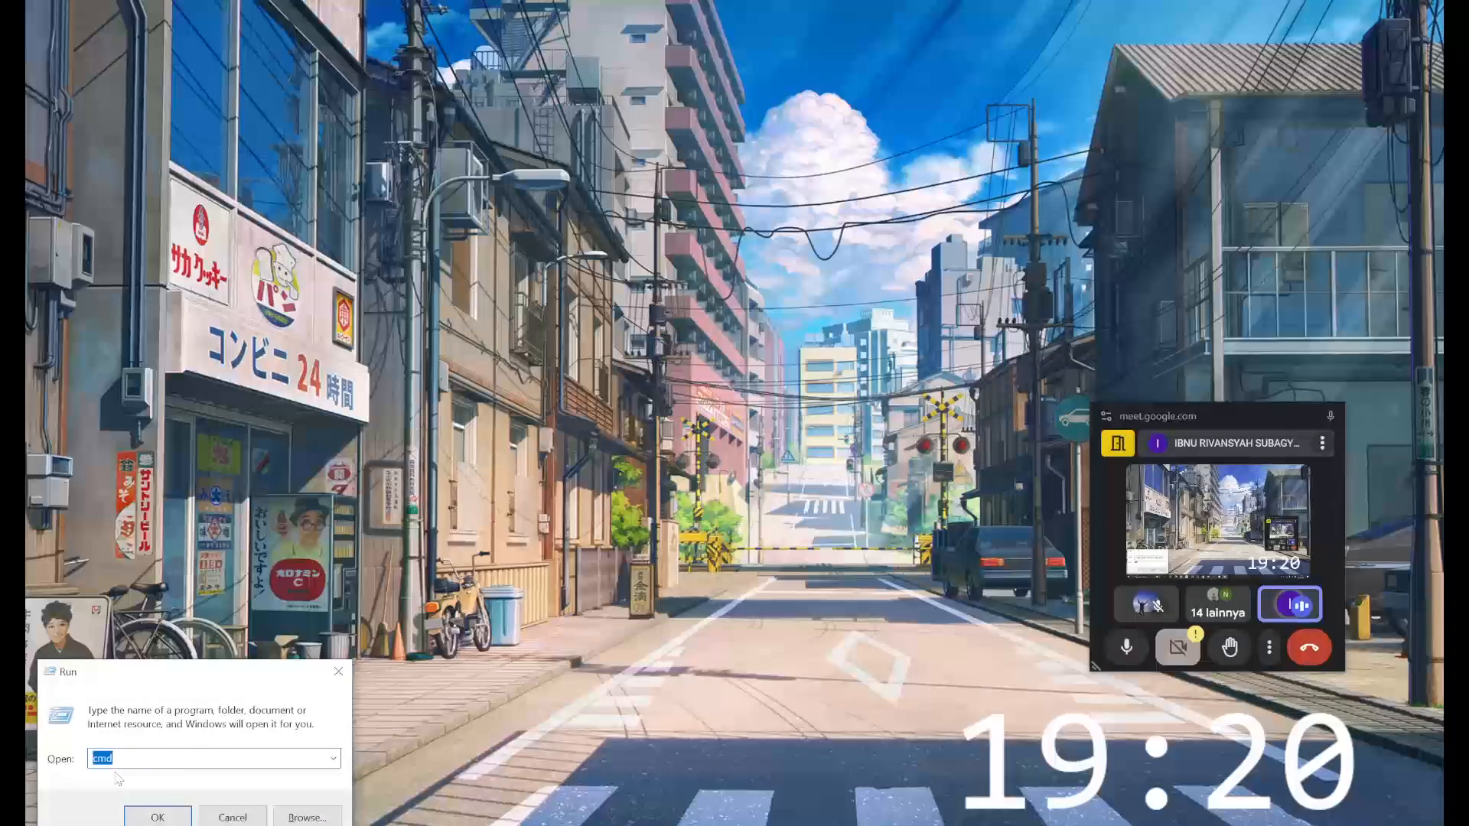
pyautogui.press('Return')
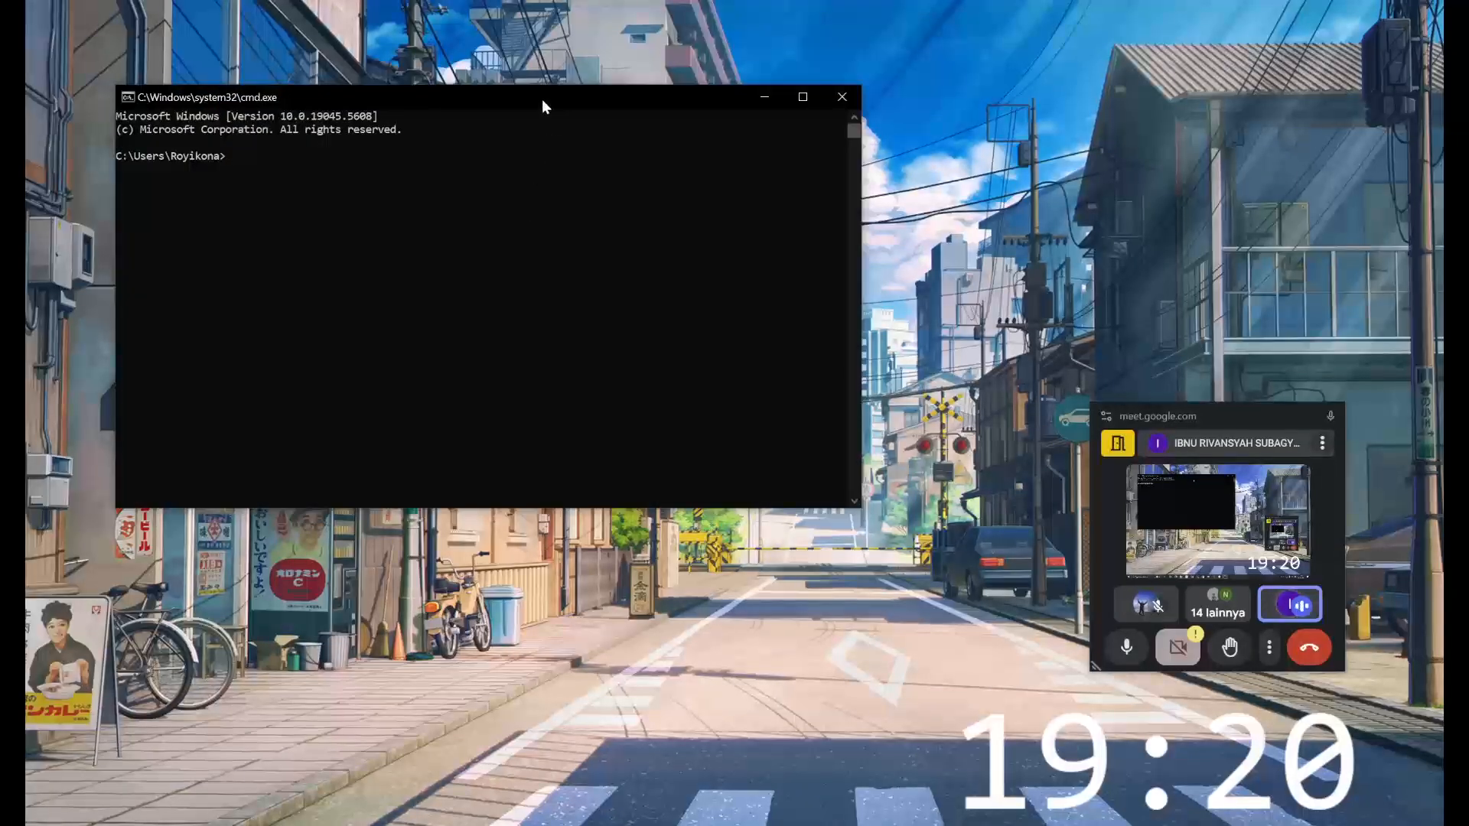
pyautogui.moveTo(542, 100); pyautogui.dragTo(782, 339)
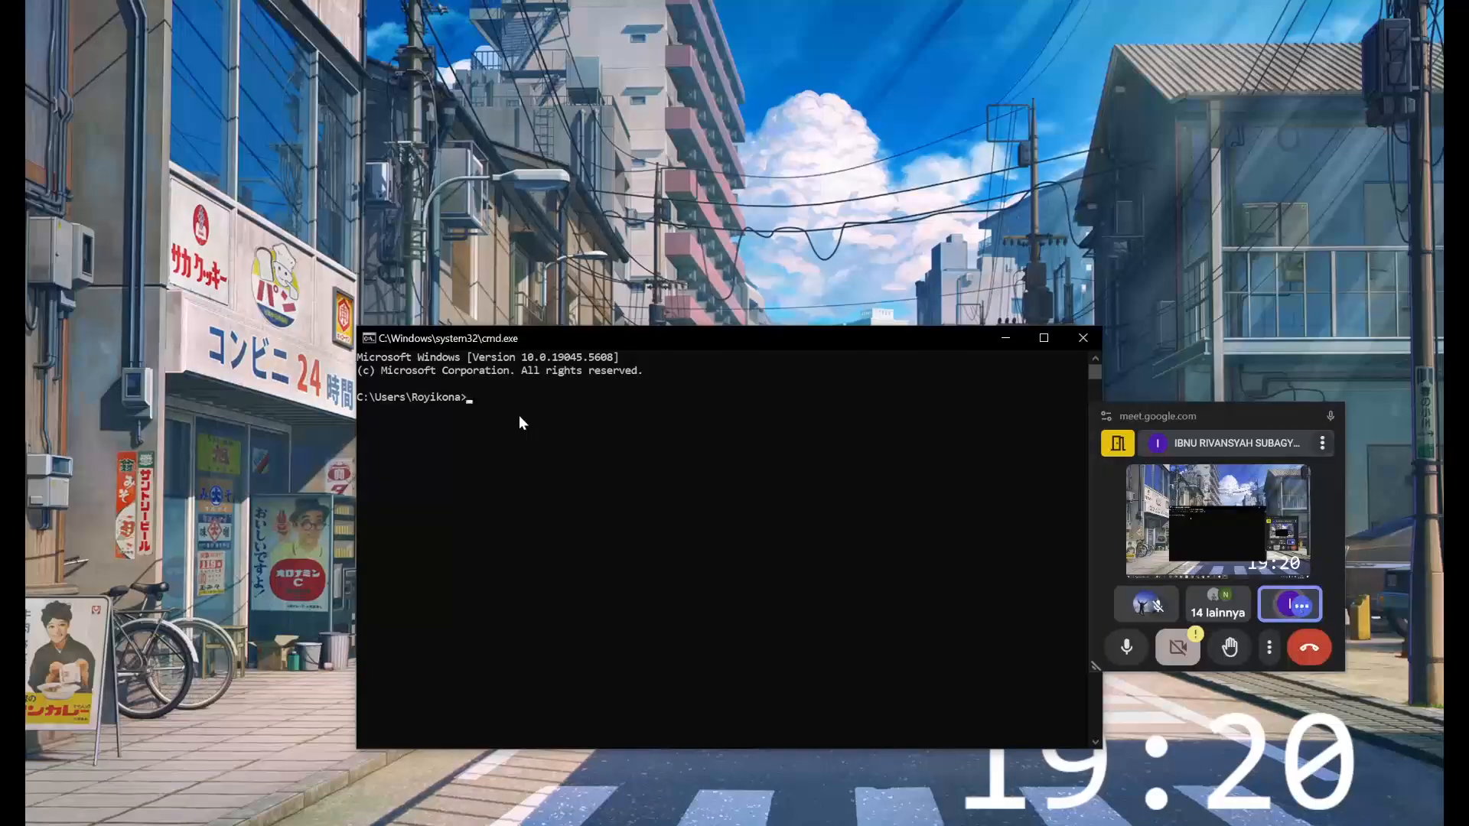
pyautogui.write('java --version')
pyautogui.press('Return')
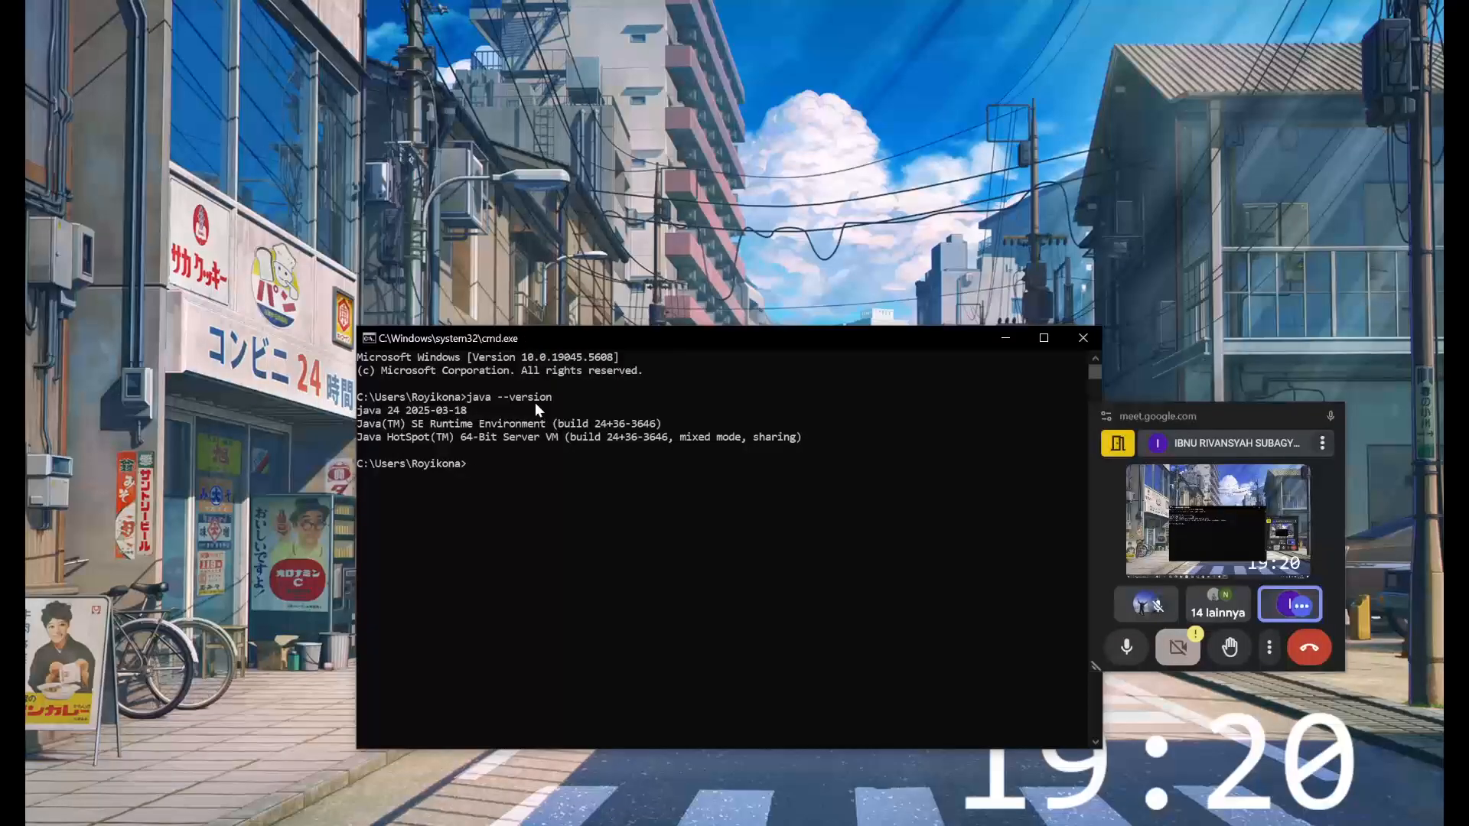
pyautogui.moveTo(814, 441); pyautogui.dragTo(348, 413)
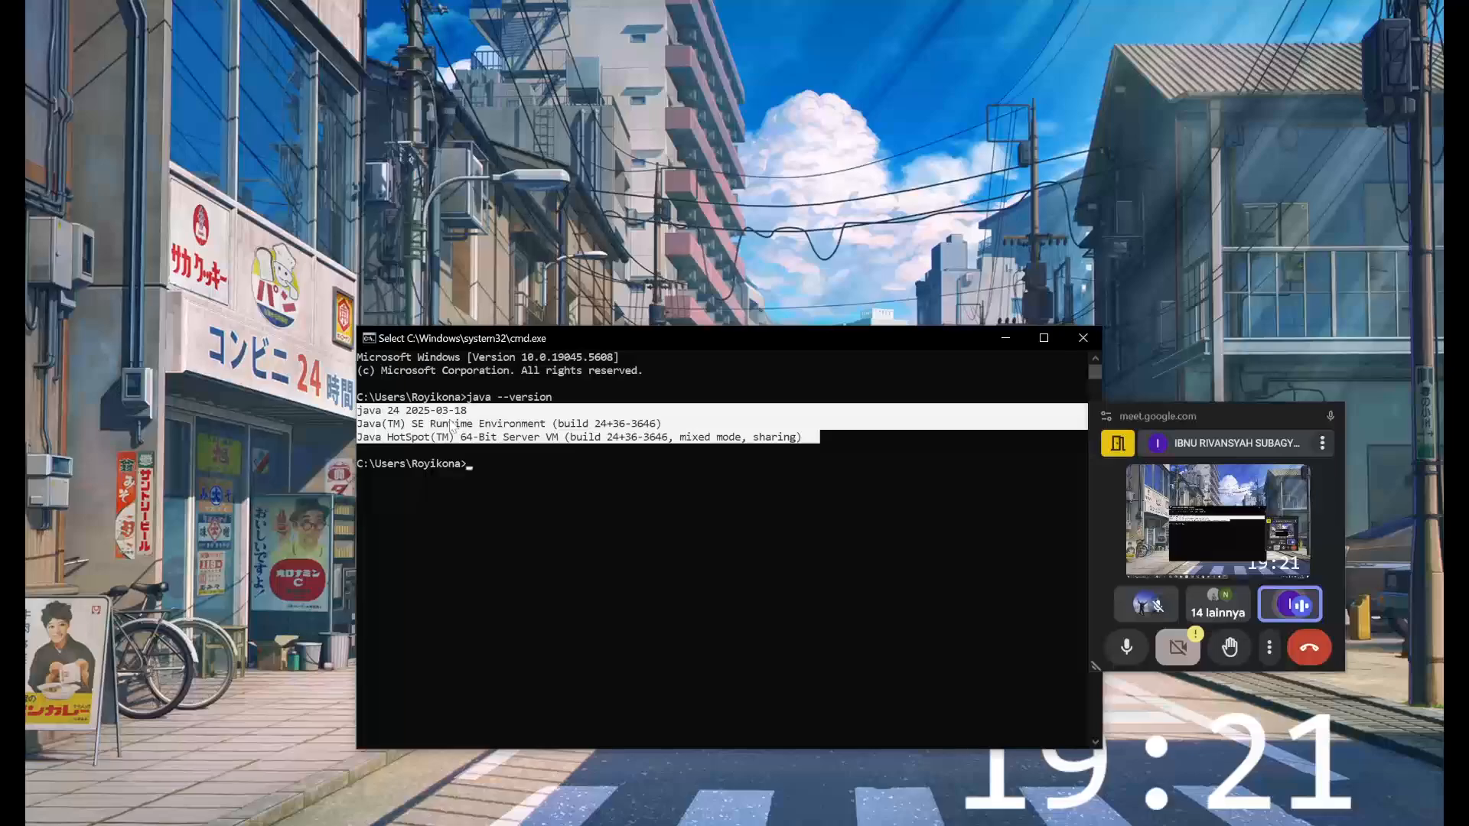
pyautogui.click(577, 477)
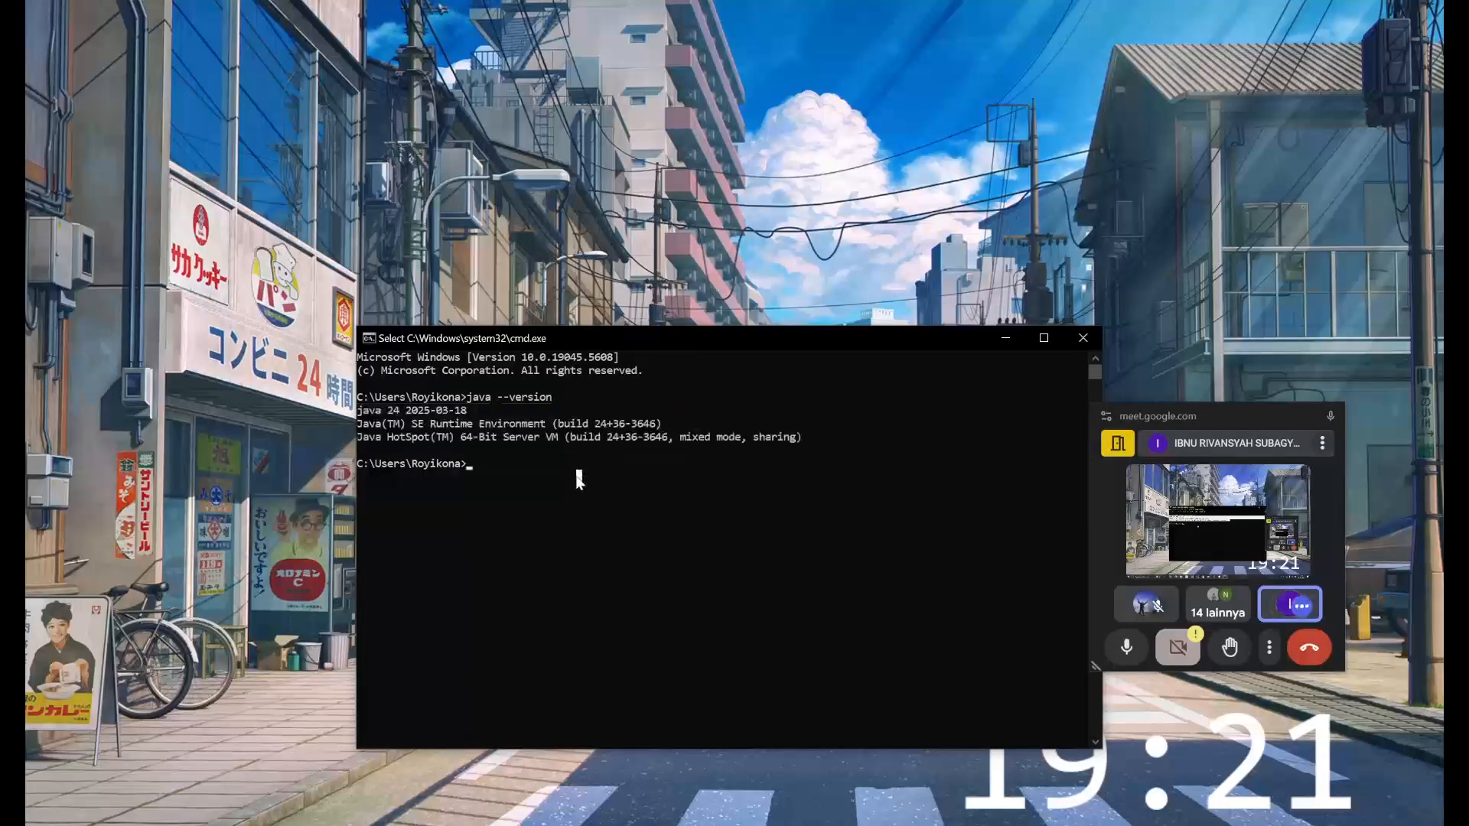
pyautogui.press('Escape')
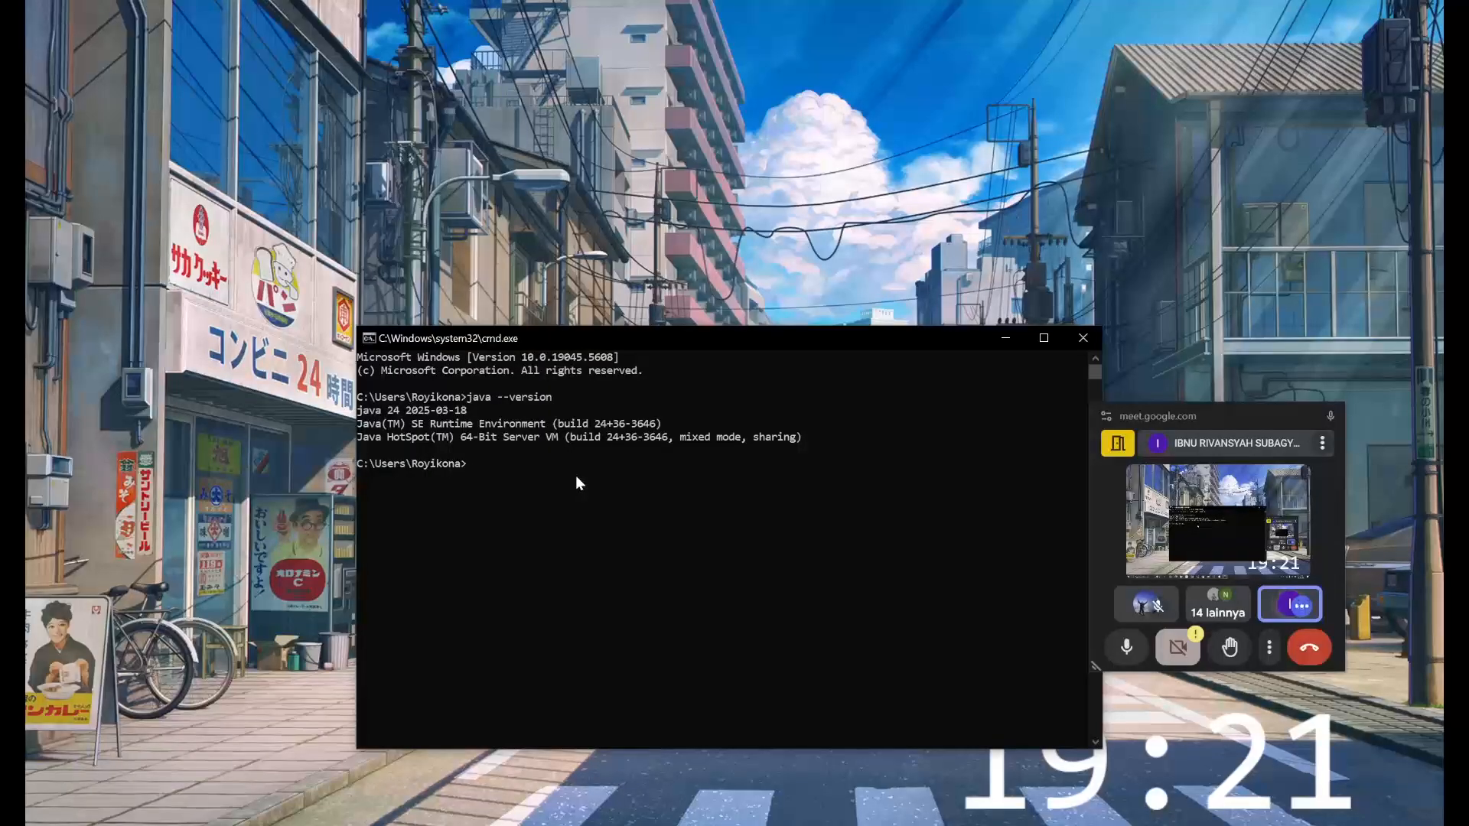
# - Run javac to check that the Java compiler is available from the command line
pyautogui.write('javac')
pyautogui.press('Return')
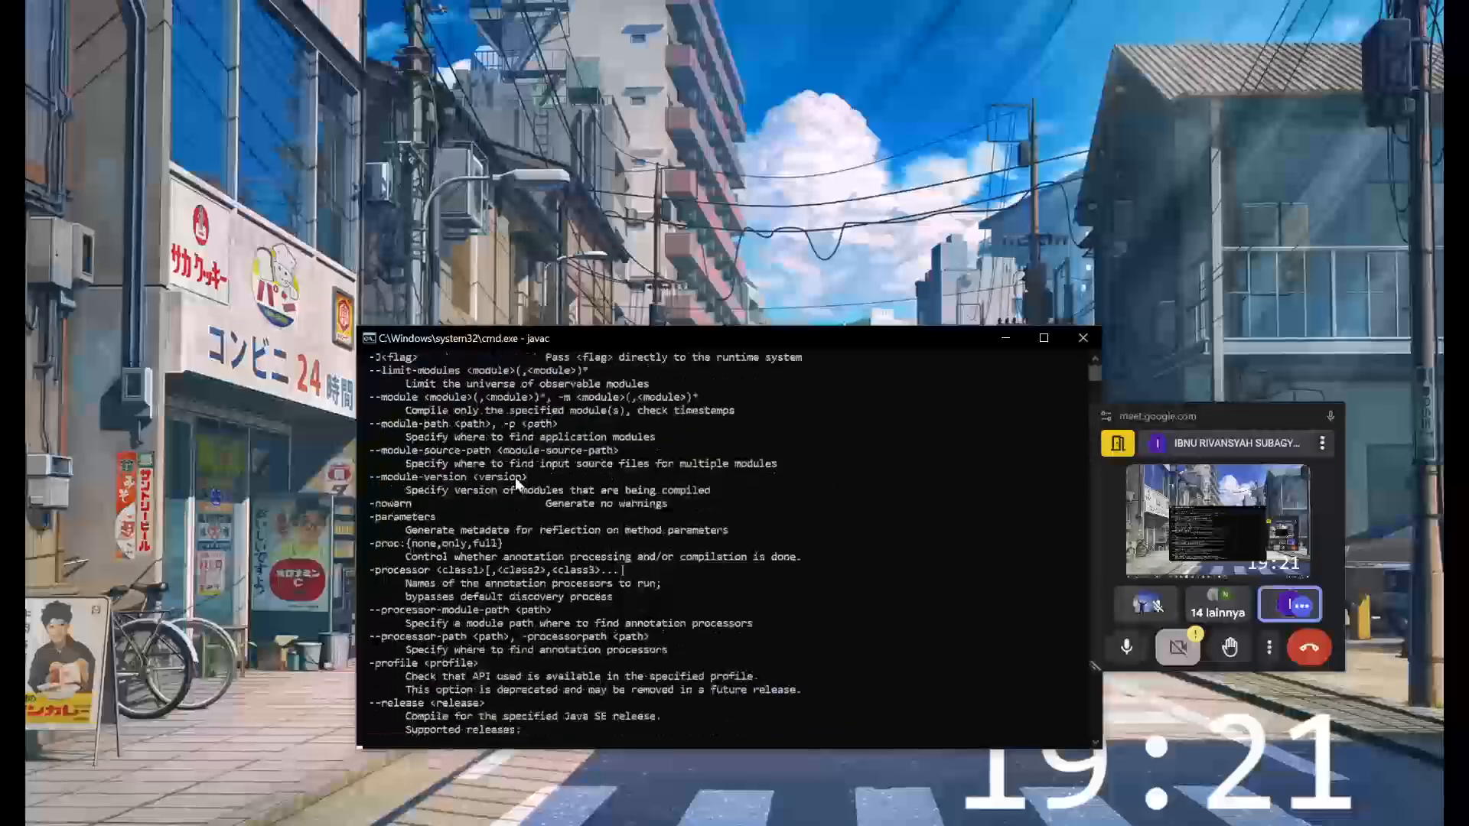
# - Review the javac usage and options output together with the Java version output, and minimise Command Prompt
pyautogui.scroll(15, 516, 477)
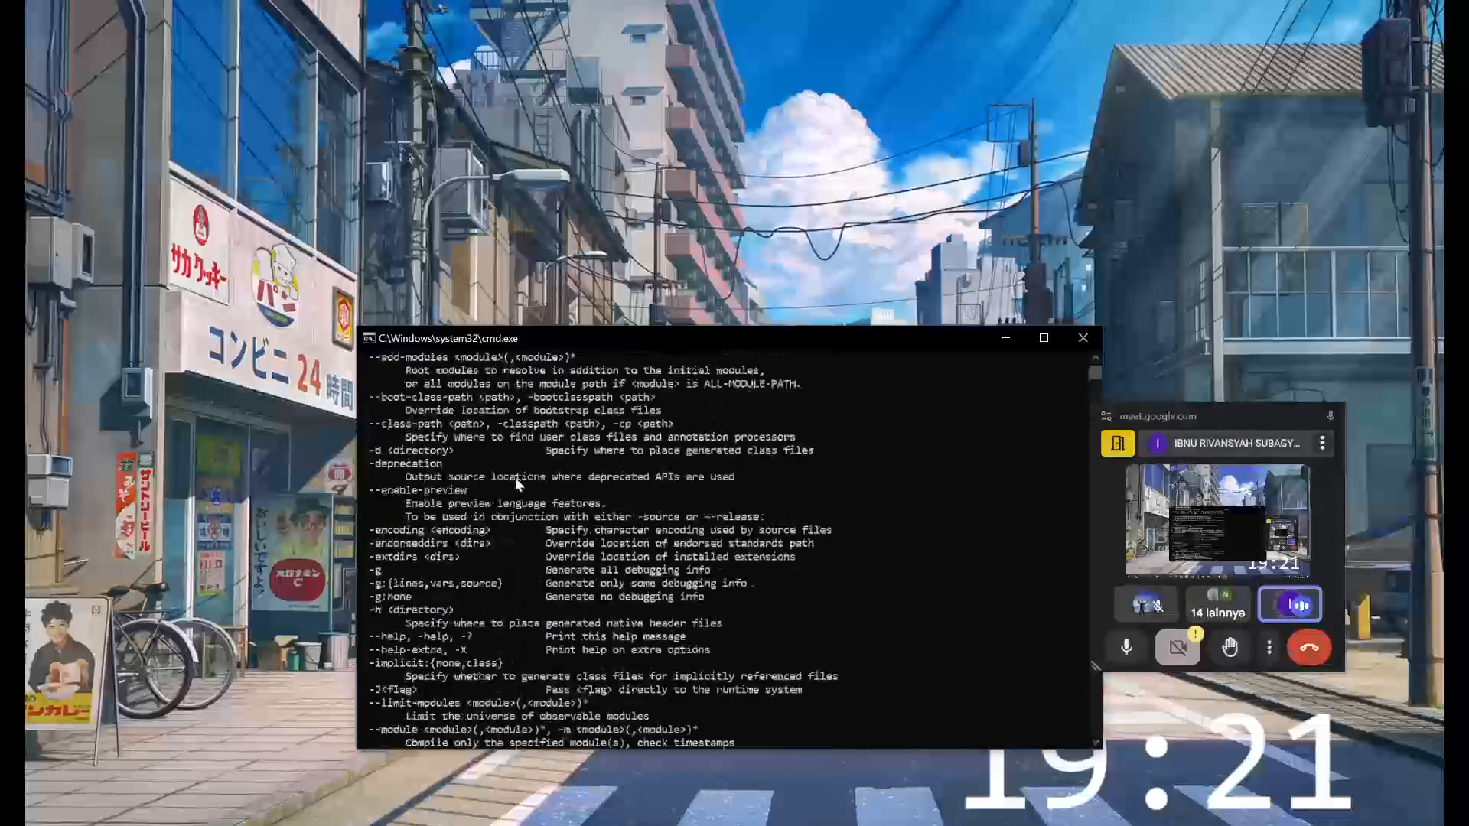
pyautogui.scroll(3, 516, 477)
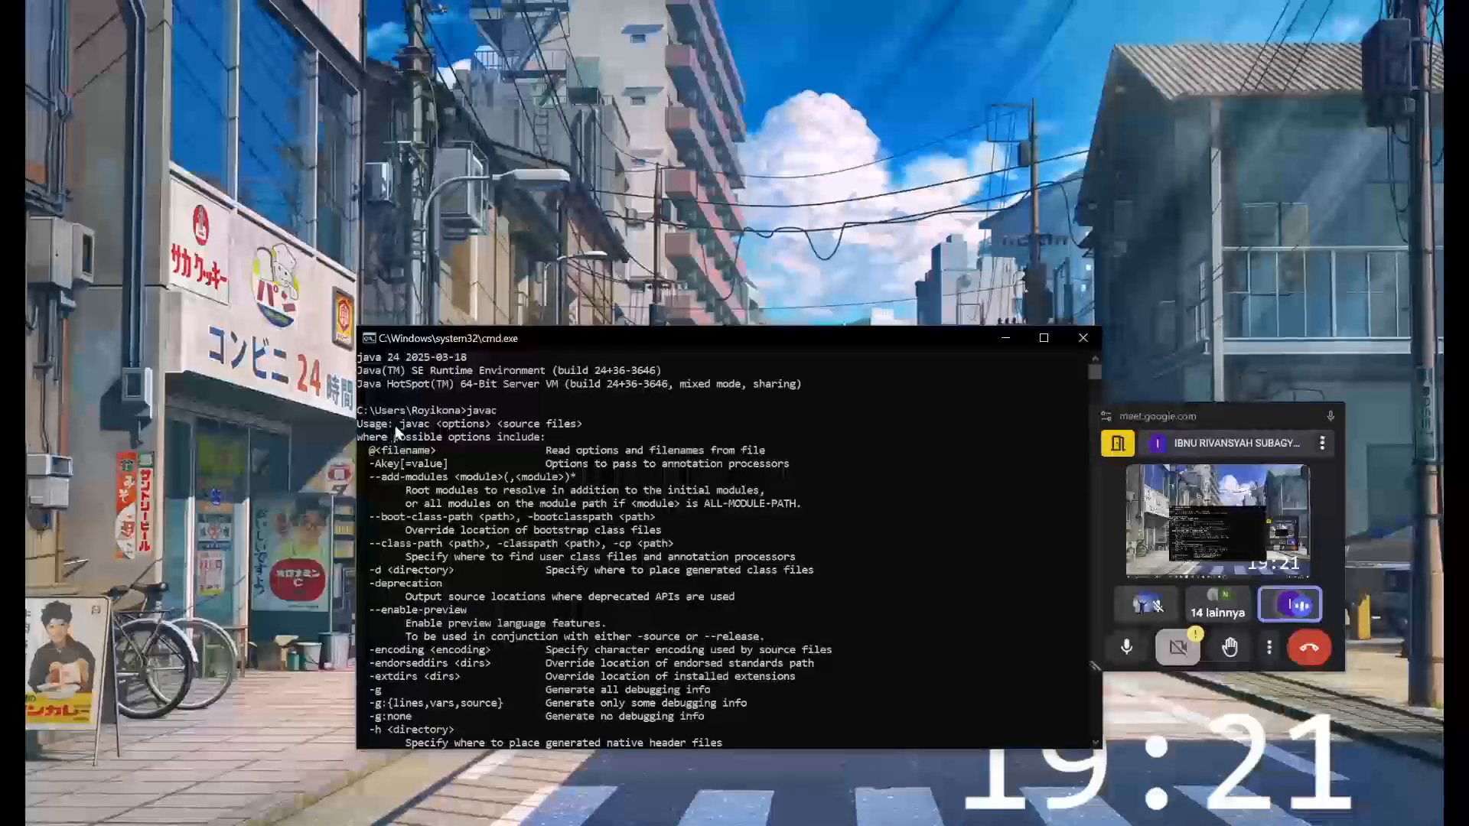
pyautogui.scroll(-7, 400, 438)
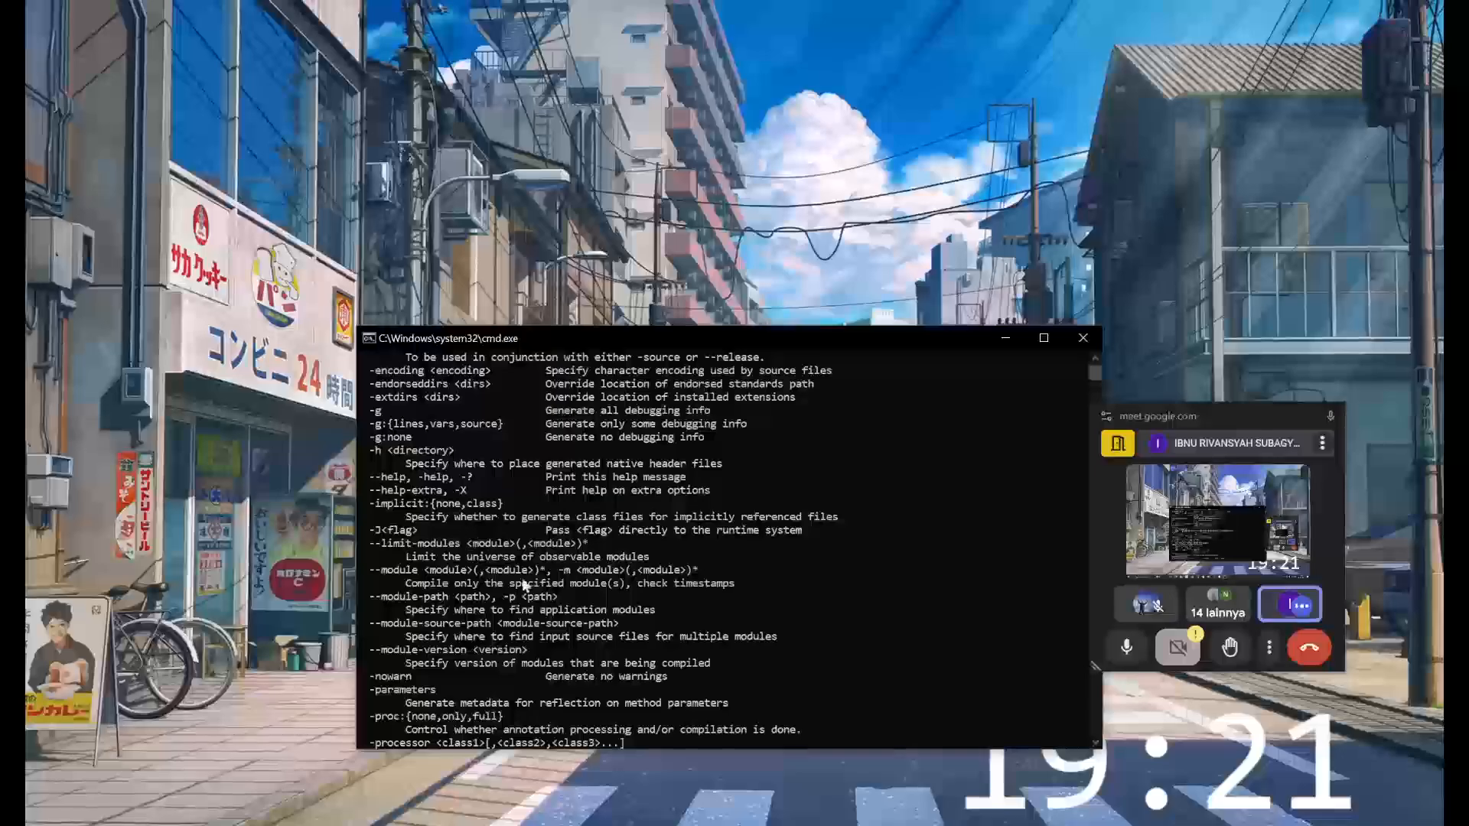
pyautogui.scroll(-13, 525, 585)
pyautogui.scroll(6, 533, 597)
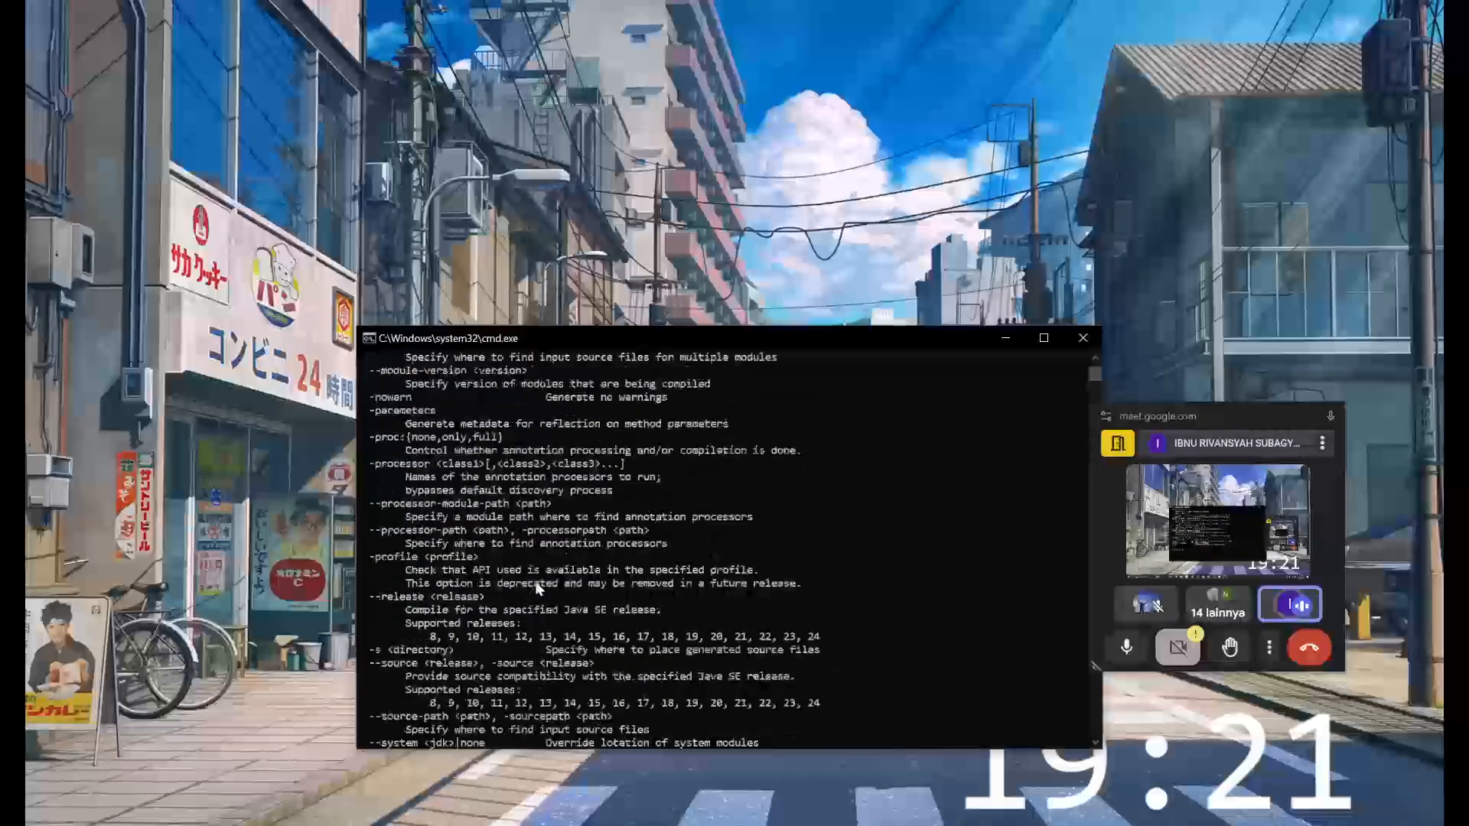
pyautogui.scroll(17, 538, 585)
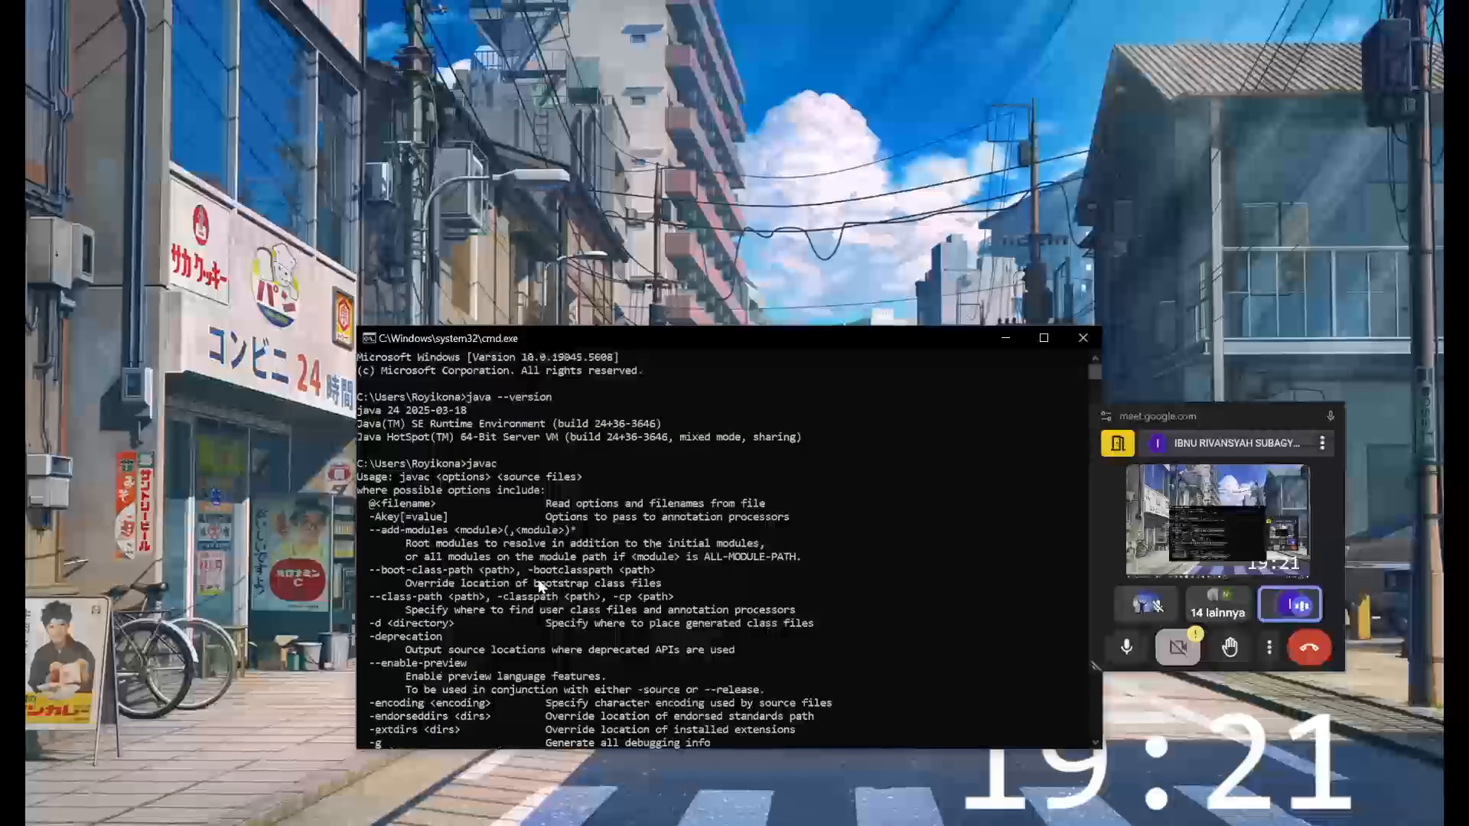
pyautogui.click(1004, 340)
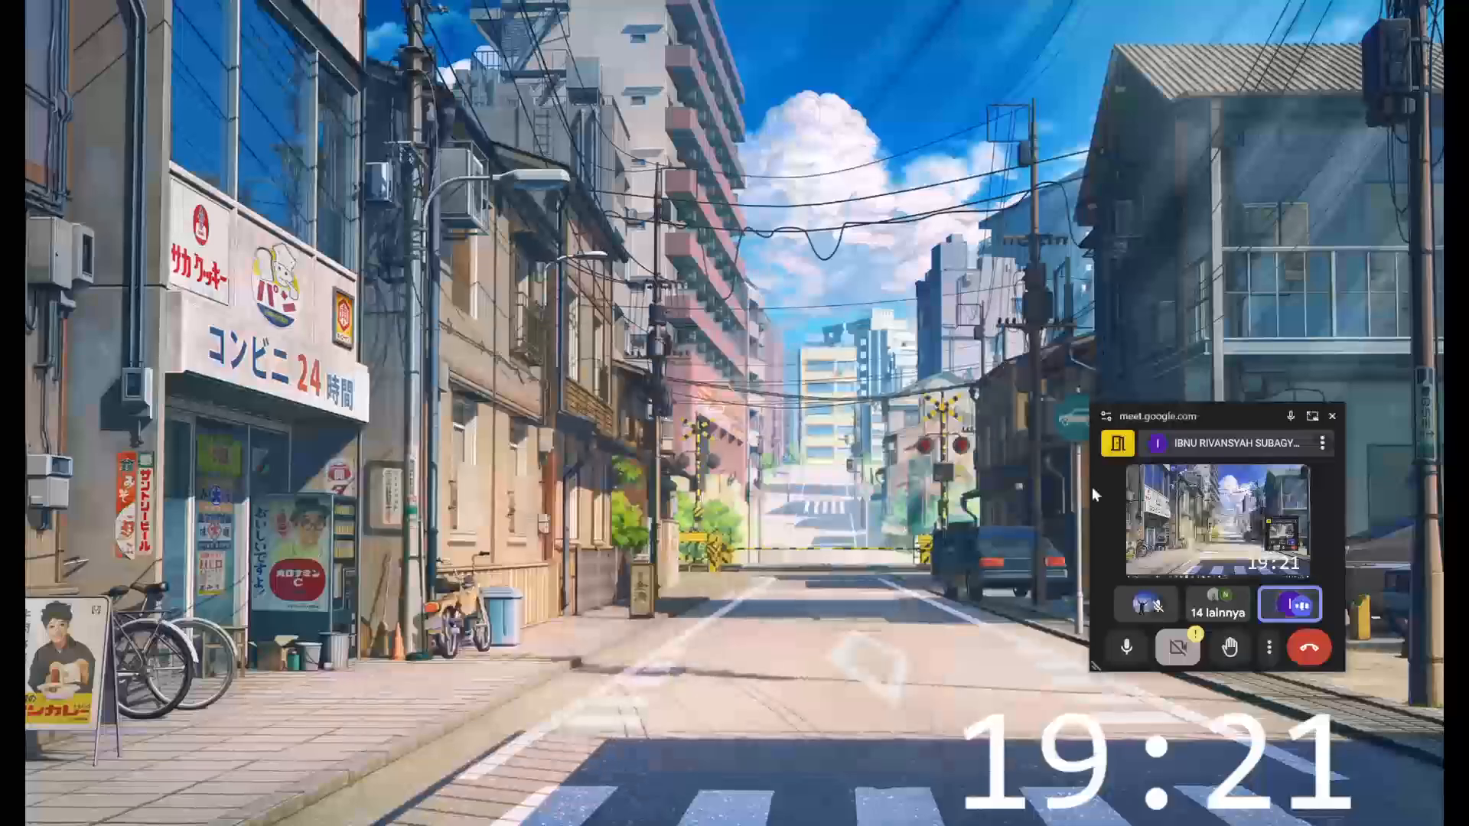
# - Return to the browser and view the CONTOH slide in the PPT PPBO Praktikum 1 PDF
pyautogui.click(1311, 418)
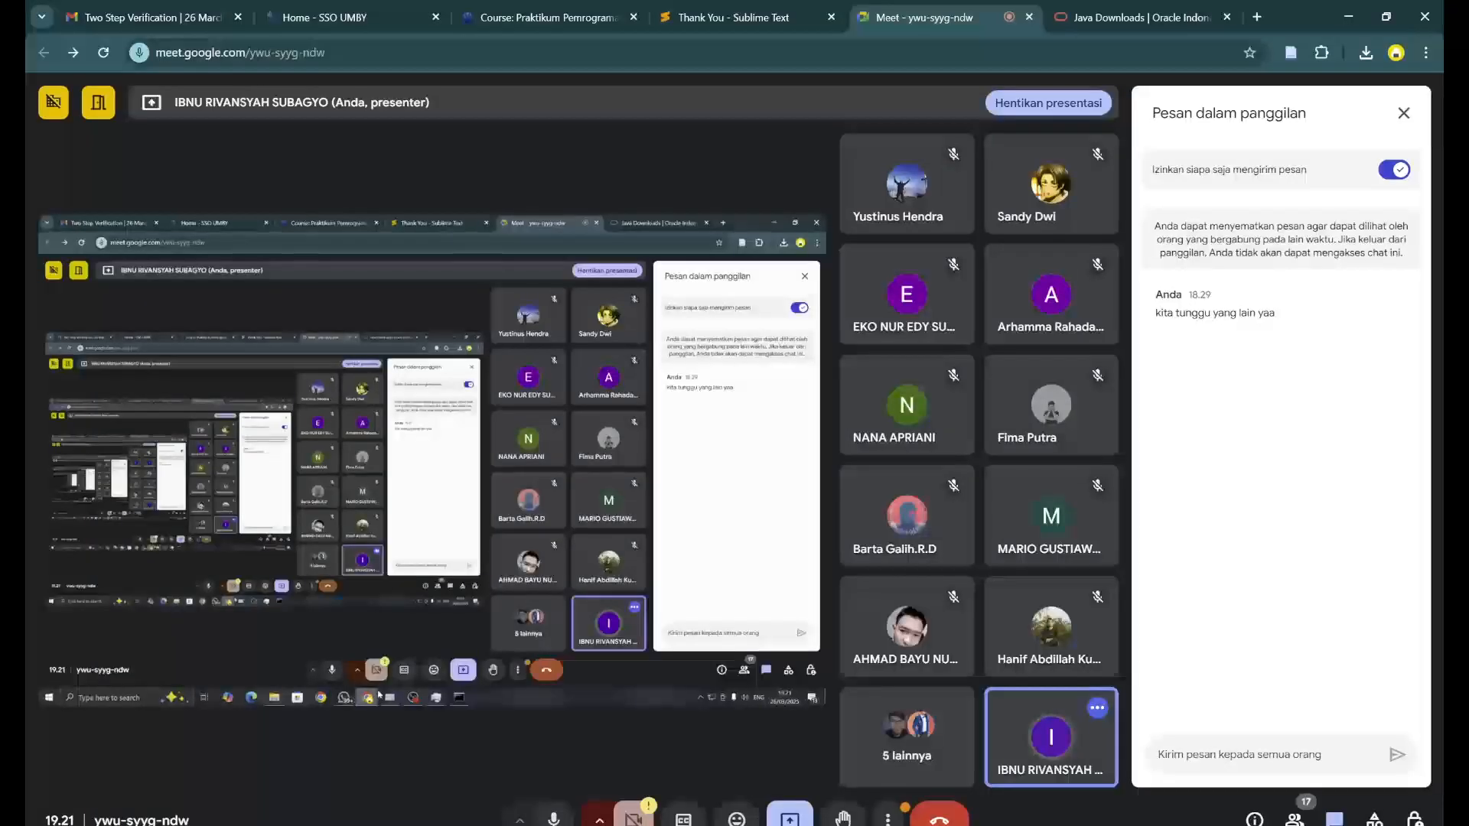
pyautogui.moveTo(612, 825)
pyautogui.click(611, 788)
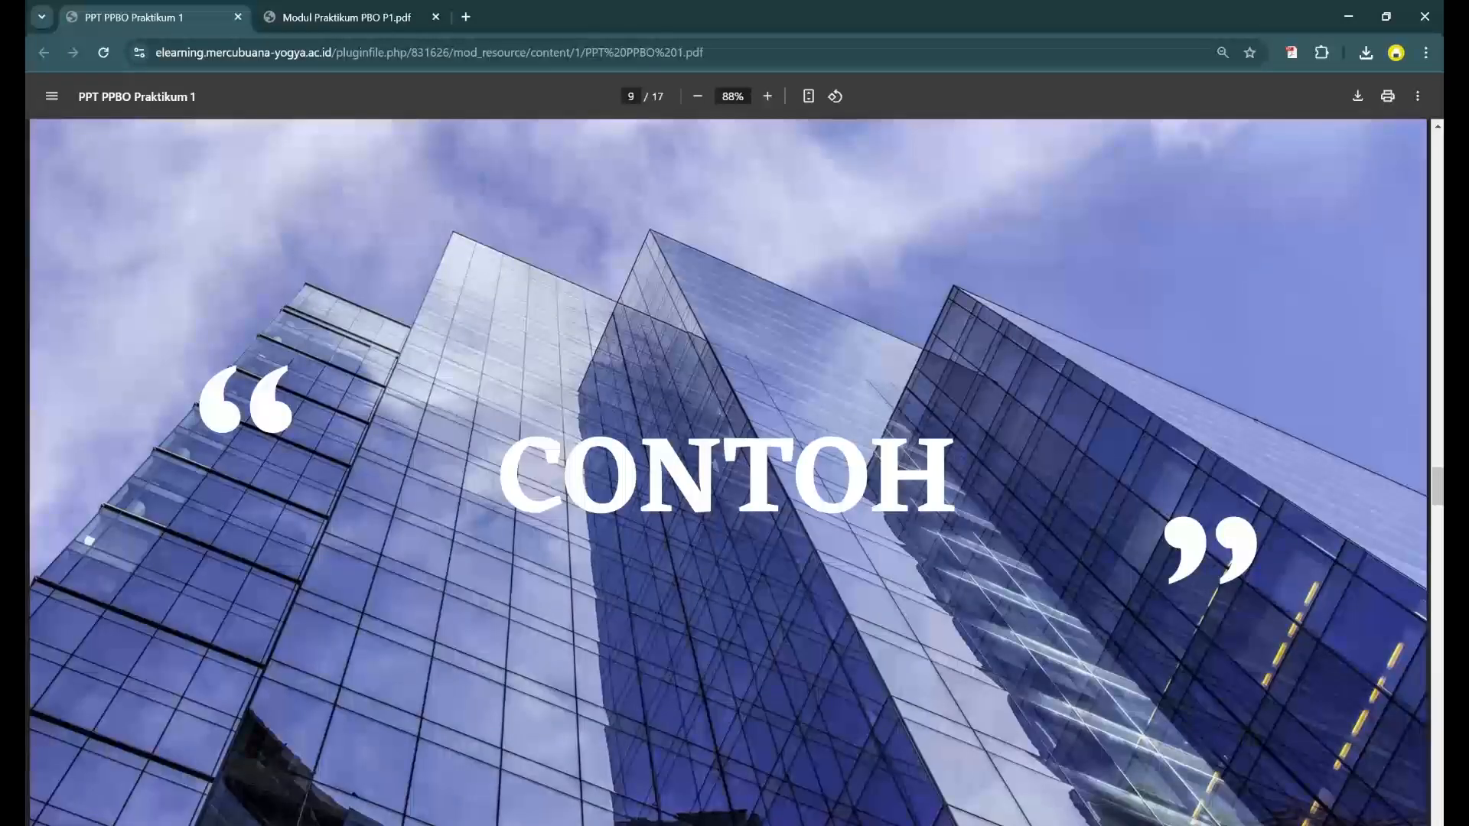
pyautogui.scroll(4, 609, 493)
pyautogui.scroll(-4, 609, 492)
pyautogui.scroll(-2, 671, 699)
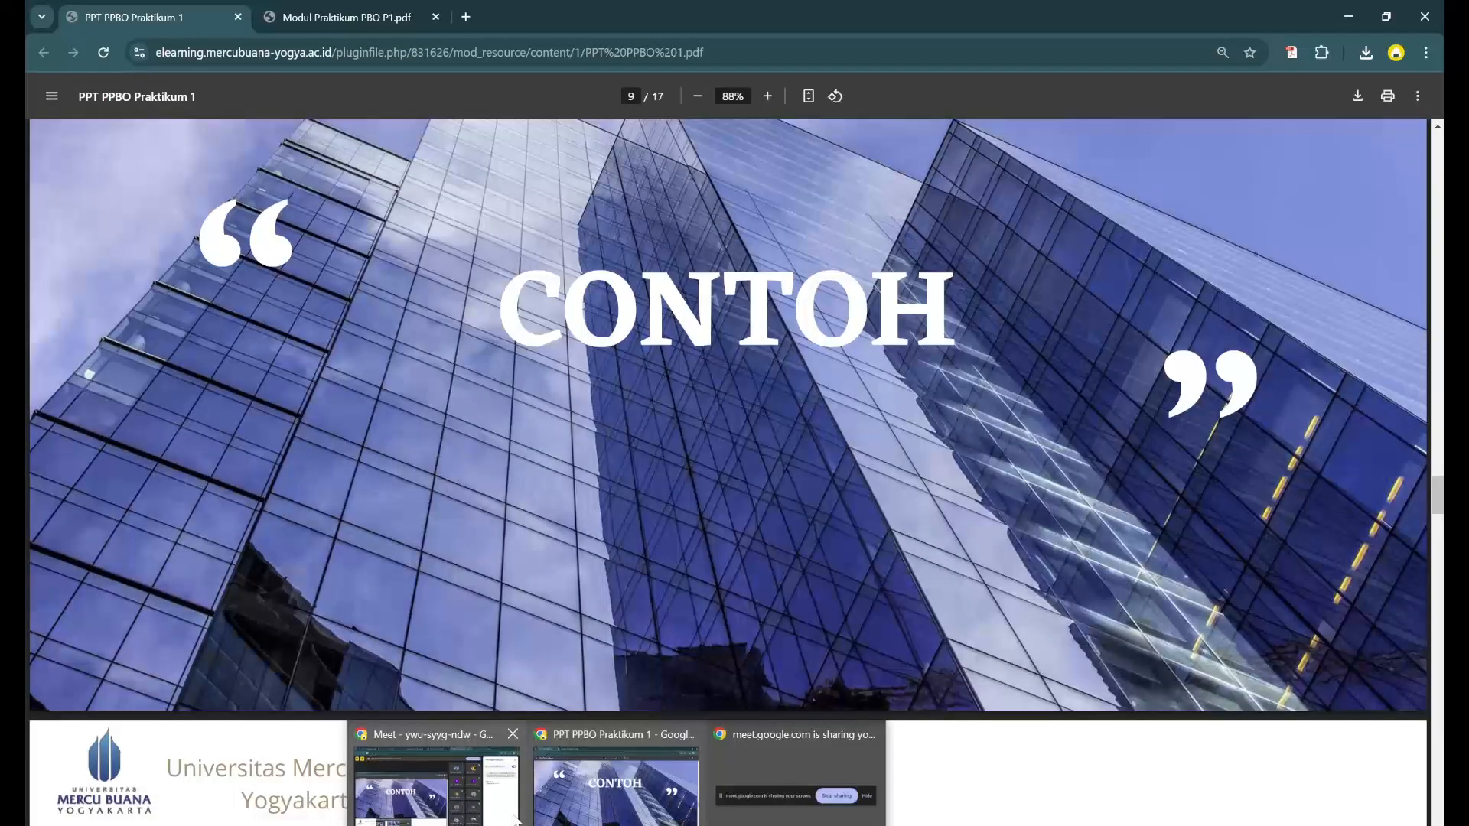
# - Switch back to the Google Meet call and open the controls for the ongoing screen presentation
pyautogui.click(509, 810)
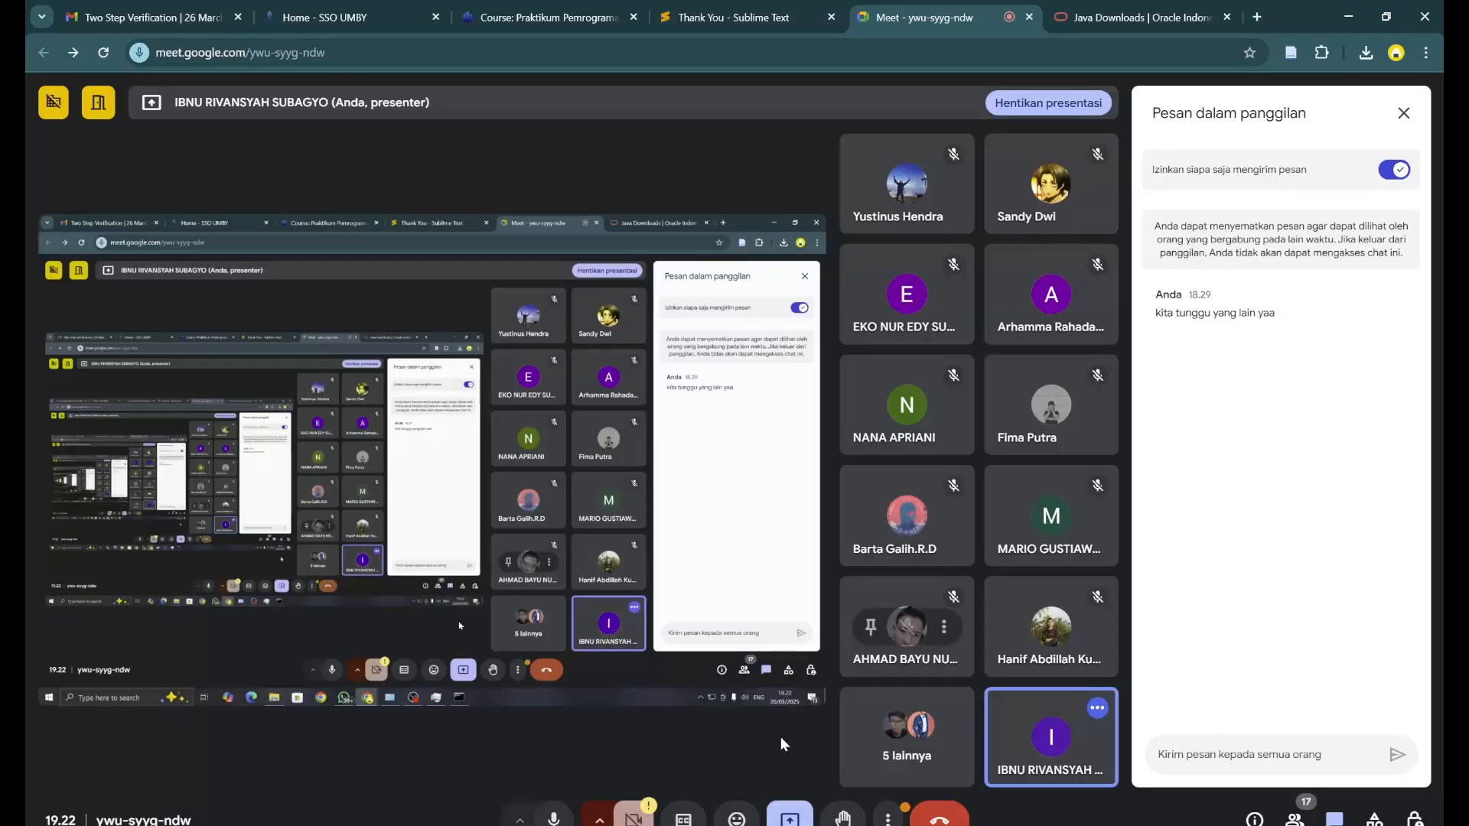
pyautogui.click(791, 821)
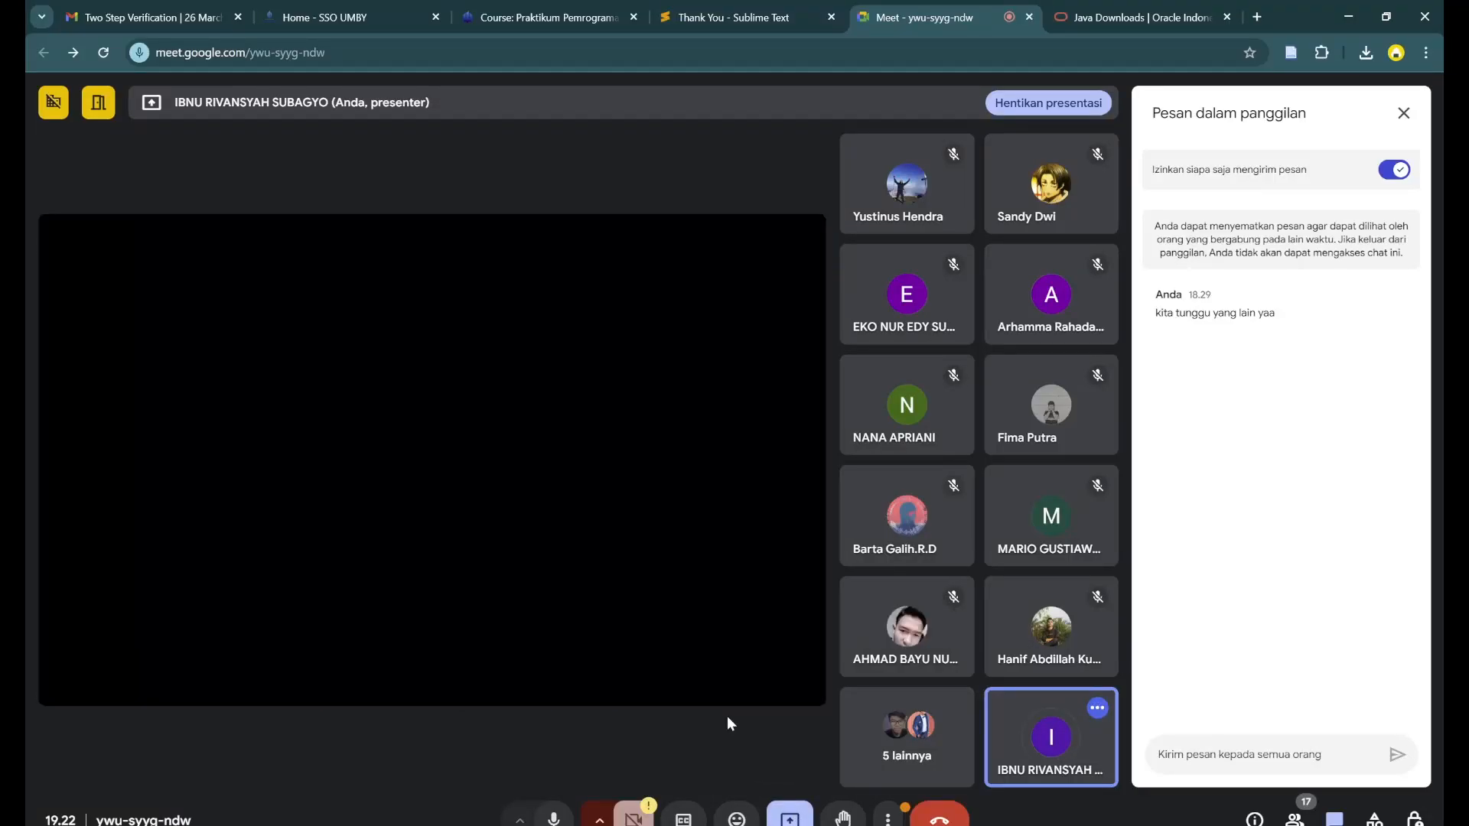